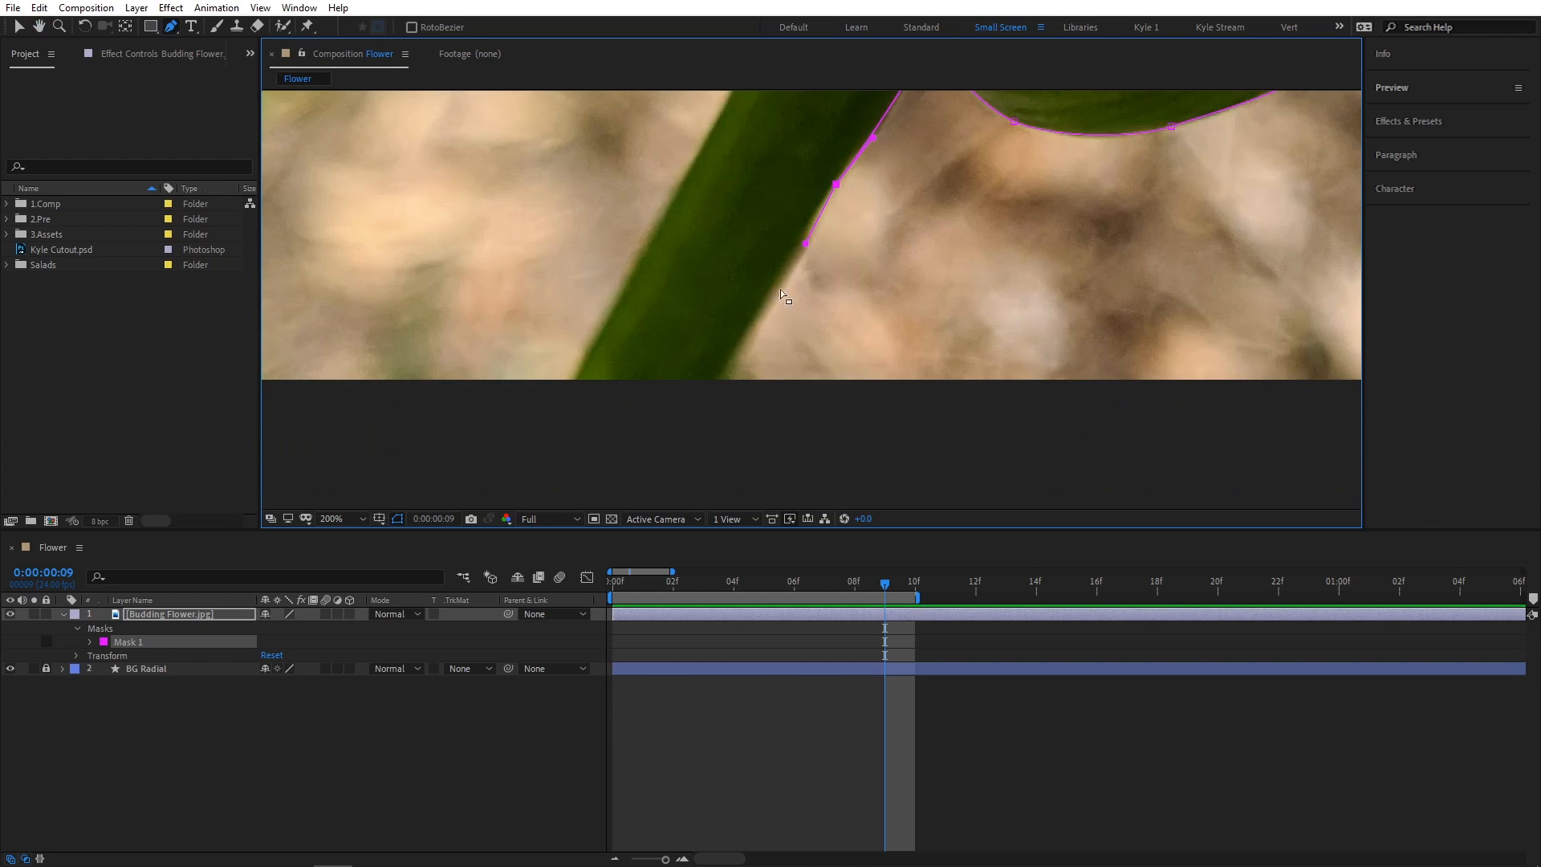
# Continue the Pen mask path on the Budding Flower layer down one side of the stem, across its cut-off end and up the other side
pyautogui.click(726, 383)
pyautogui.click(583, 385)
pyautogui.moveTo(674, 200); pyautogui.dragTo(617, 350)
pyautogui.click(701, 226)
pyautogui.click(849, 378)
pyautogui.hotkey('shift', '/')
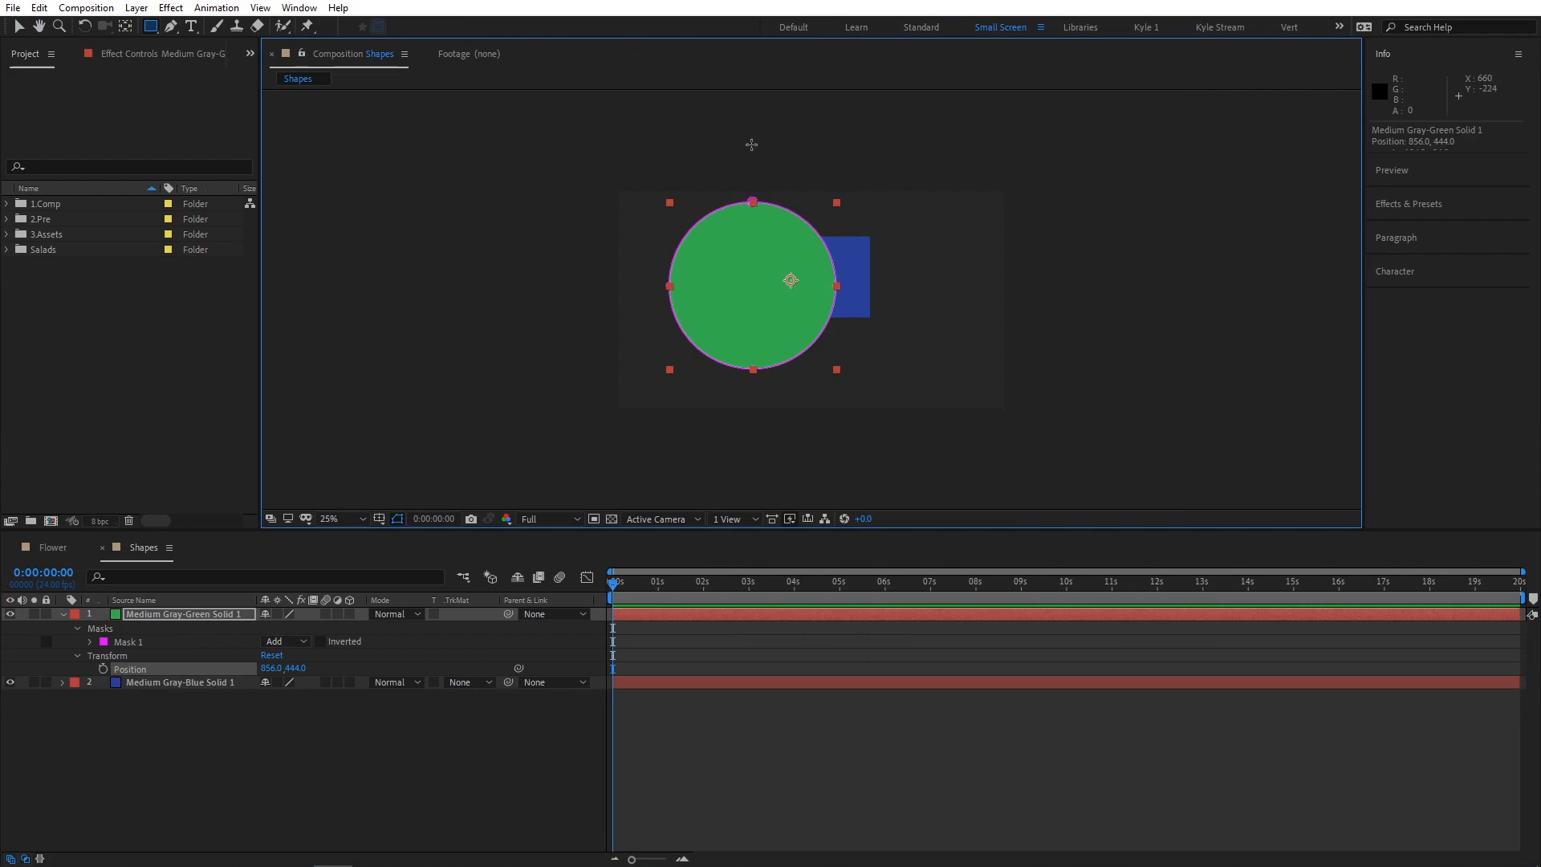
# Draw a rectangular mask over the green solid in the Shapes composition, and move the Joey.psd head upward in Example 3
pyautogui.moveTo(749, 135); pyautogui.dragTo(985, 421)
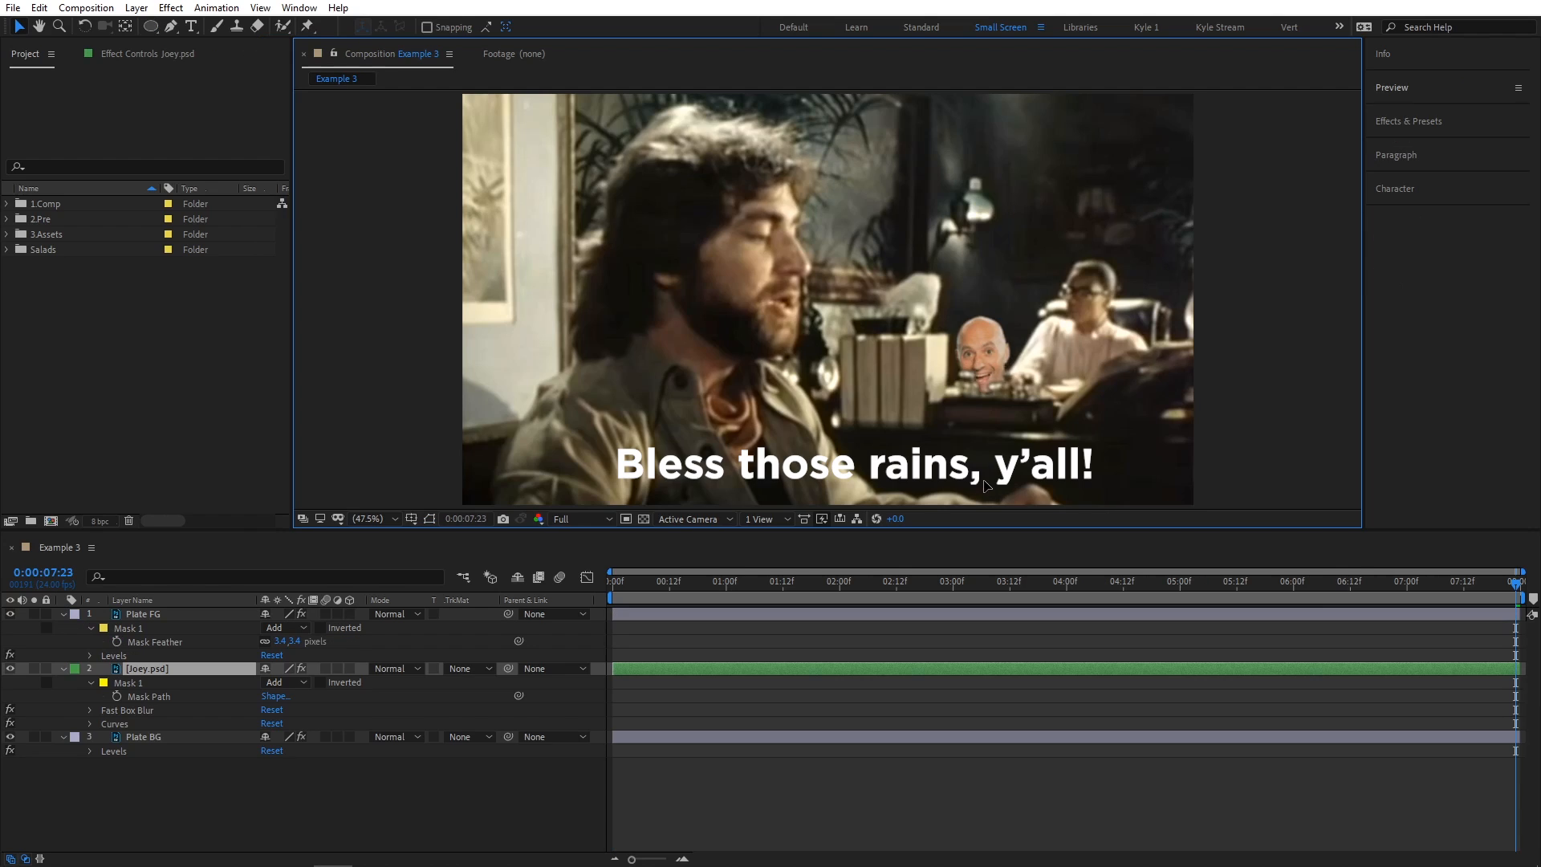
pyautogui.moveTo(987, 476); pyautogui.dragTo(989, 399)
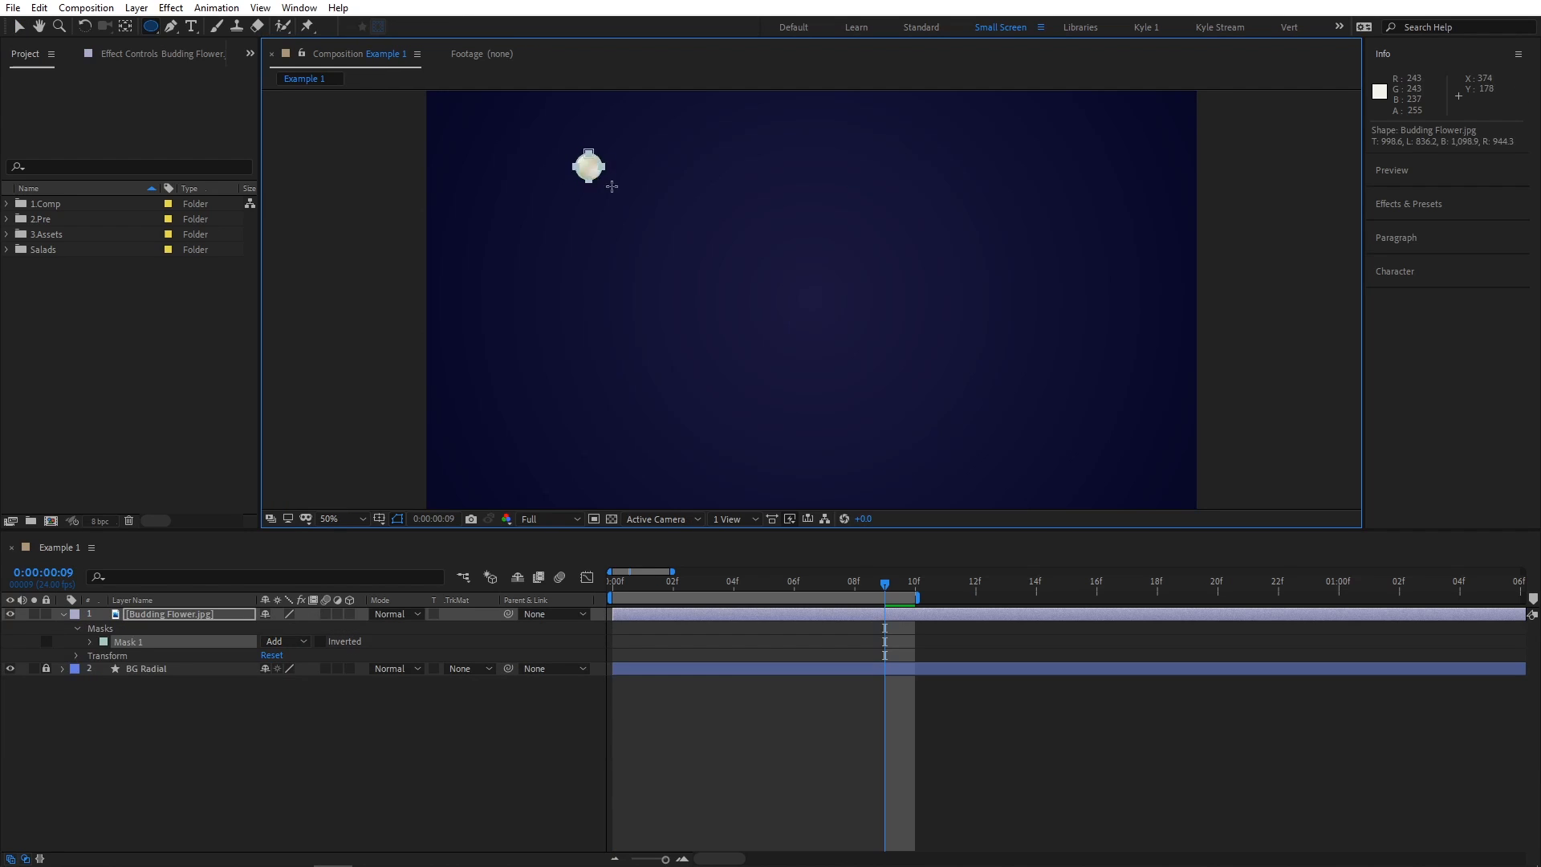
# Draw an elliptical mask on the Budding Flower.jpg layer in the Example 1 composition
pyautogui.moveTo(612, 186); pyautogui.dragTo(855, 414)
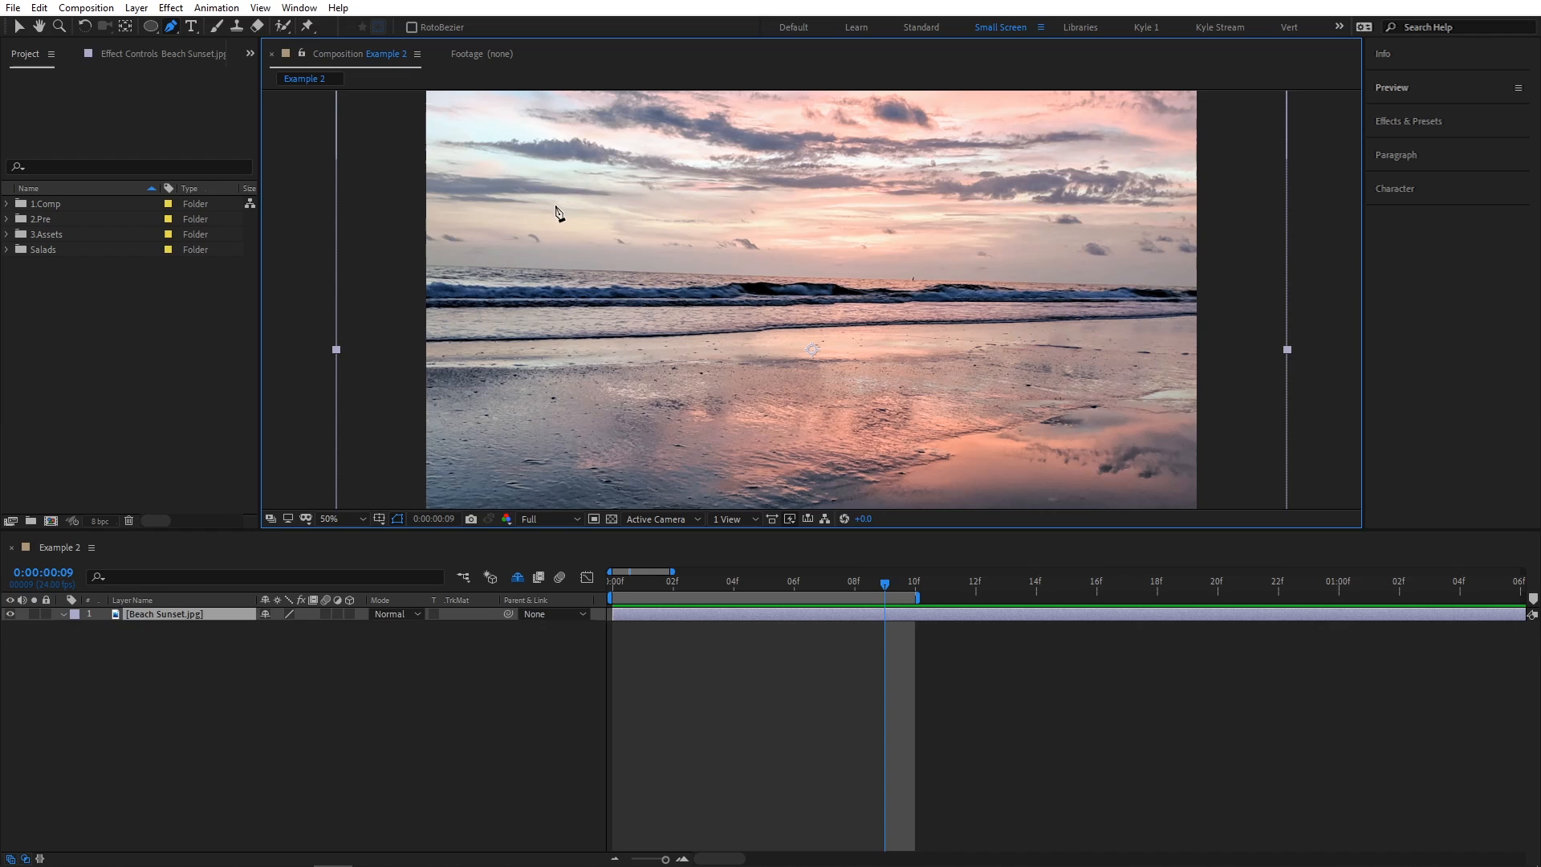
# Draw a closed, curved four-point mask path across the horizon of the Beach Sunset.jpg layer with the Pen tool
pyautogui.moveTo(554, 205); pyautogui.dragTo(610, 189)
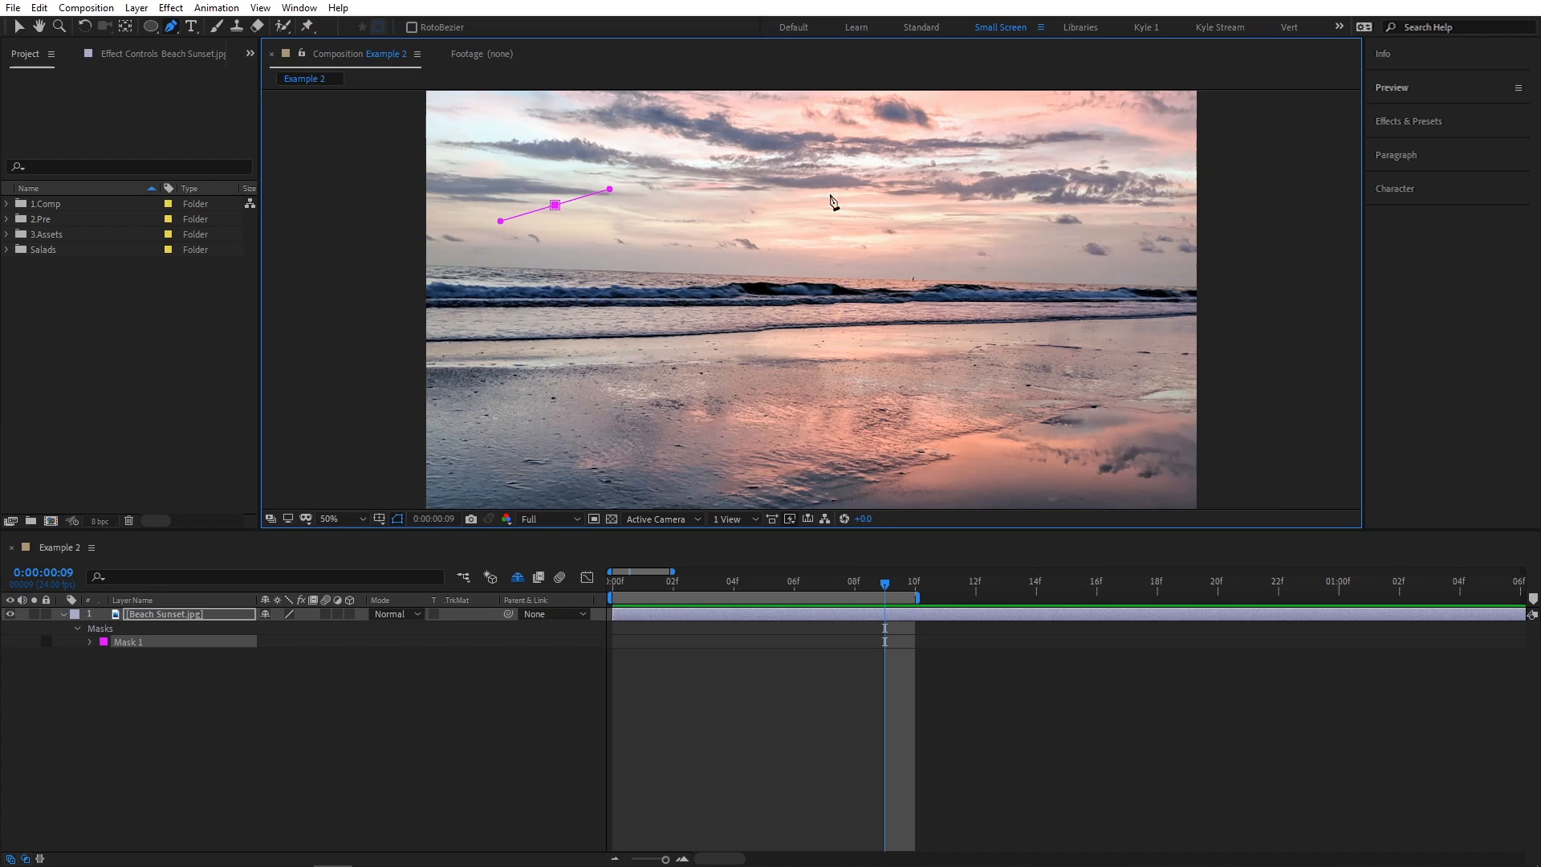
pyautogui.moveTo(1033, 209); pyautogui.dragTo(1085, 245)
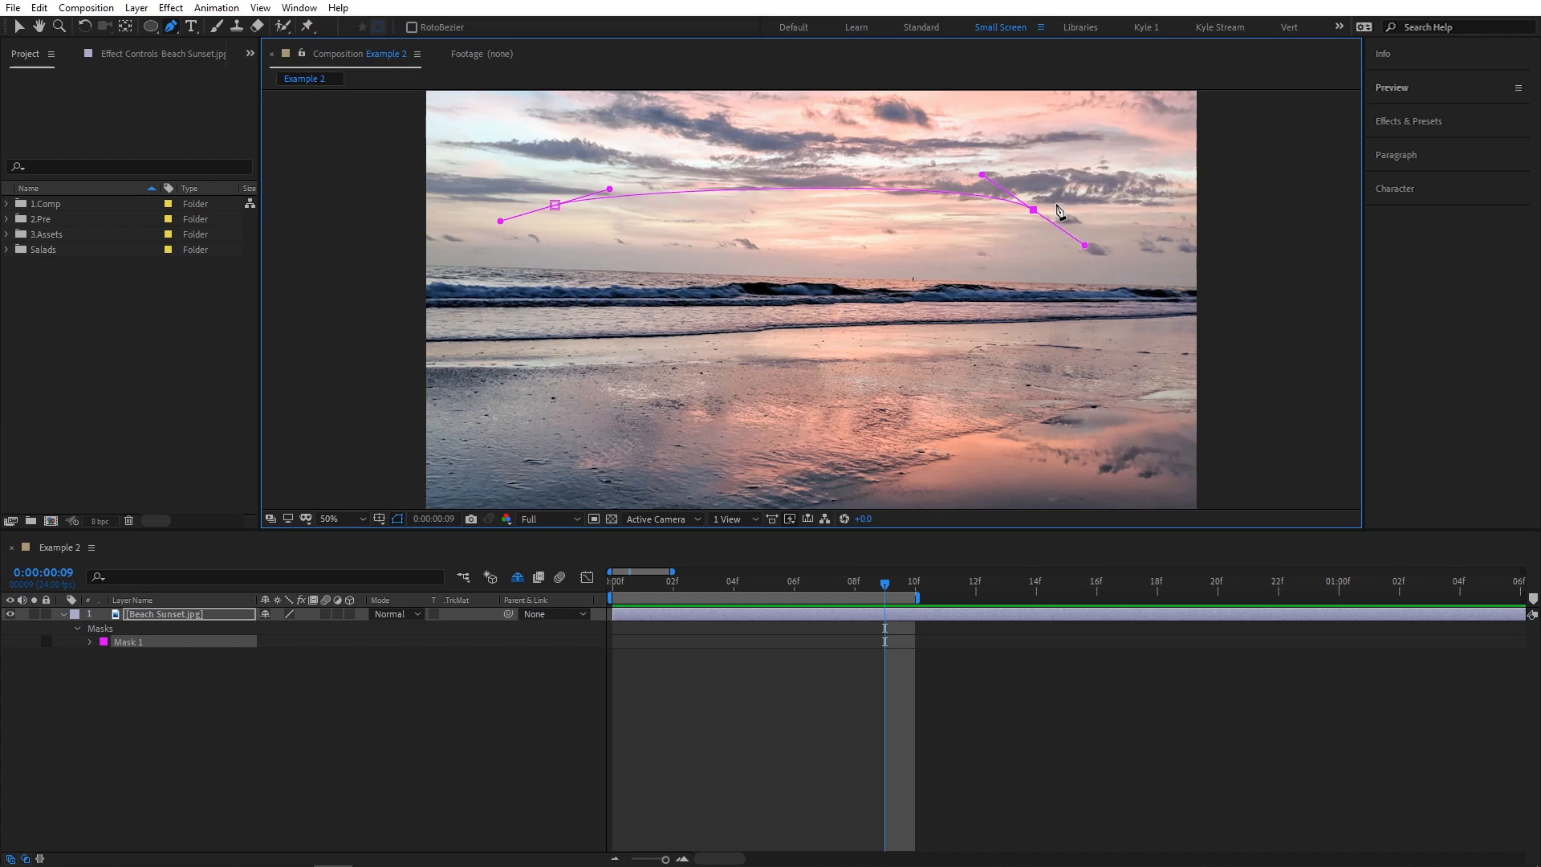
pyautogui.moveTo(1035, 335); pyautogui.dragTo(986, 352)
pyautogui.moveTo(603, 349); pyautogui.dragTo(552, 322)
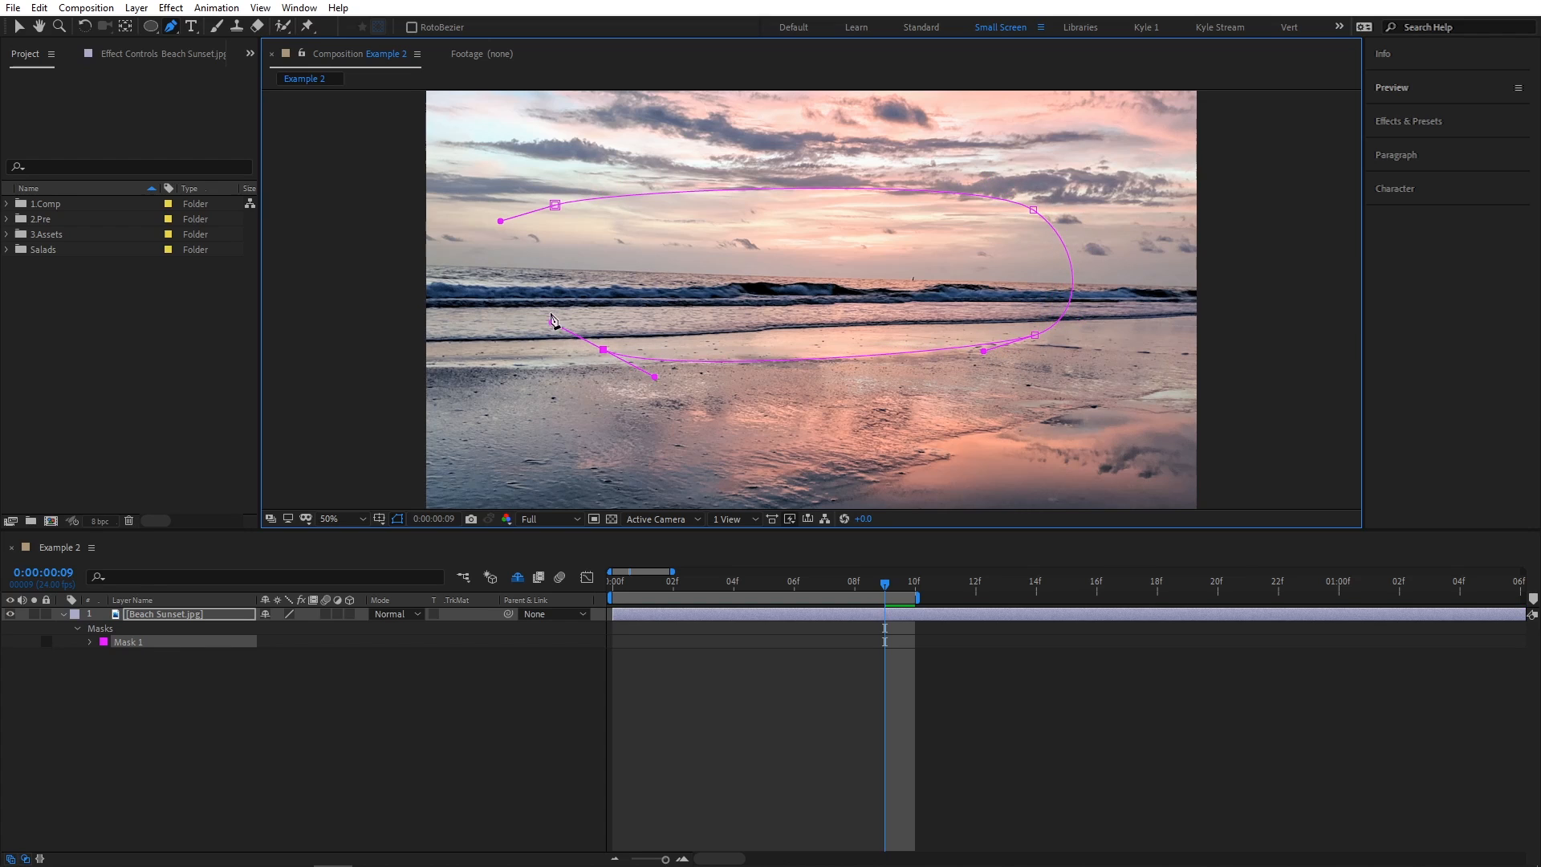
pyautogui.click(557, 208)
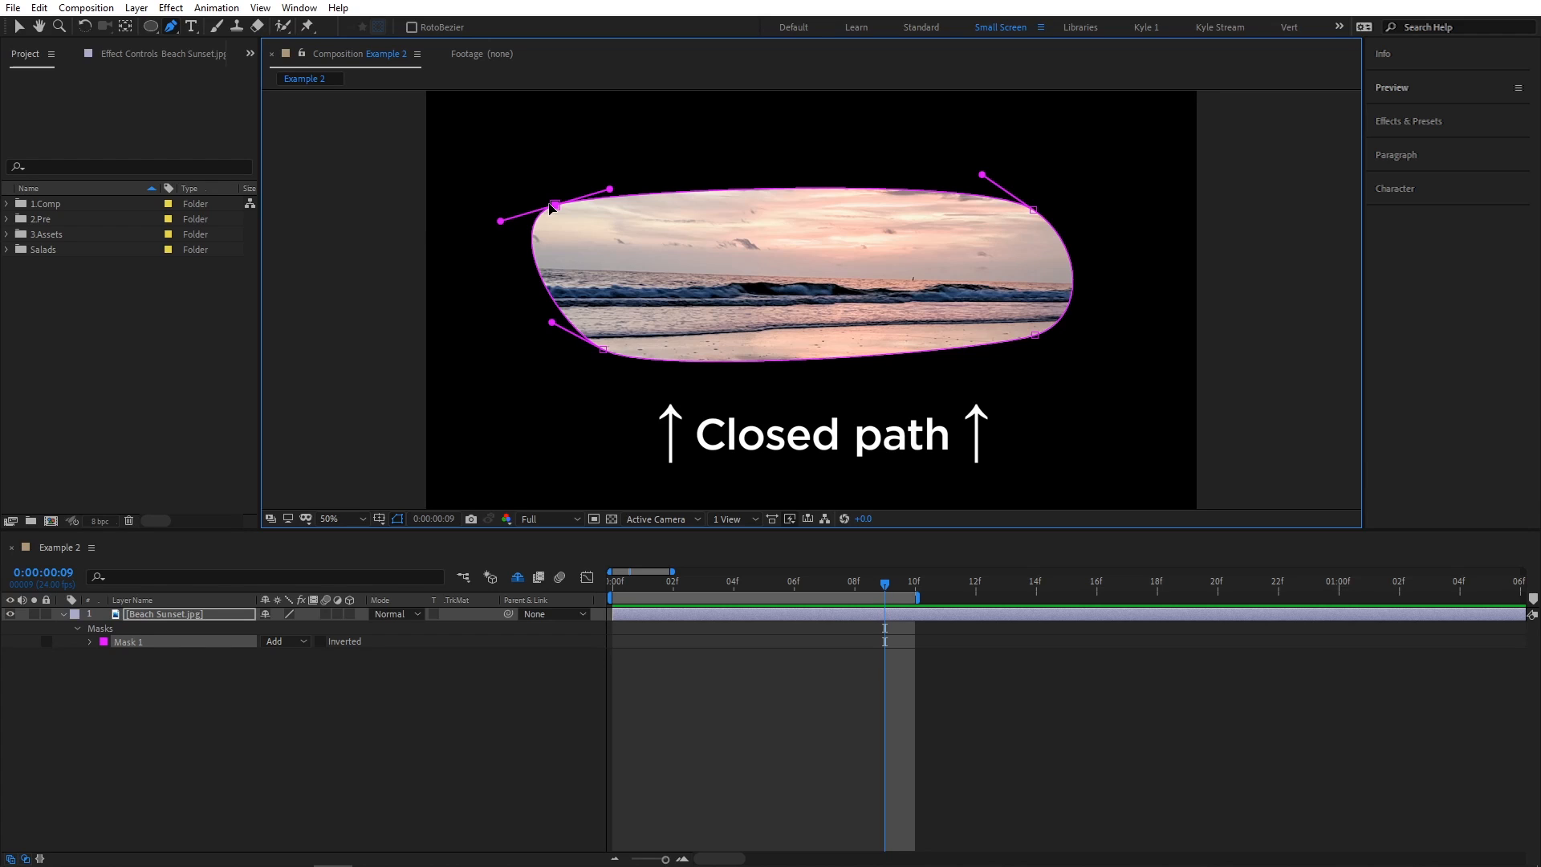
# Toggle the transparency grid to examine the transparent area around the masked beach image
pyautogui.click(611, 519)
pyautogui.click(609, 518)
pyautogui.click(609, 517)
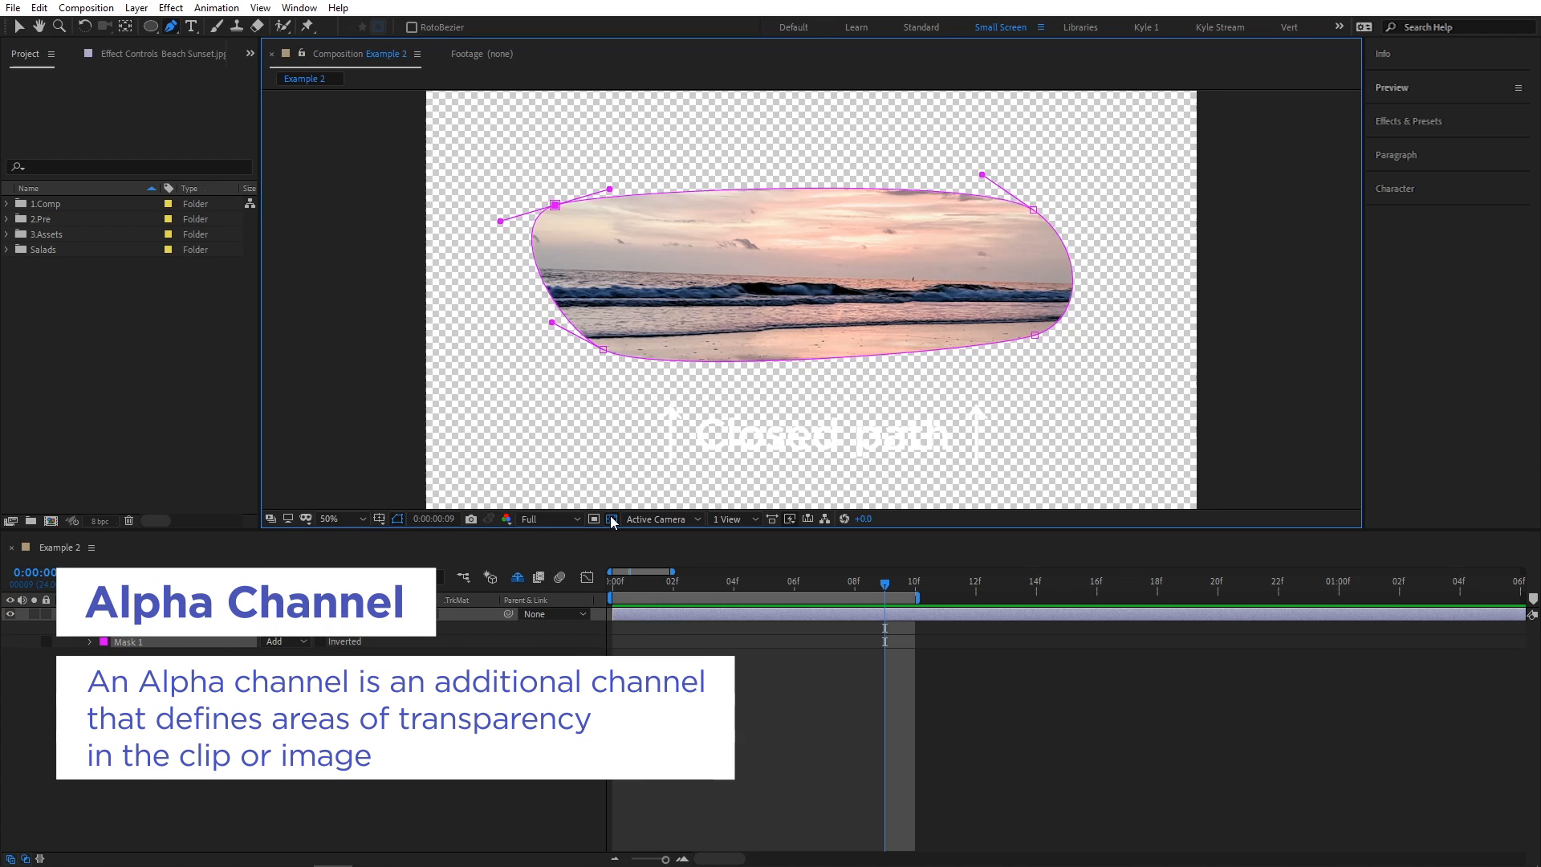
pyautogui.click(610, 518)
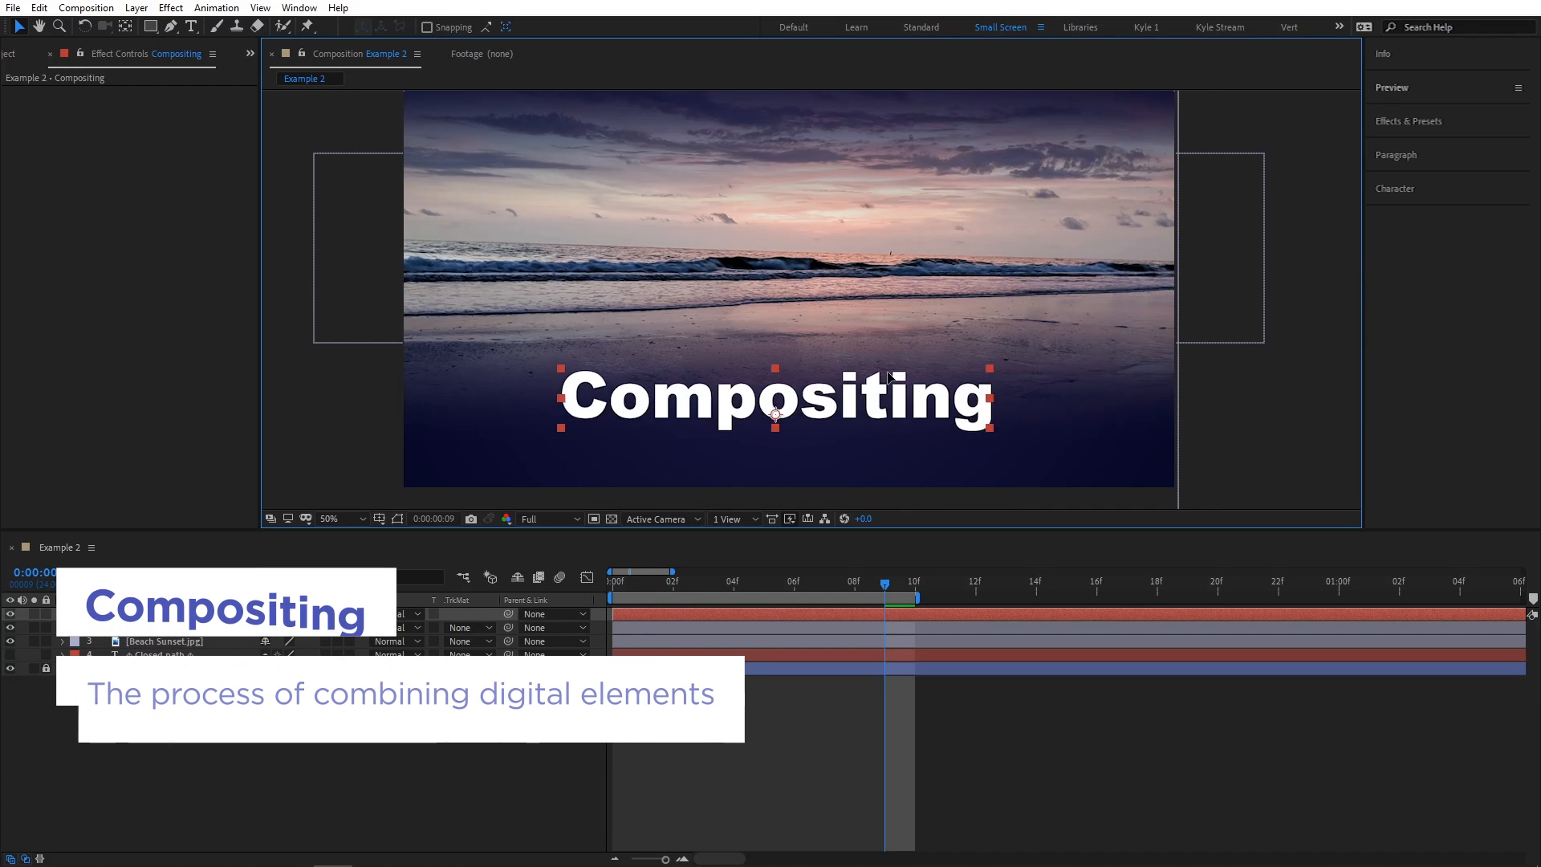
# Move the Compositing title horizontally to the centre of the lower beach image
pyautogui.click(1197, 388)
pyautogui.moveTo(1197, 388); pyautogui.dragTo(820, 393)
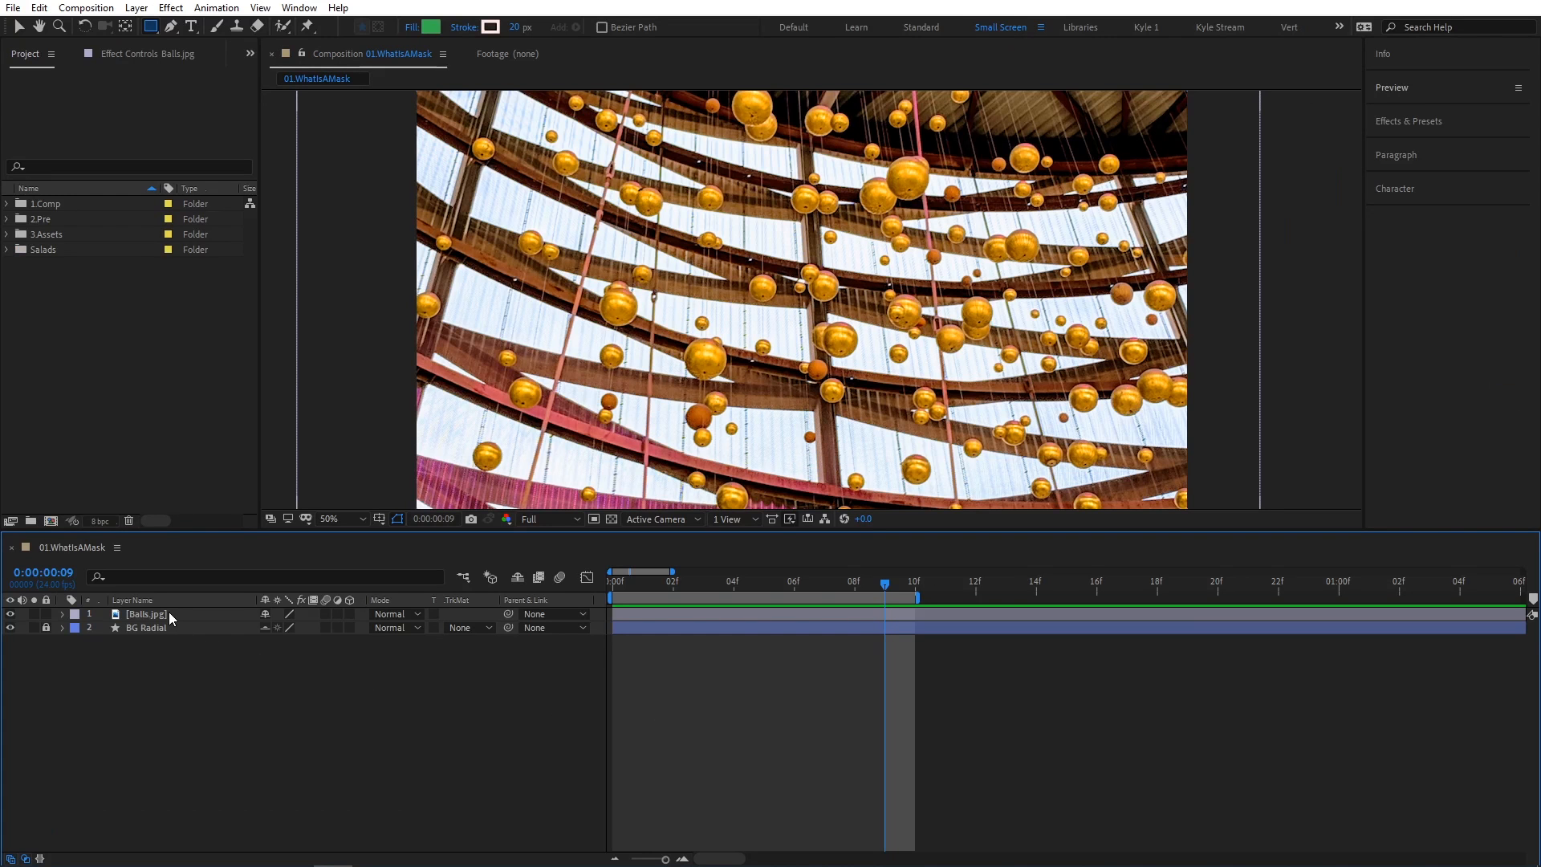
# Draw a rectangular mask over the central area of the Balls.jpg layer with the Rectangle tool
pyautogui.click(168, 613)
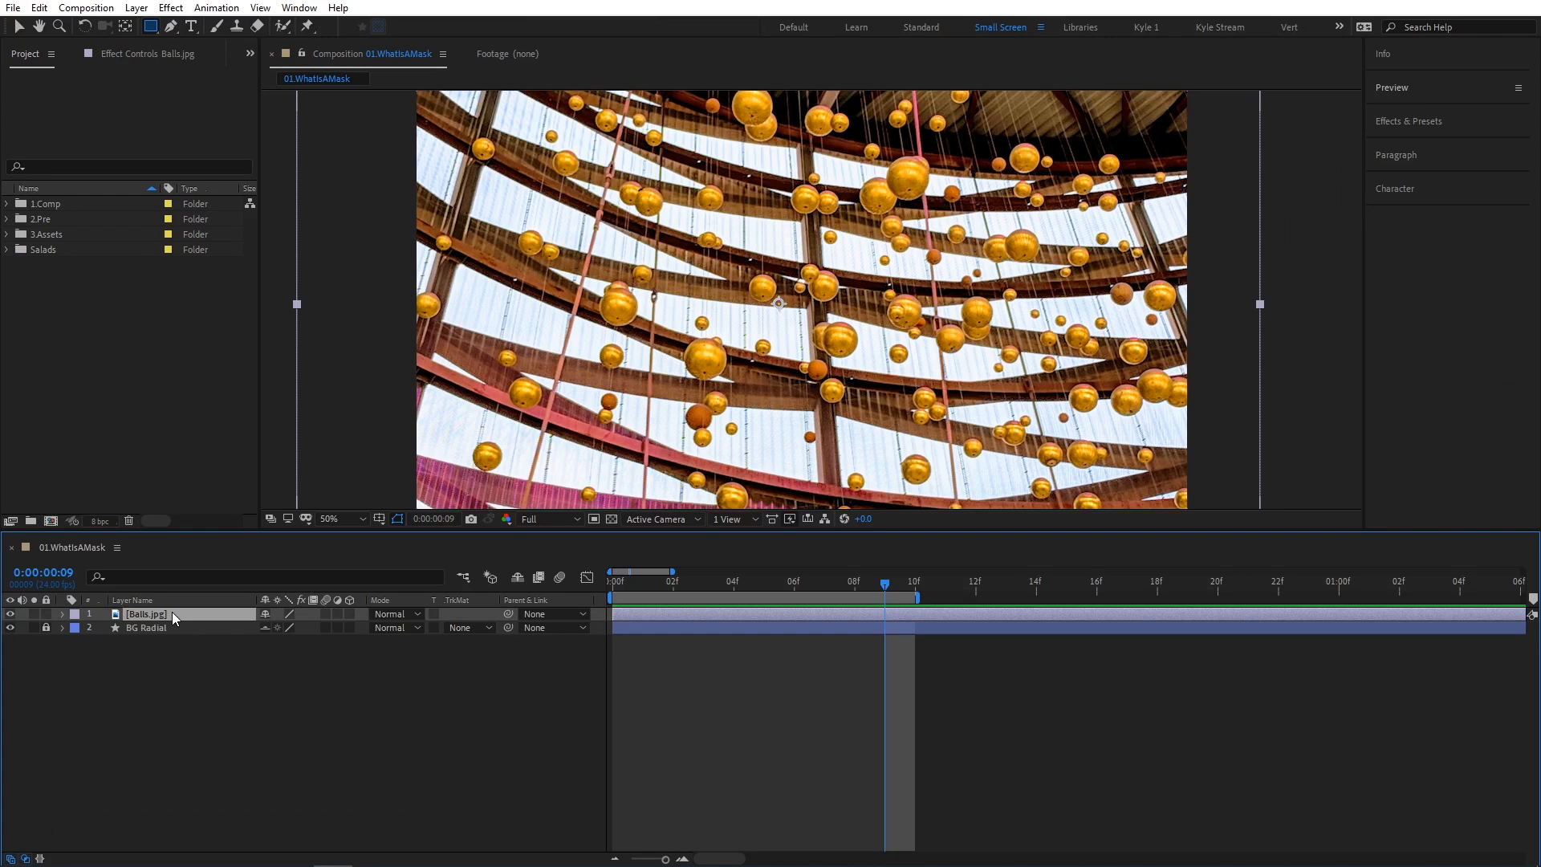
pyautogui.click(154, 27)
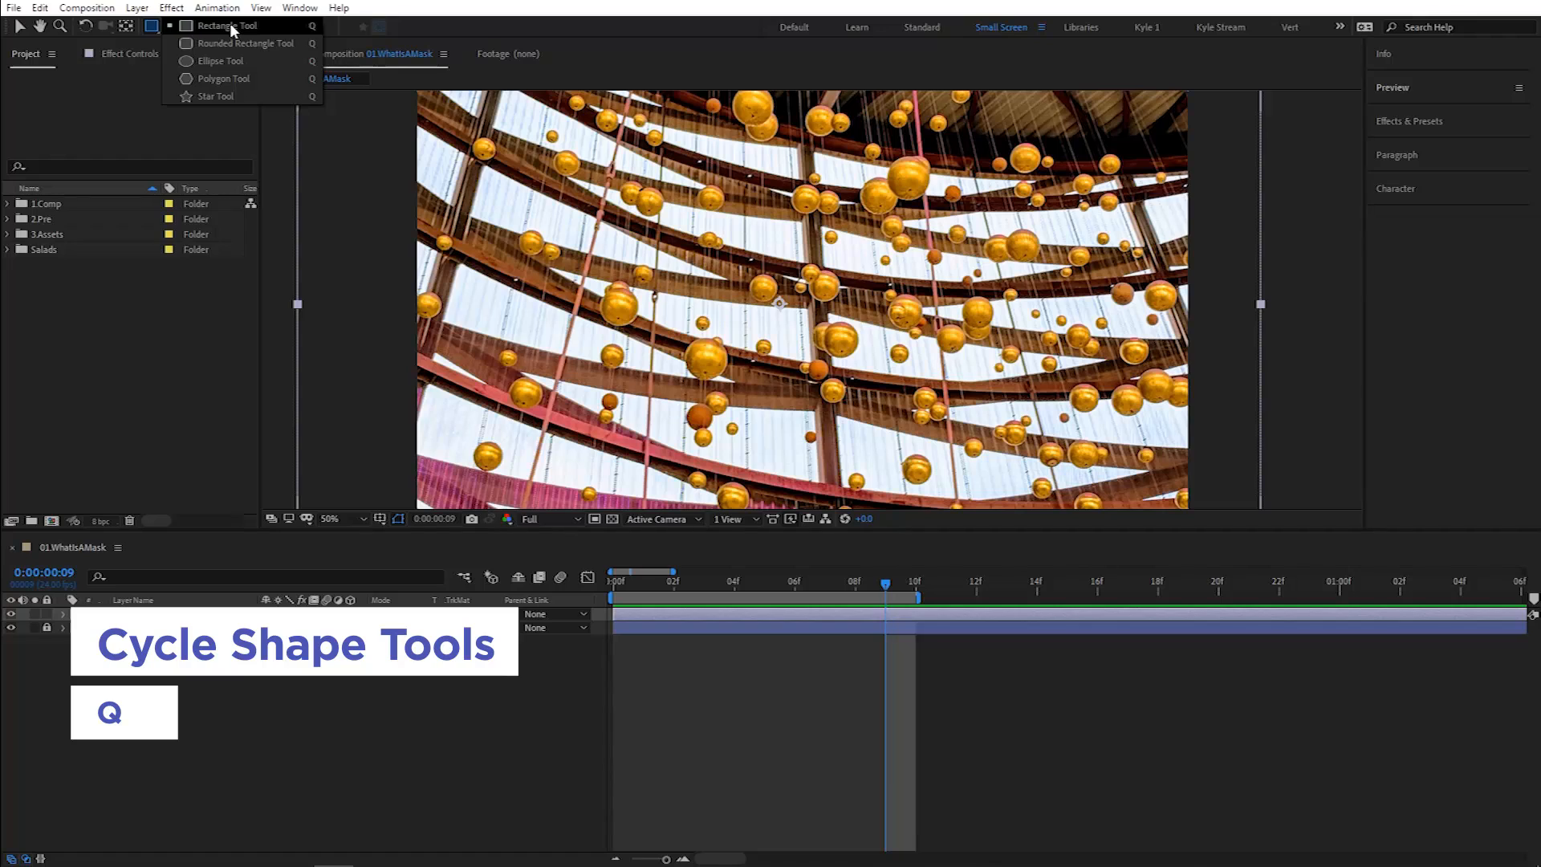
pyautogui.click(232, 29)
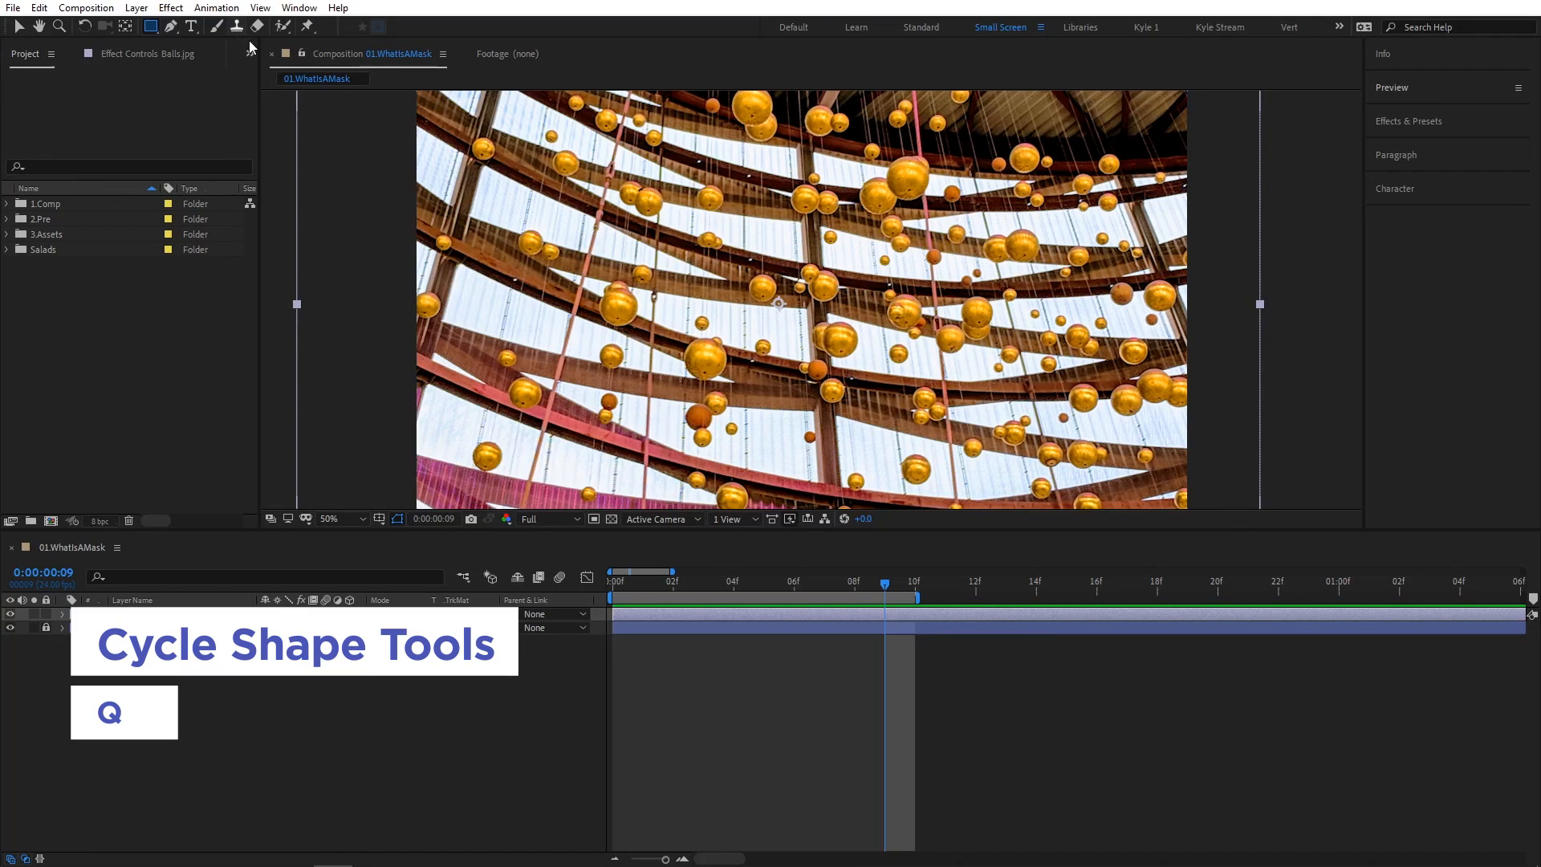
pyautogui.moveTo(618, 160); pyautogui.dragTo(1015, 408)
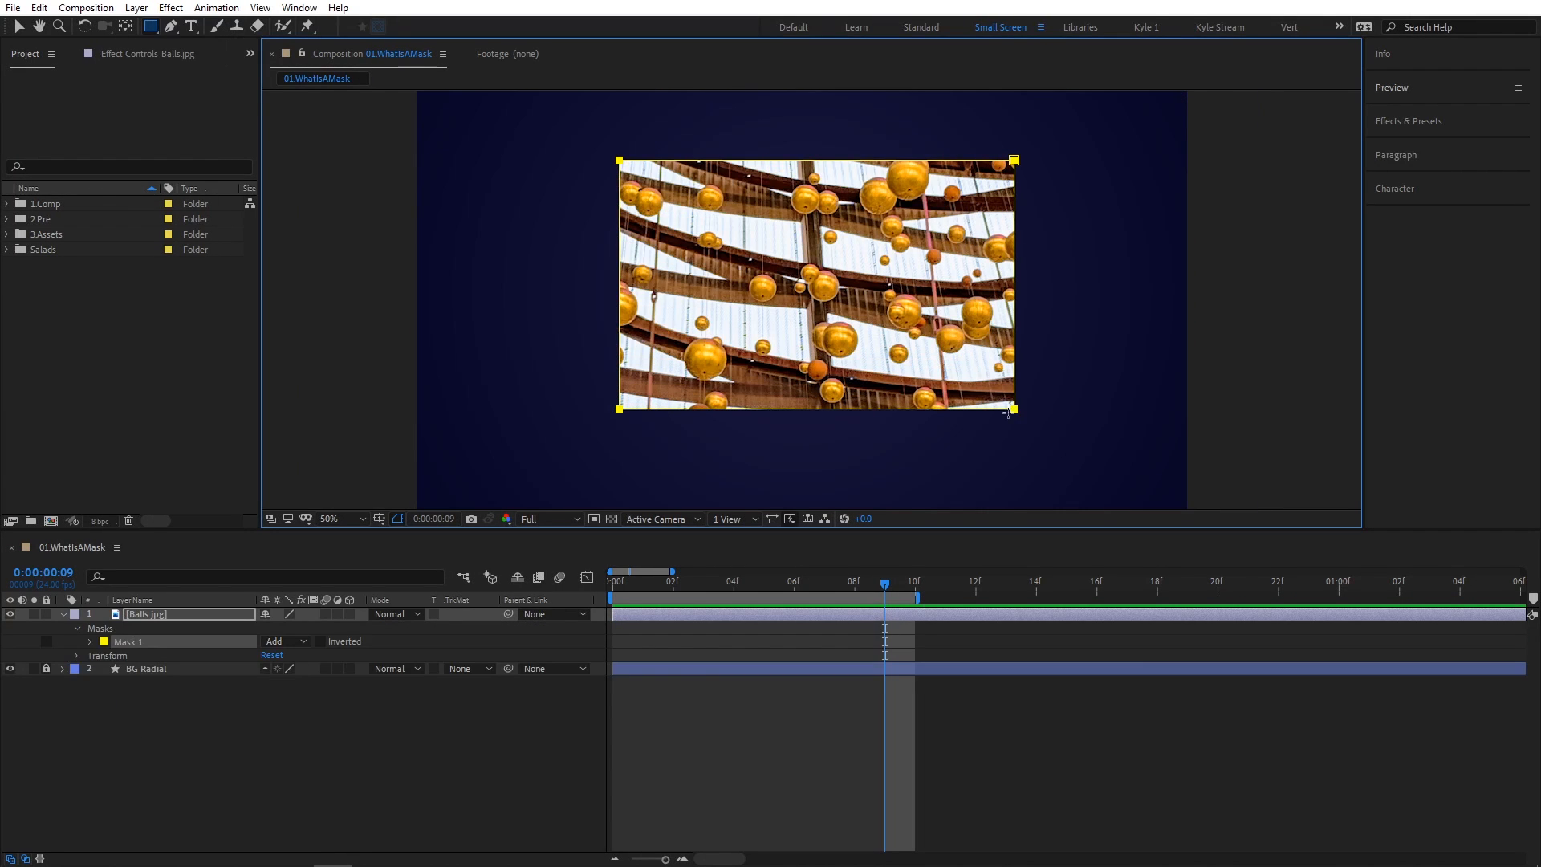
# Deselect all layers, draw a rectangle larger than the masked image, and undo it
pyautogui.click(199, 709)
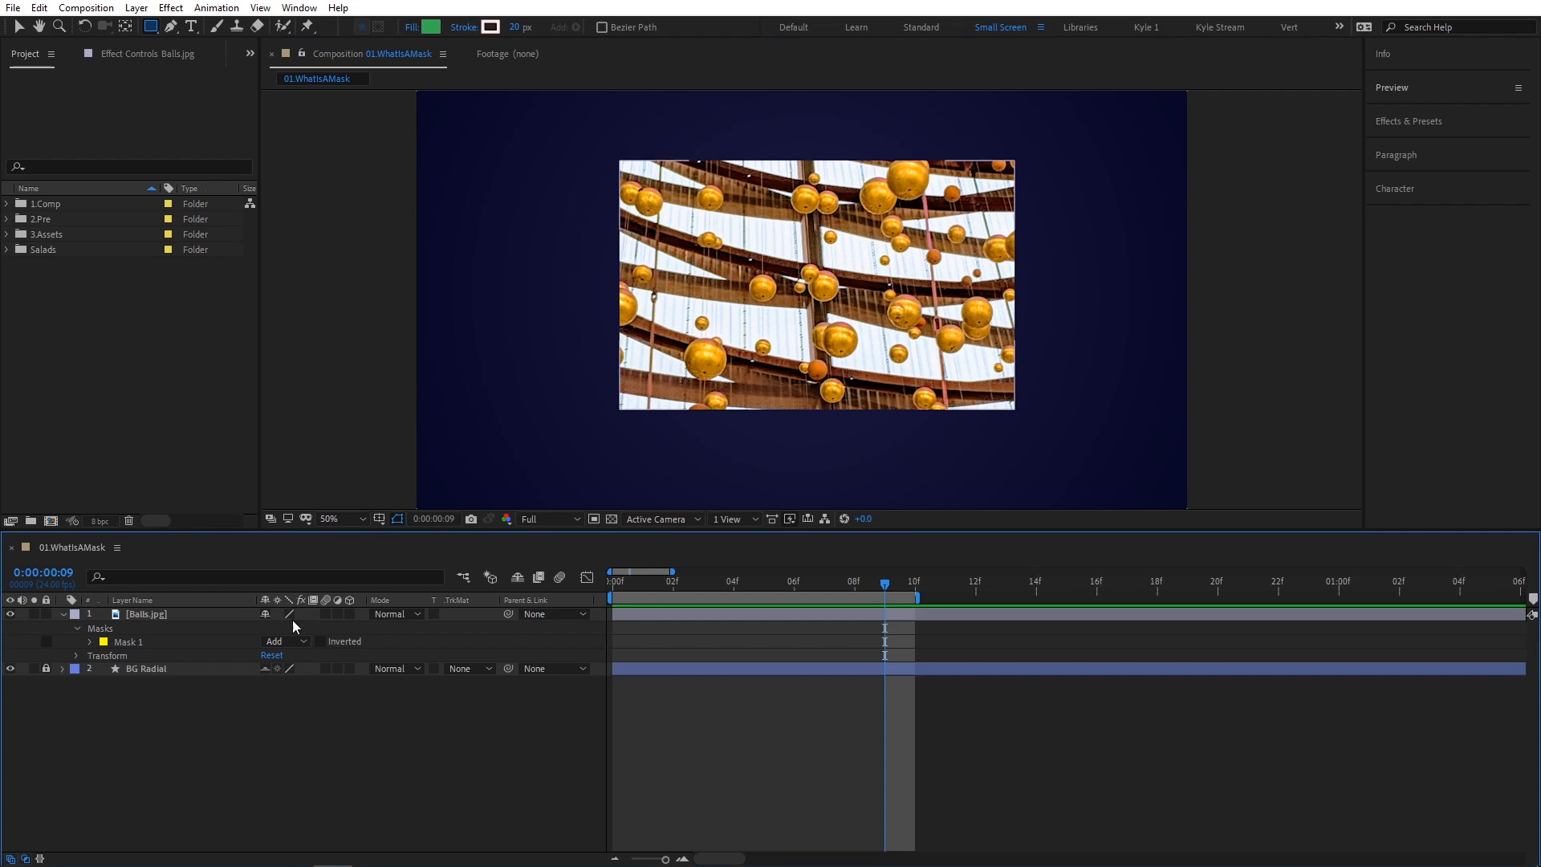
pyautogui.moveTo(562, 126); pyautogui.dragTo(1064, 456)
pyautogui.hotkey('ctrl', 'z')
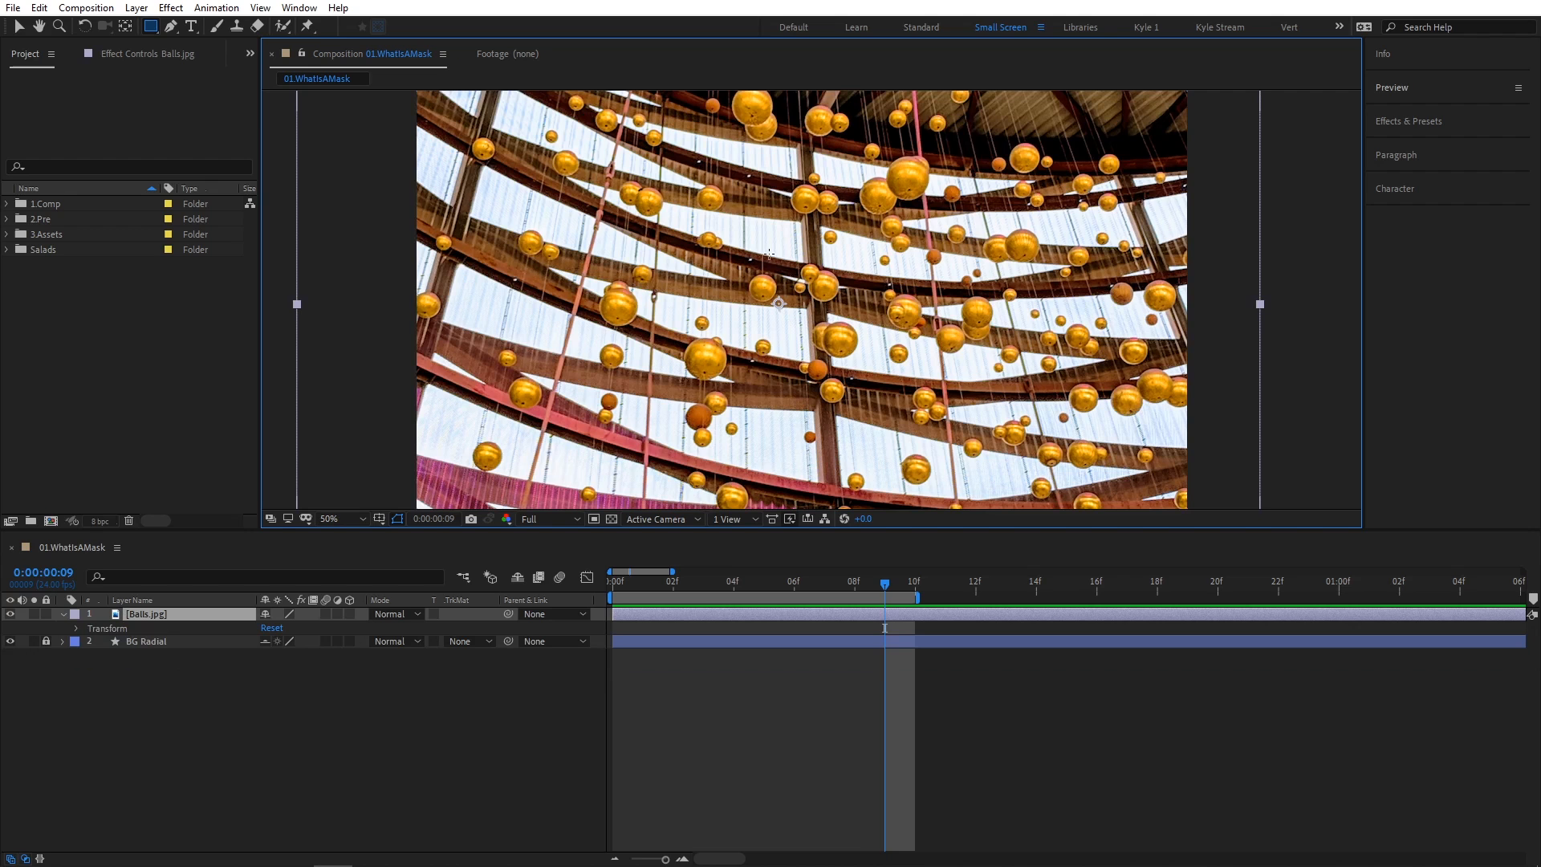
# Draw a rectangular mask just right of centre on the Balls.jpg layer, adjusting its size and proportions
pyautogui.moveTo(750, 244); pyautogui.dragTo(1020, 413)
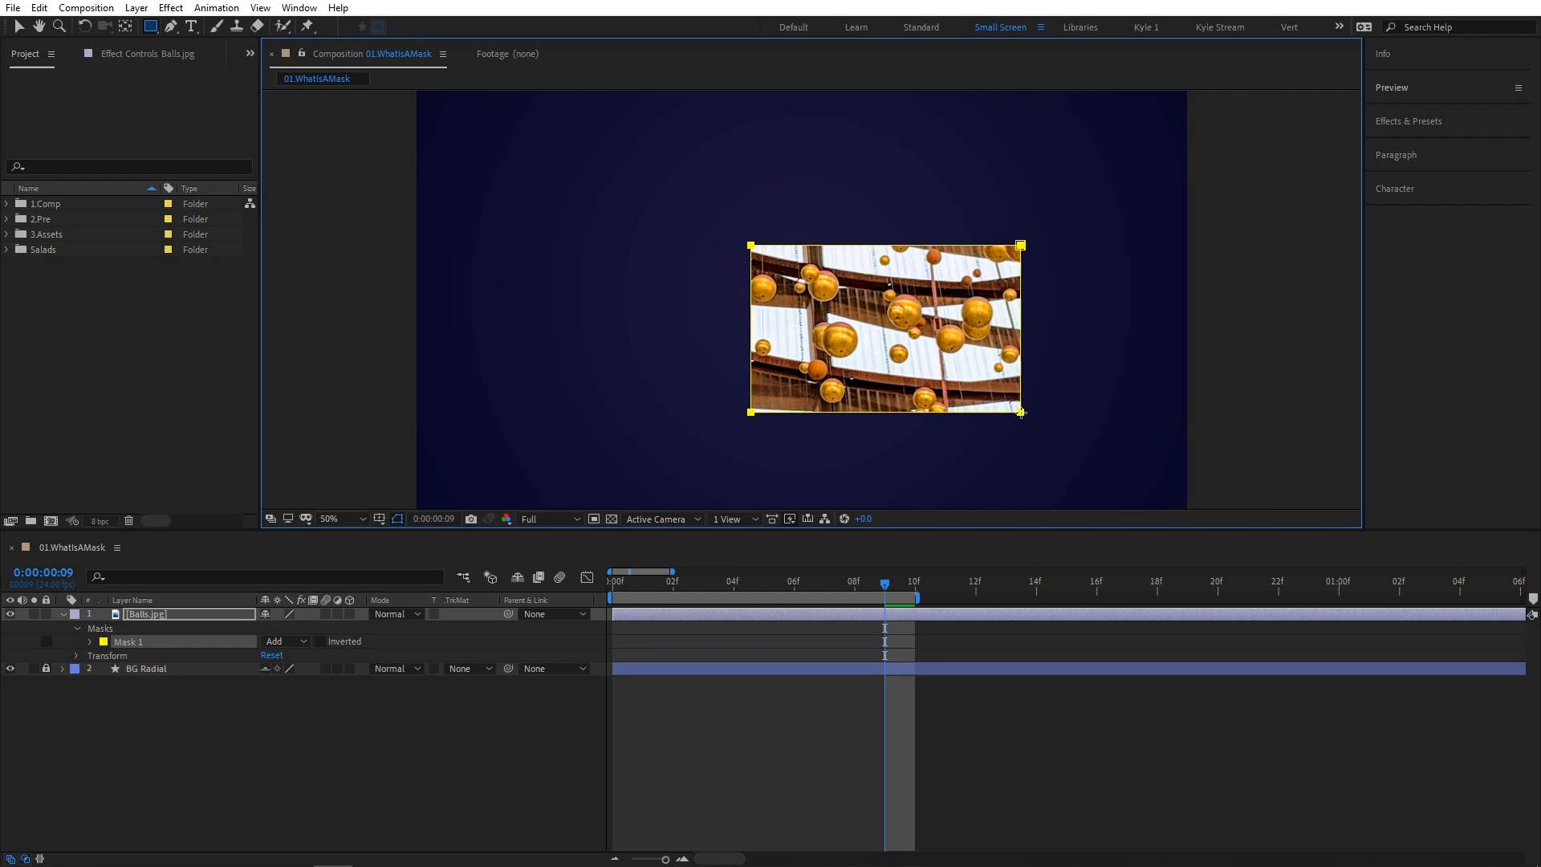
pyautogui.moveTo(1021, 413)
pyautogui.mouseDown()
pyautogui.moveTo(850, 285)
pyautogui.moveTo(959, 341)
pyautogui.moveTo(949, 261)
pyautogui.moveTo(960, 332)
pyautogui.moveTo(872, 360)
pyautogui.mouseUp()
pyautogui.moveTo(760, 244)
pyautogui.mouseDown()
pyautogui.moveTo(992, 325)
pyautogui.moveTo(1027, 449)
pyautogui.moveTo(886, 353)
pyautogui.moveTo(939, 329)
pyautogui.moveTo(961, 341)
pyautogui.moveTo(838, 305)
pyautogui.moveTo(935, 361)
pyautogui.moveTo(845, 285)
pyautogui.moveTo(991, 365)
pyautogui.mouseUp()
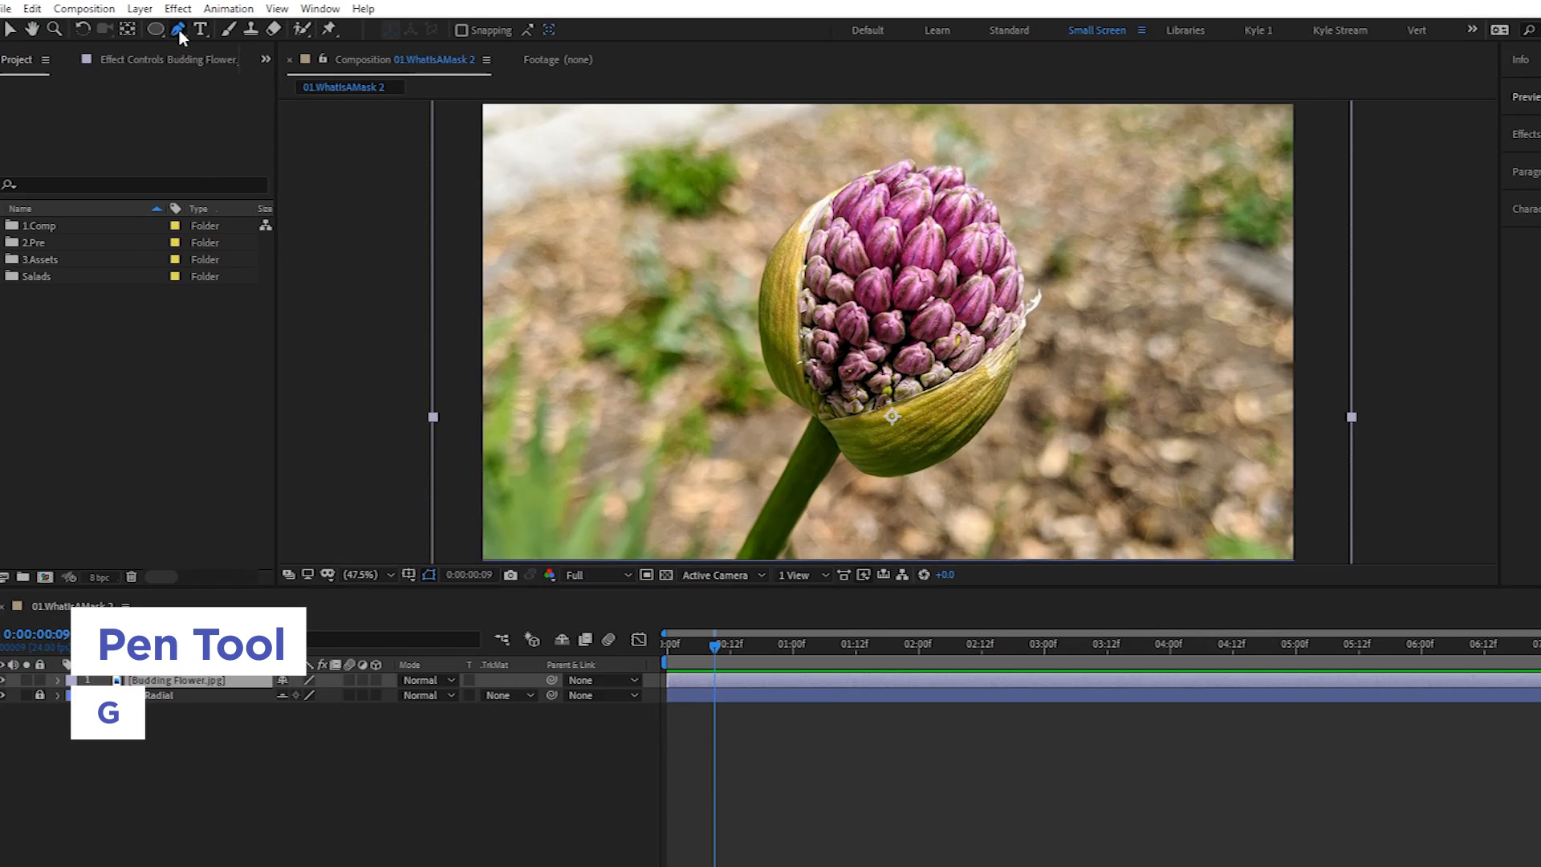
# Draw a straight-sided triangular mask over the Budding Flower layer with the Pen tool, and delete it
pyautogui.click(170, 27)
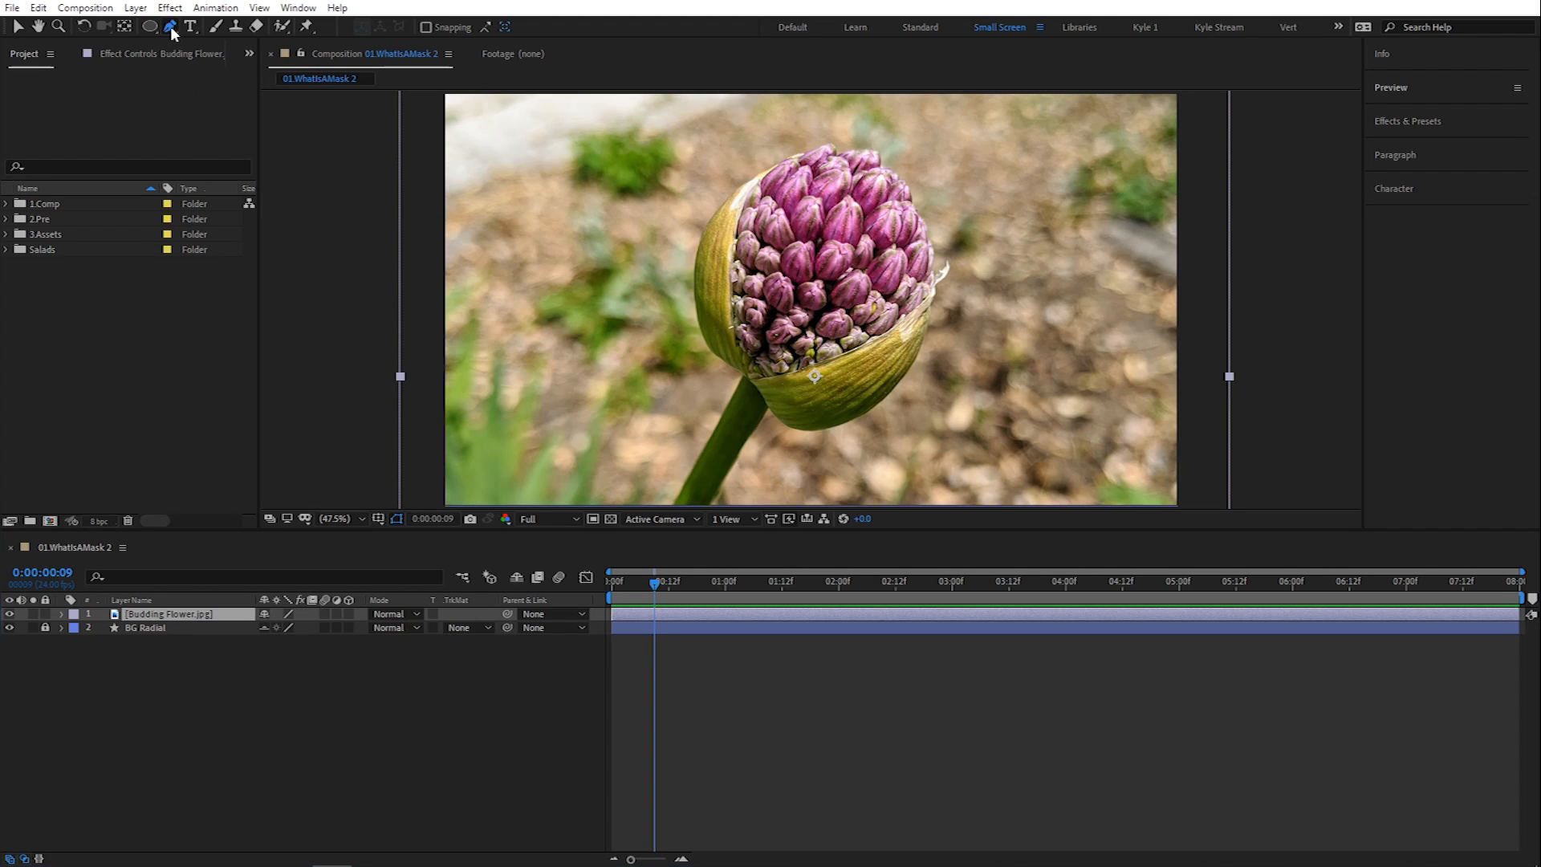
pyautogui.click(575, 173)
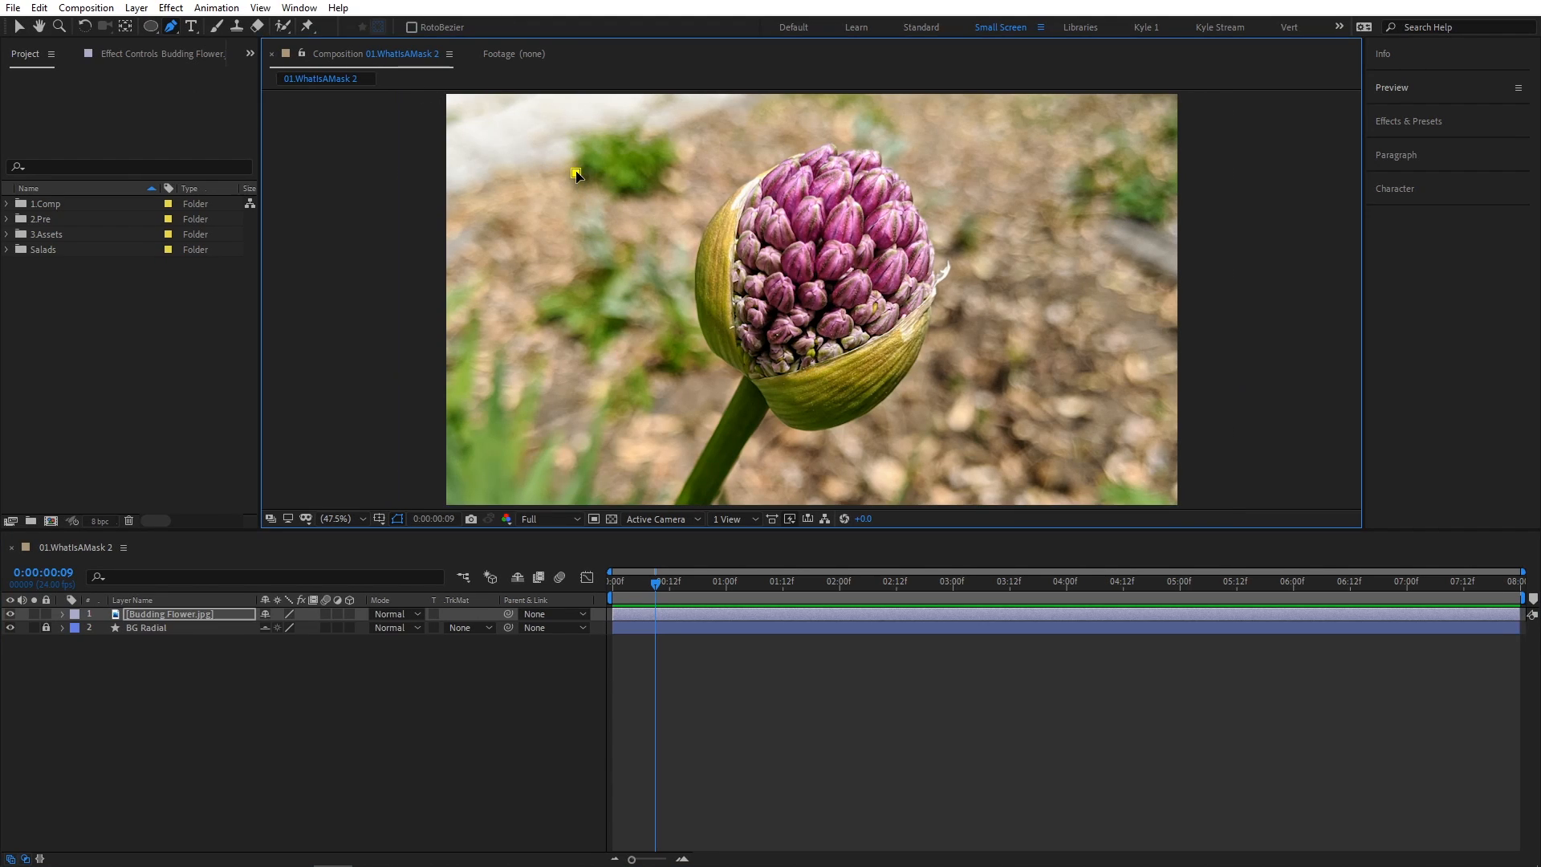
pyautogui.click(1101, 179)
pyautogui.click(839, 455)
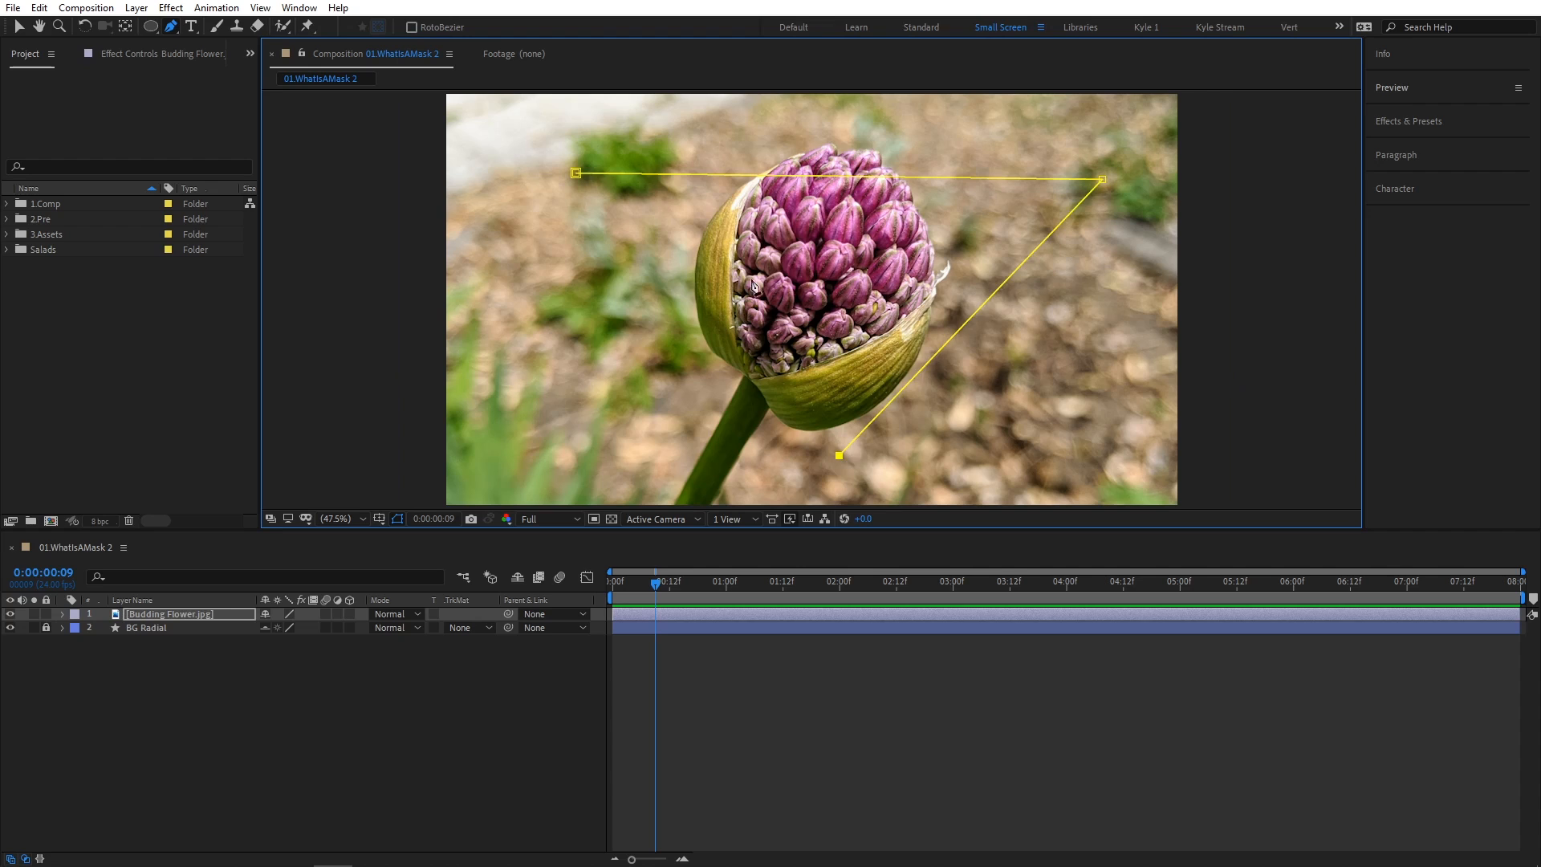
pyautogui.click(575, 173)
pyautogui.press('Delete')
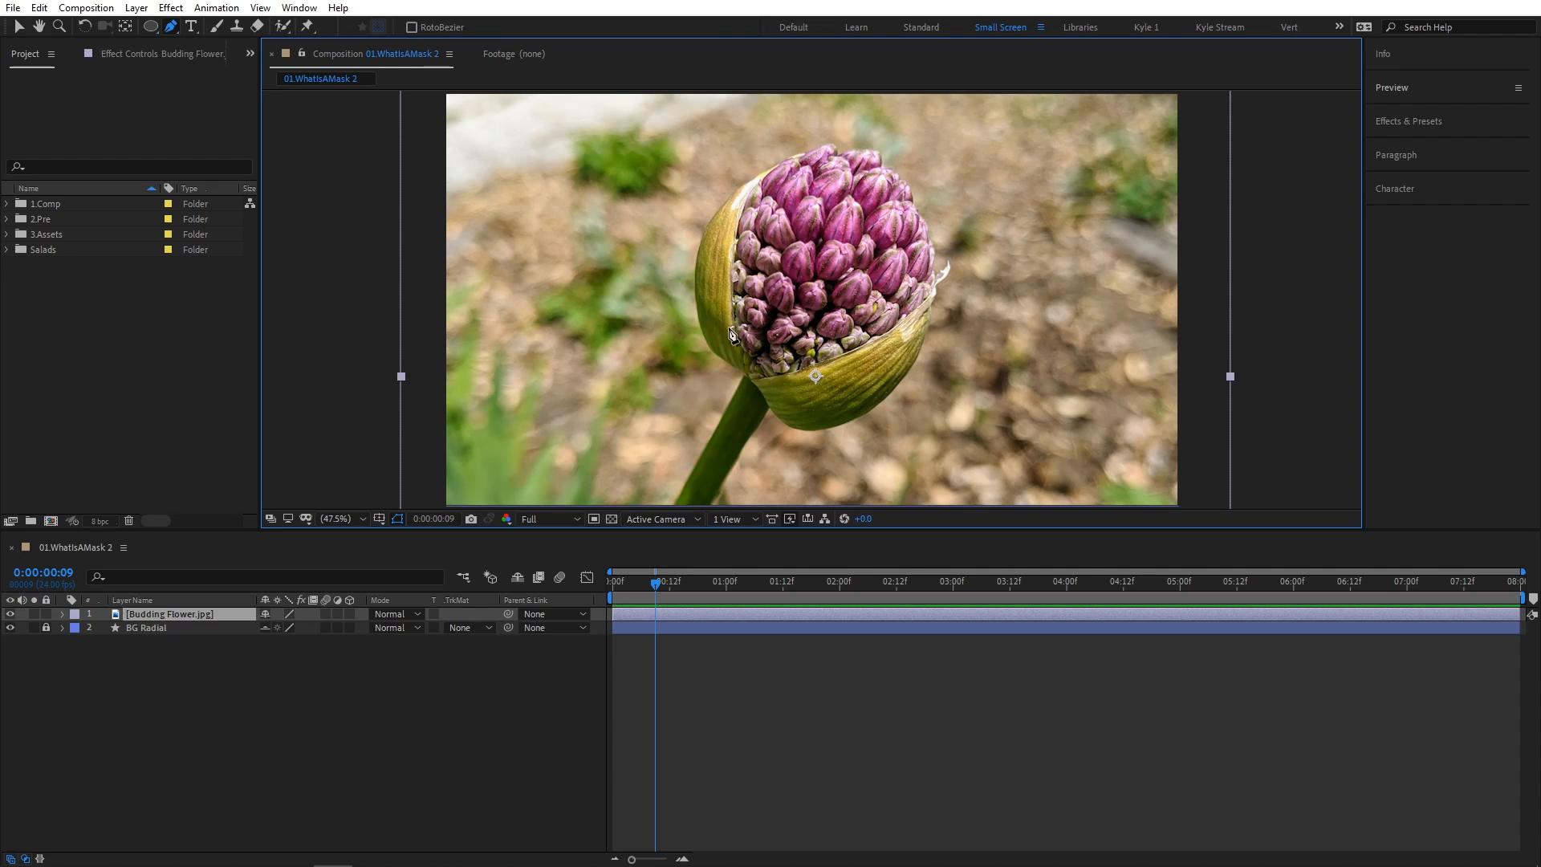
# Draw a closed, curved mask path around the whole flower bud using four smooth Pen tool points
pyautogui.moveTo(691, 367); pyautogui.dragTo(661, 298)
pyautogui.moveTo(803, 134); pyautogui.dragTo(922, 121)
pyautogui.moveTo(964, 250); pyautogui.dragTo(969, 296)
pyautogui.moveTo(821, 457); pyautogui.dragTo(922, 458)
pyautogui.click(695, 376)
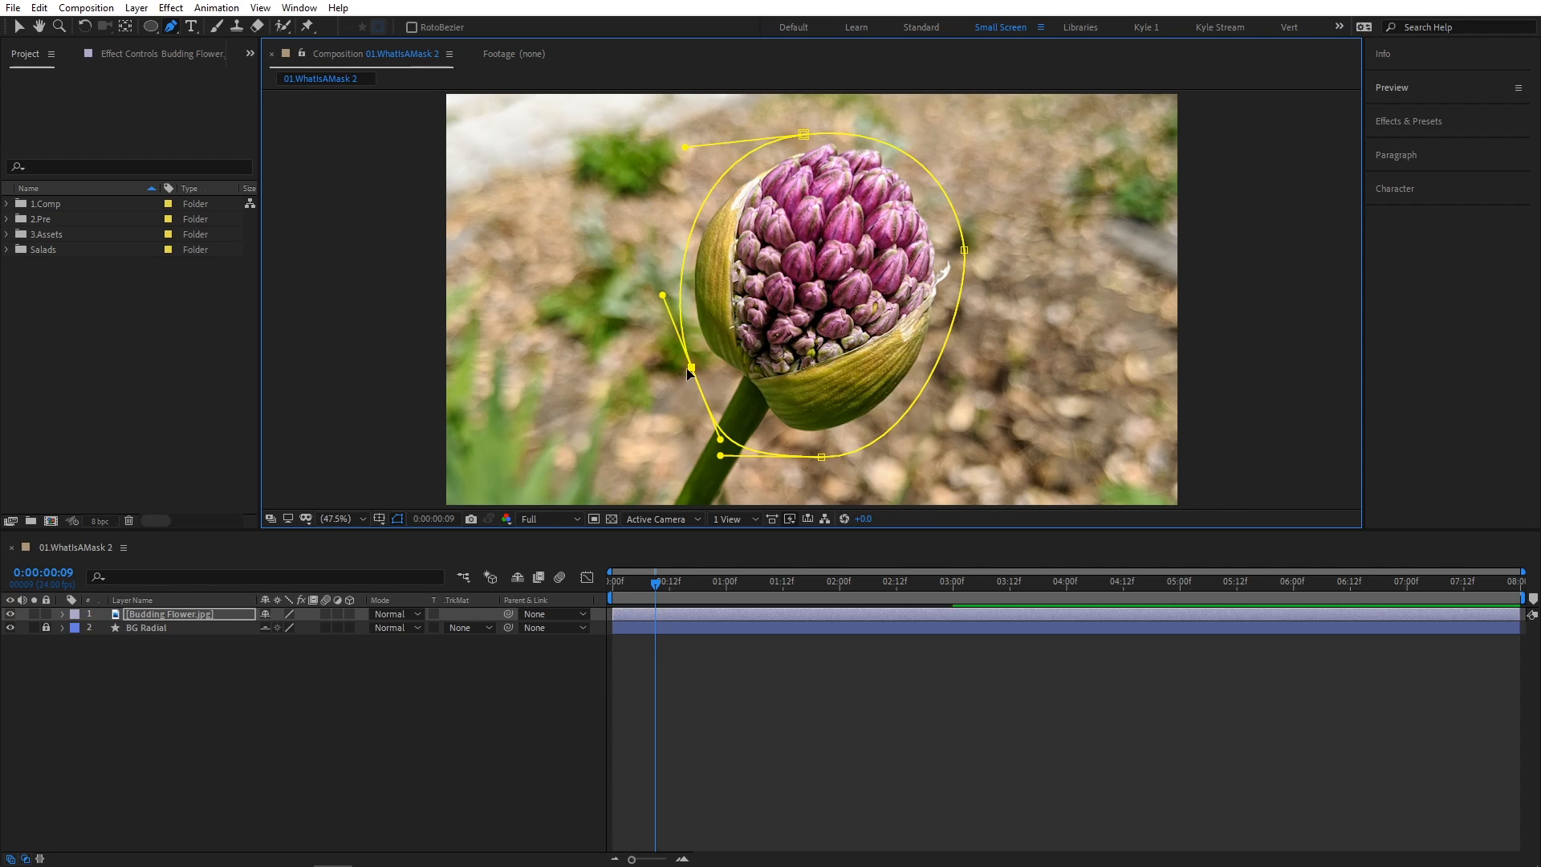
pyautogui.click(170, 26)
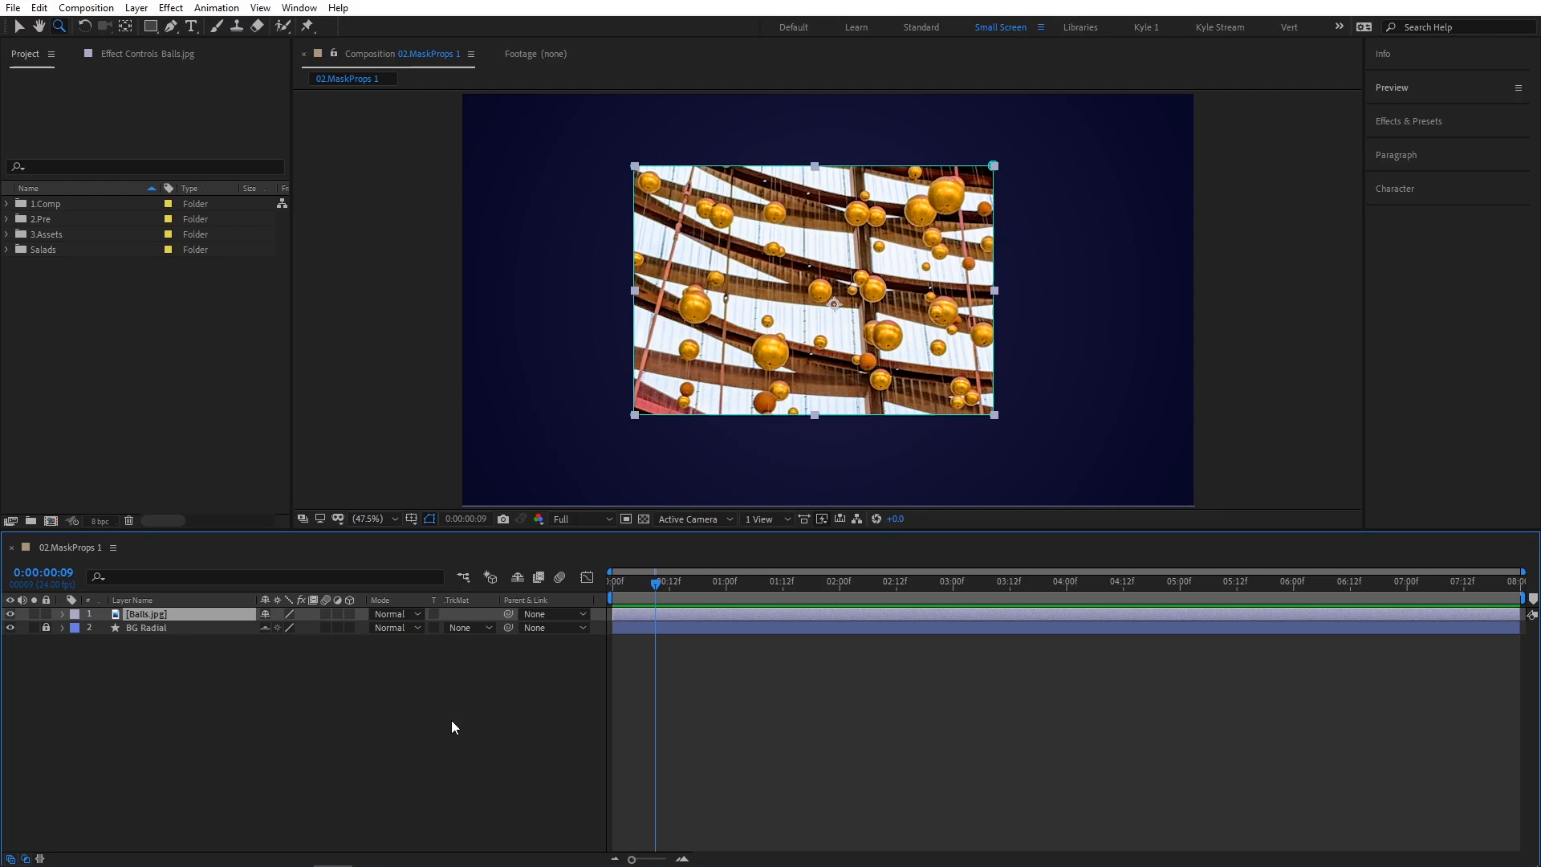
# Reveal the mask properties of the Balls.jpg layer and set Mask 1's mode to Subtract
pyautogui.press('m')
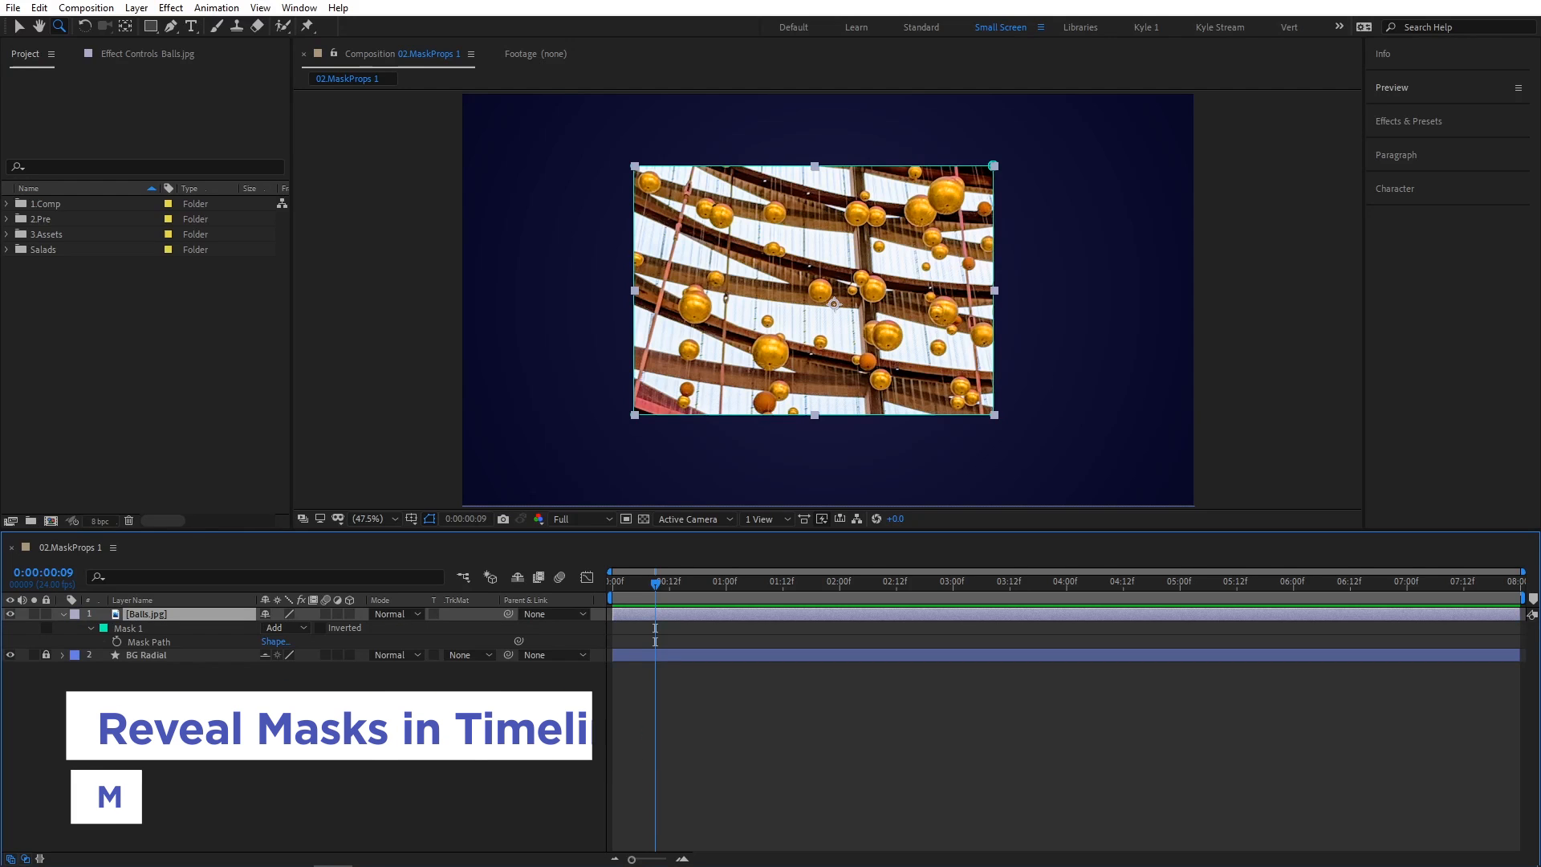
pyautogui.click(304, 627)
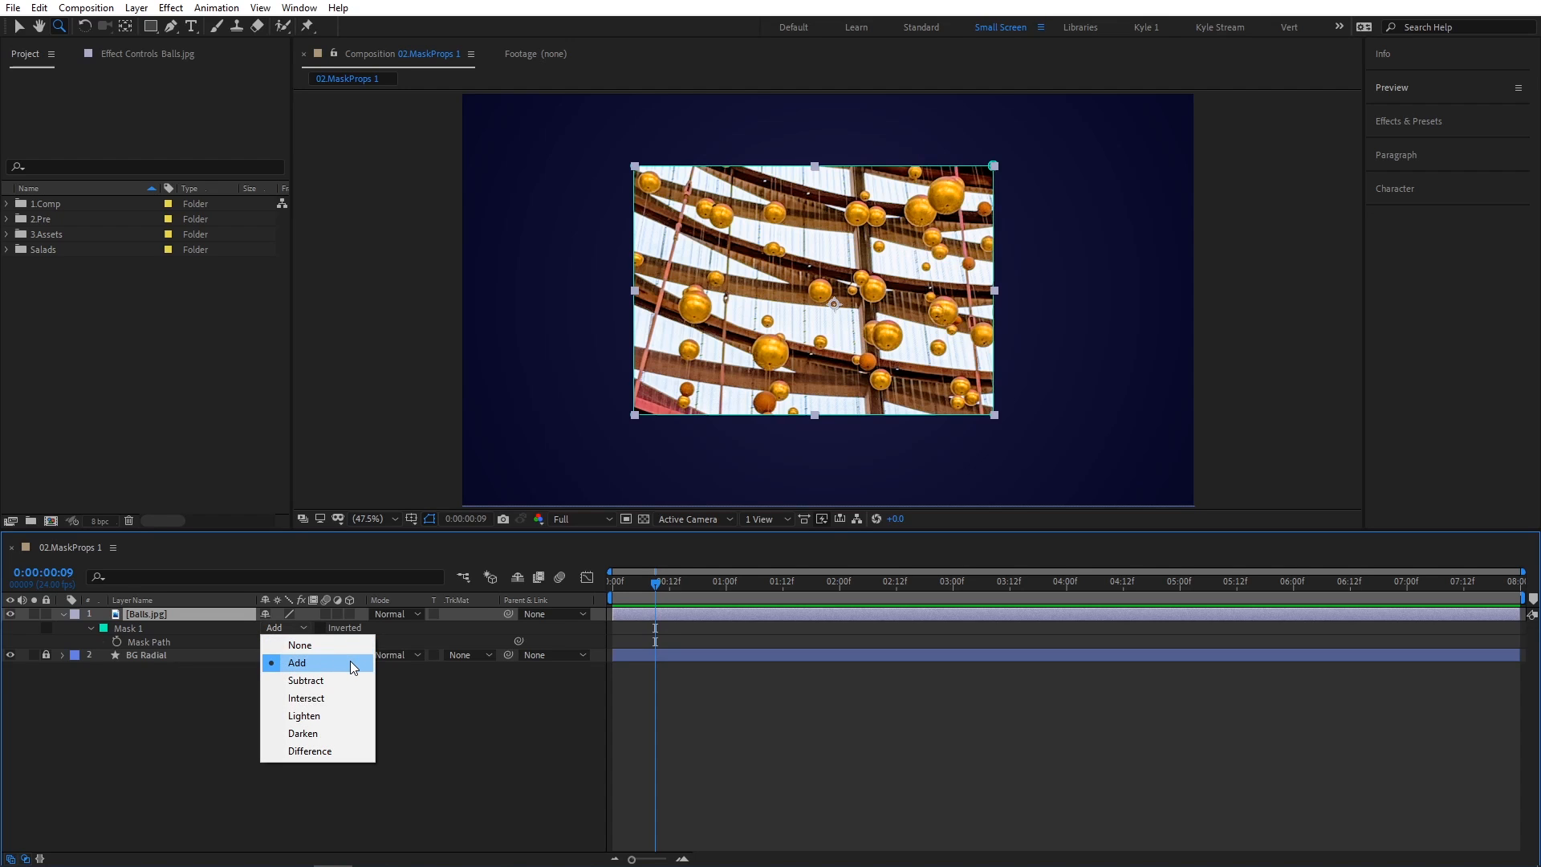
pyautogui.click(350, 662)
pyautogui.click(304, 629)
pyautogui.click(346, 680)
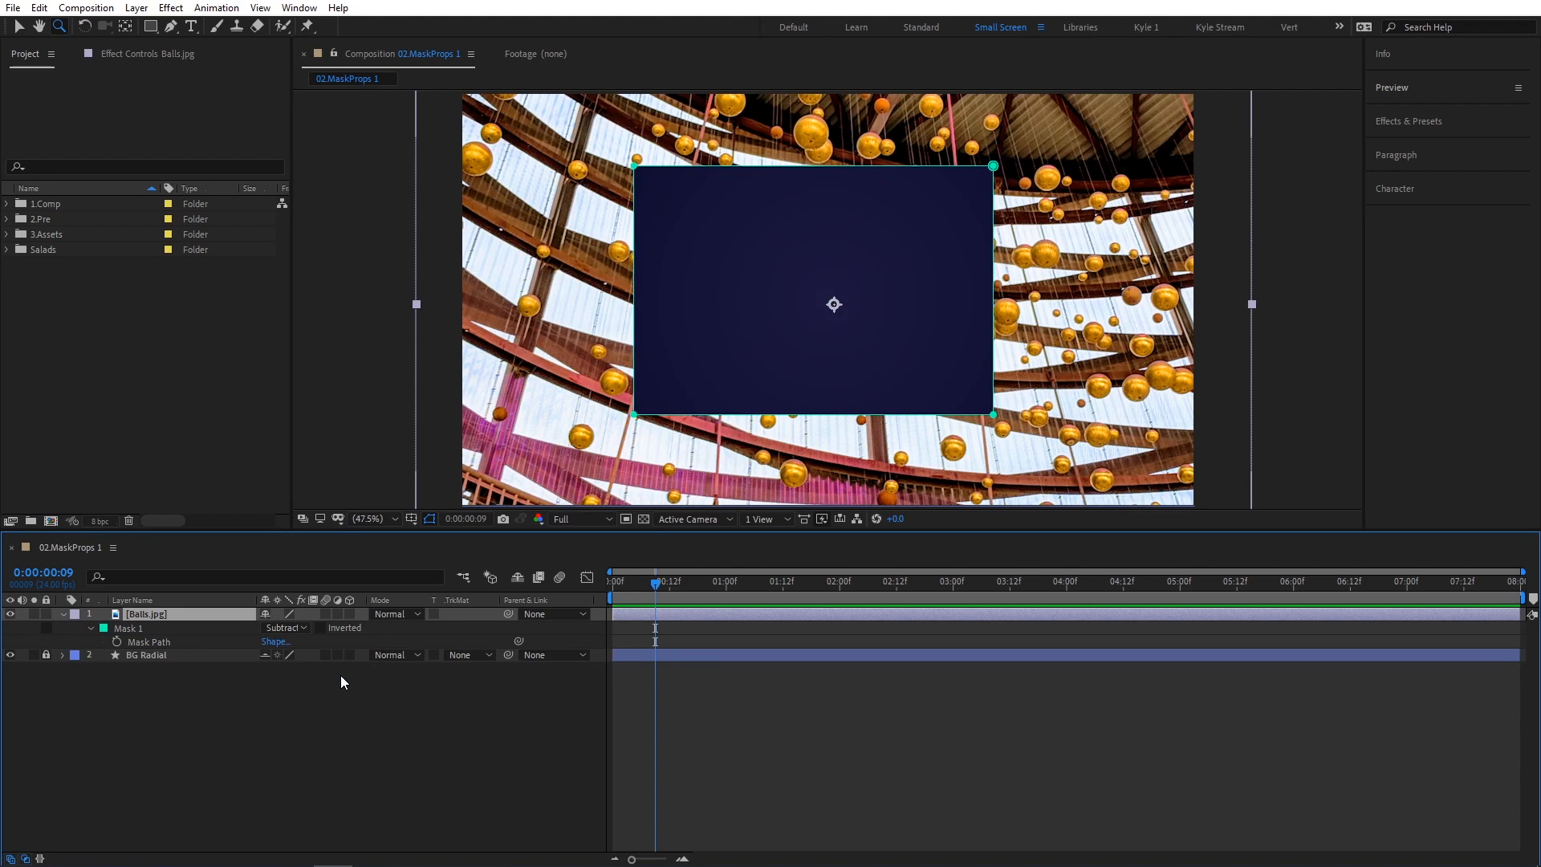
# Set Mask 1's mode to None on the Balls.jpg layer
pyautogui.click(305, 627)
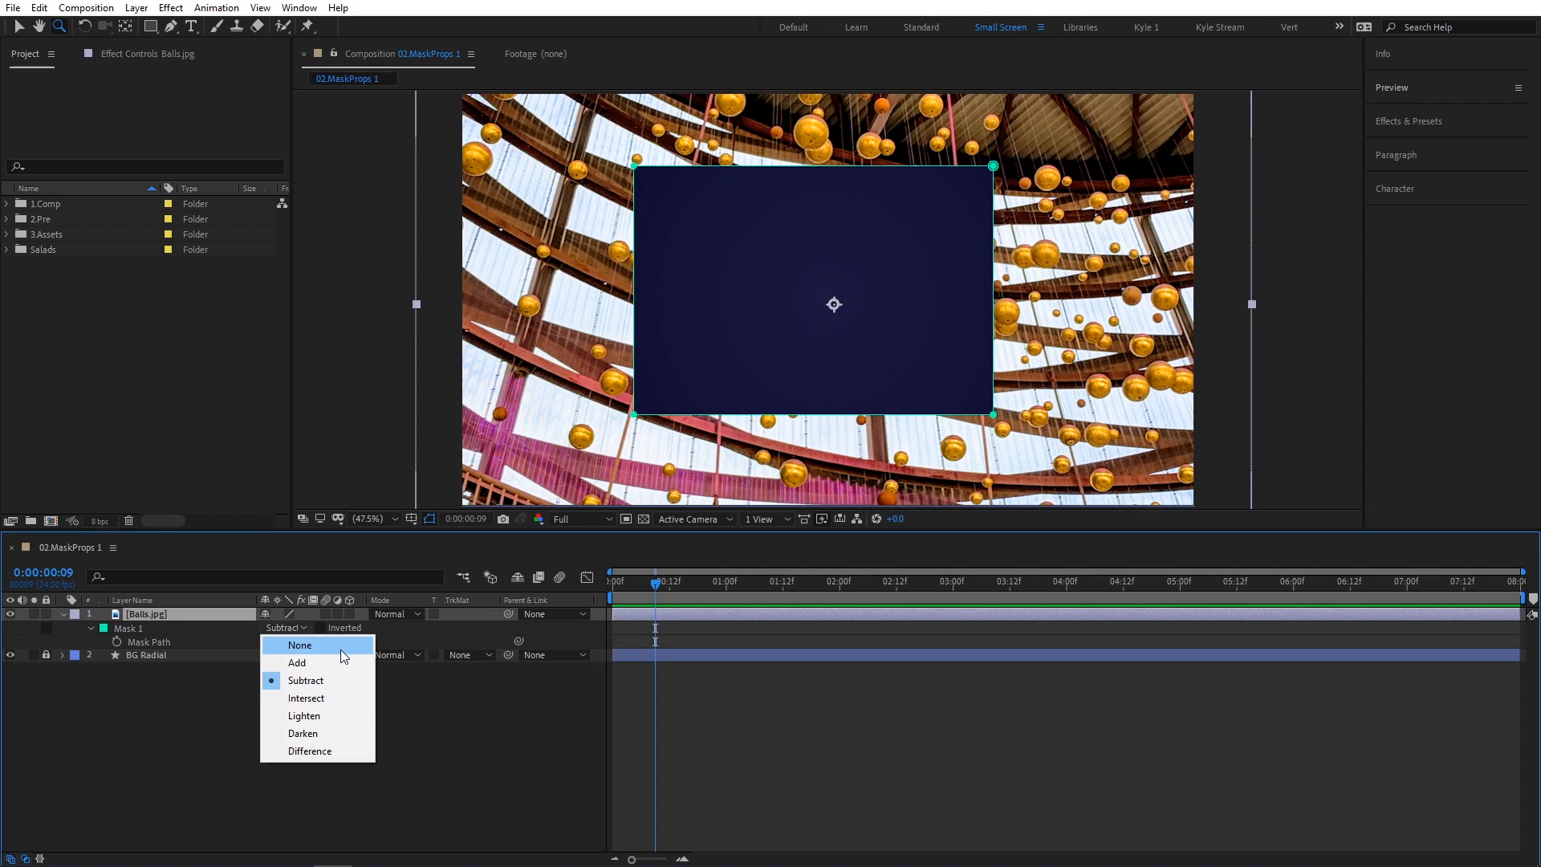
pyautogui.click(340, 648)
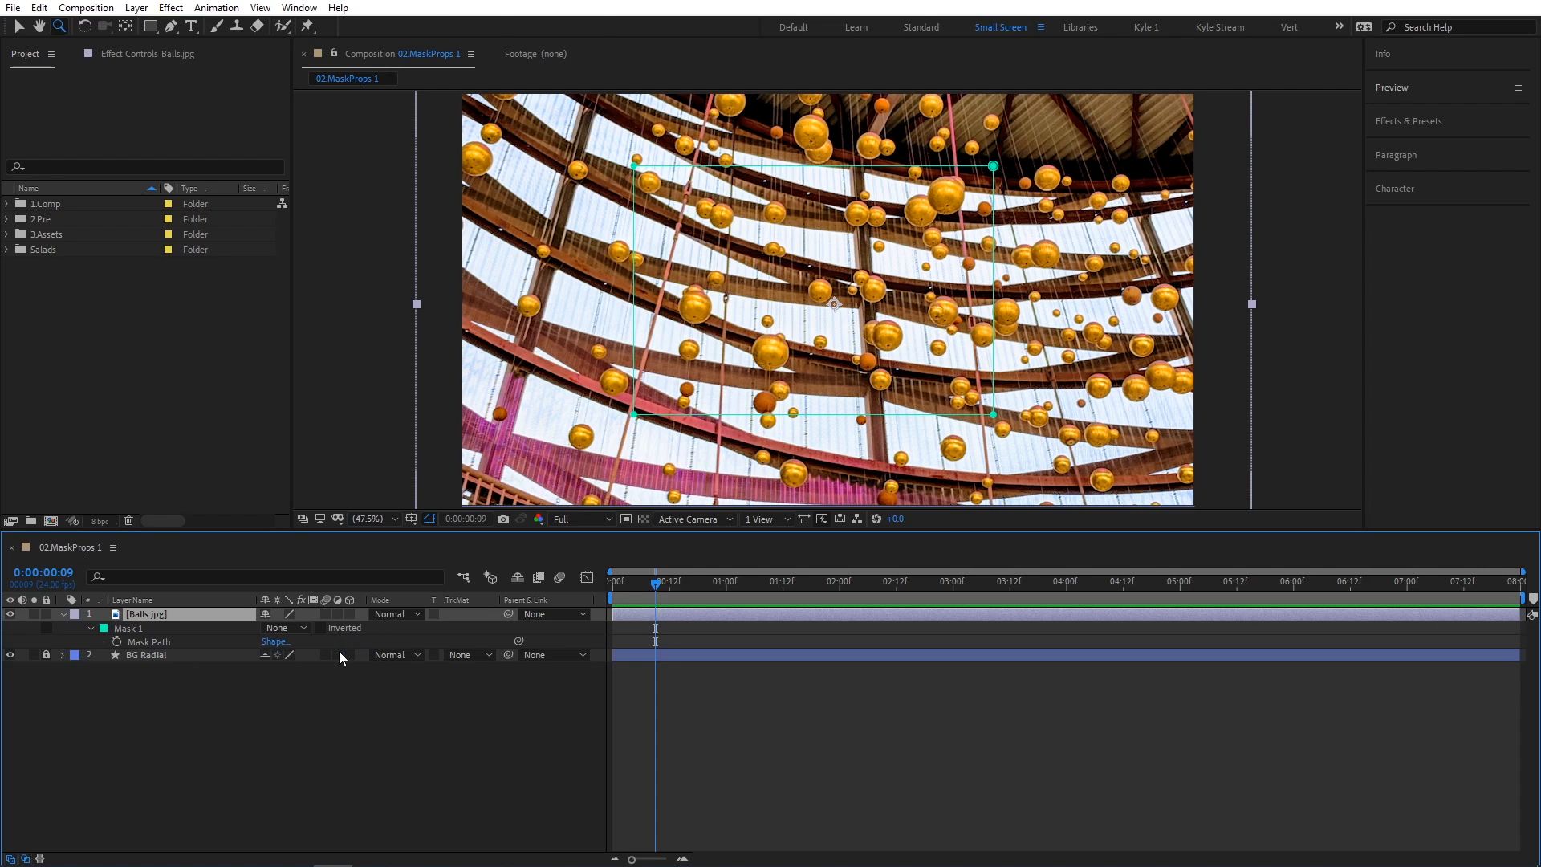
pyautogui.click(308, 629)
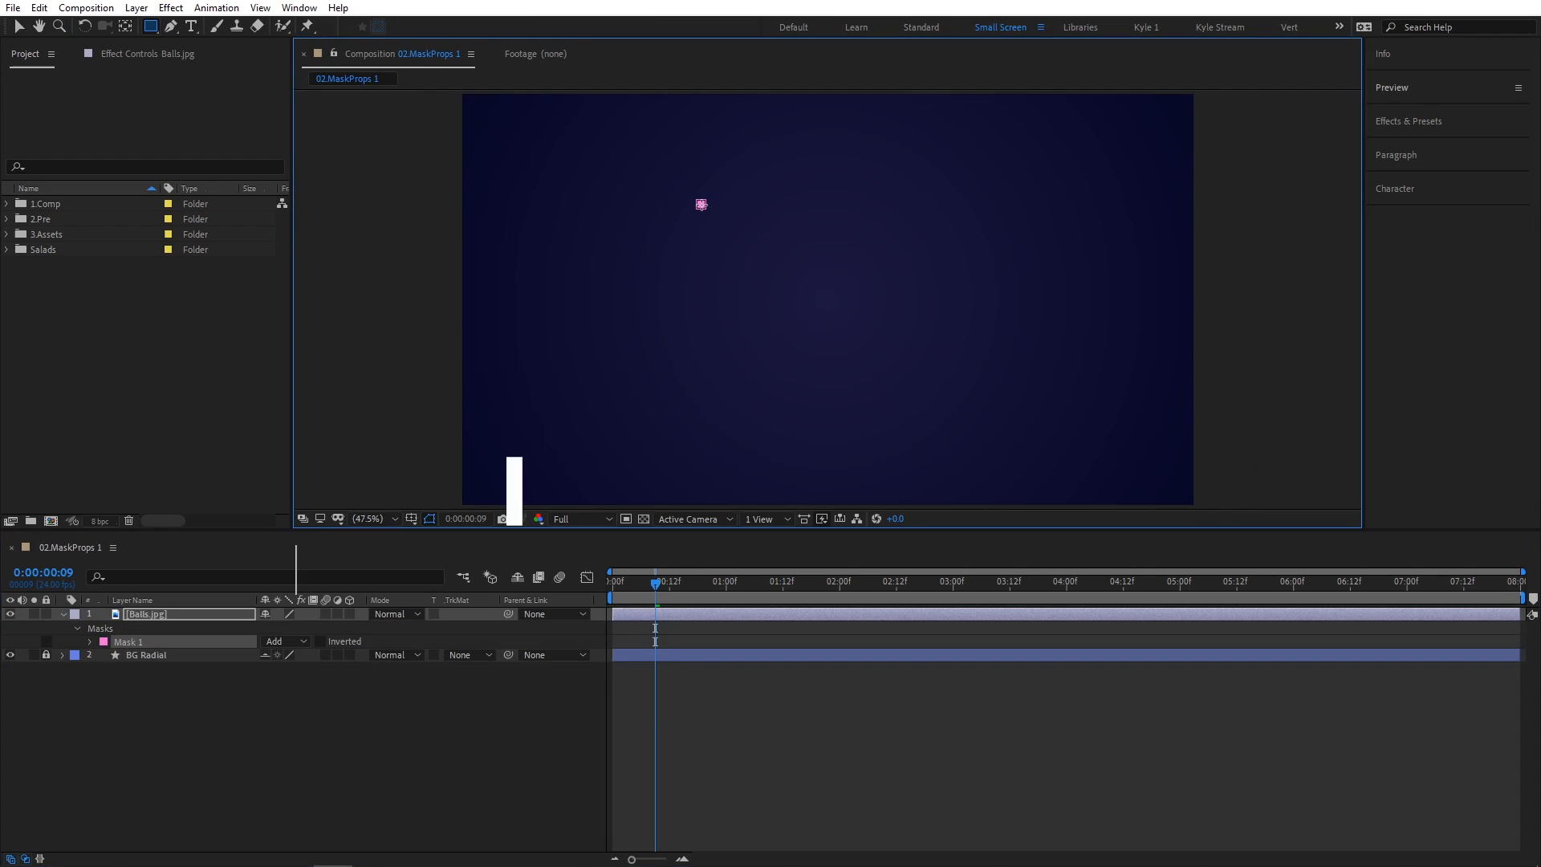
# Draw a rectangular mask on the Balls.jpg layer, switching its mode to Subtract and back to Add
pyautogui.moveTo(701, 204); pyautogui.dragTo(981, 385)
pyautogui.press('s')
pyautogui.press('a')
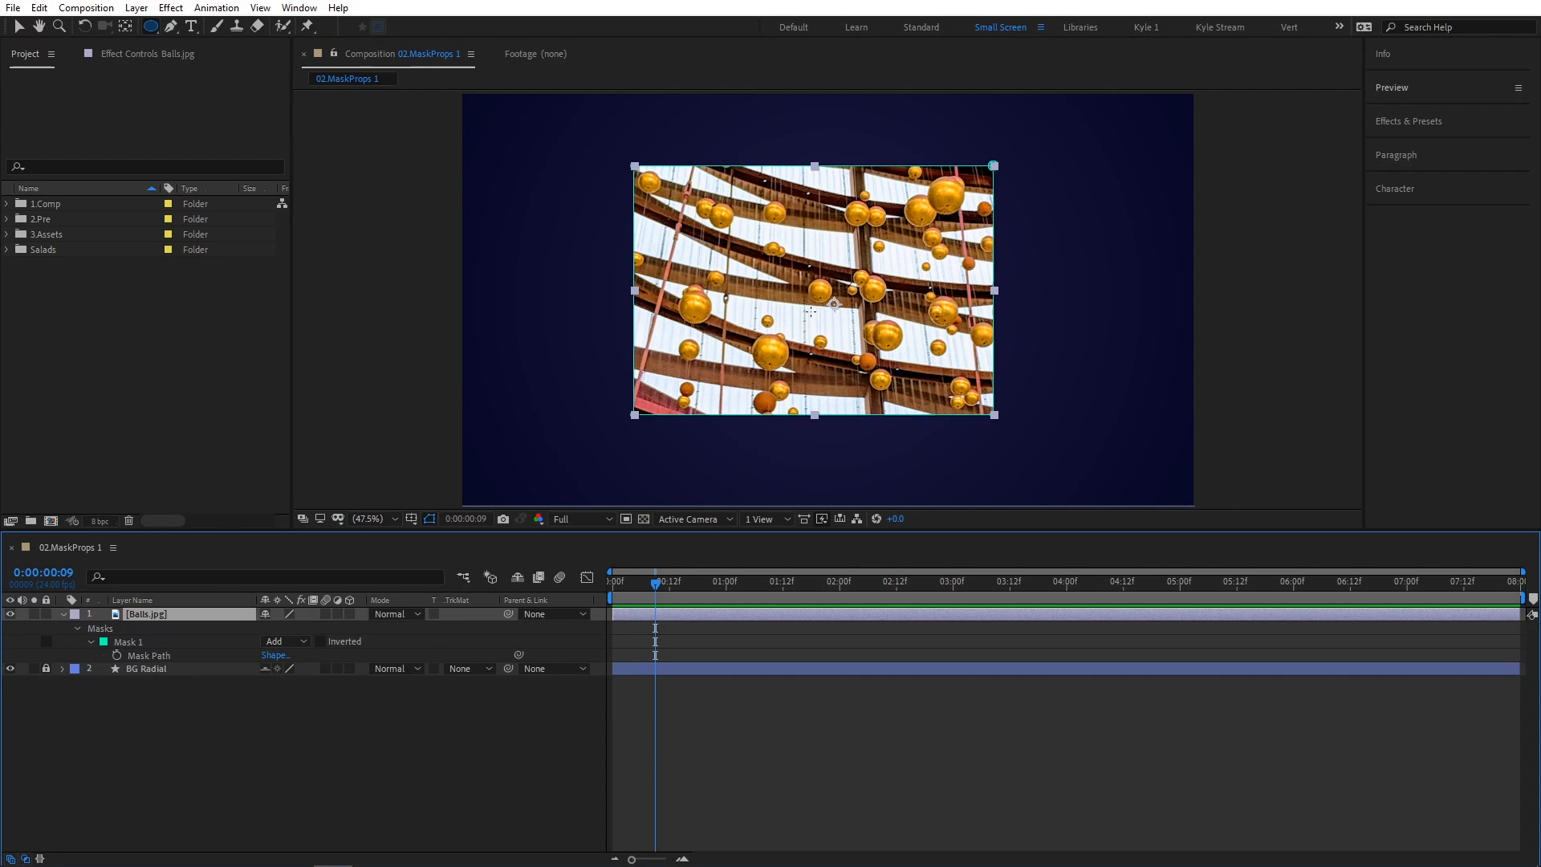
# Draw an elliptical second mask overlapping the rectangle's lower right corner on the Balls.jpg layer, and set its mode to Subtract
pyautogui.moveTo(864, 297); pyautogui.dragTo(1133, 482)
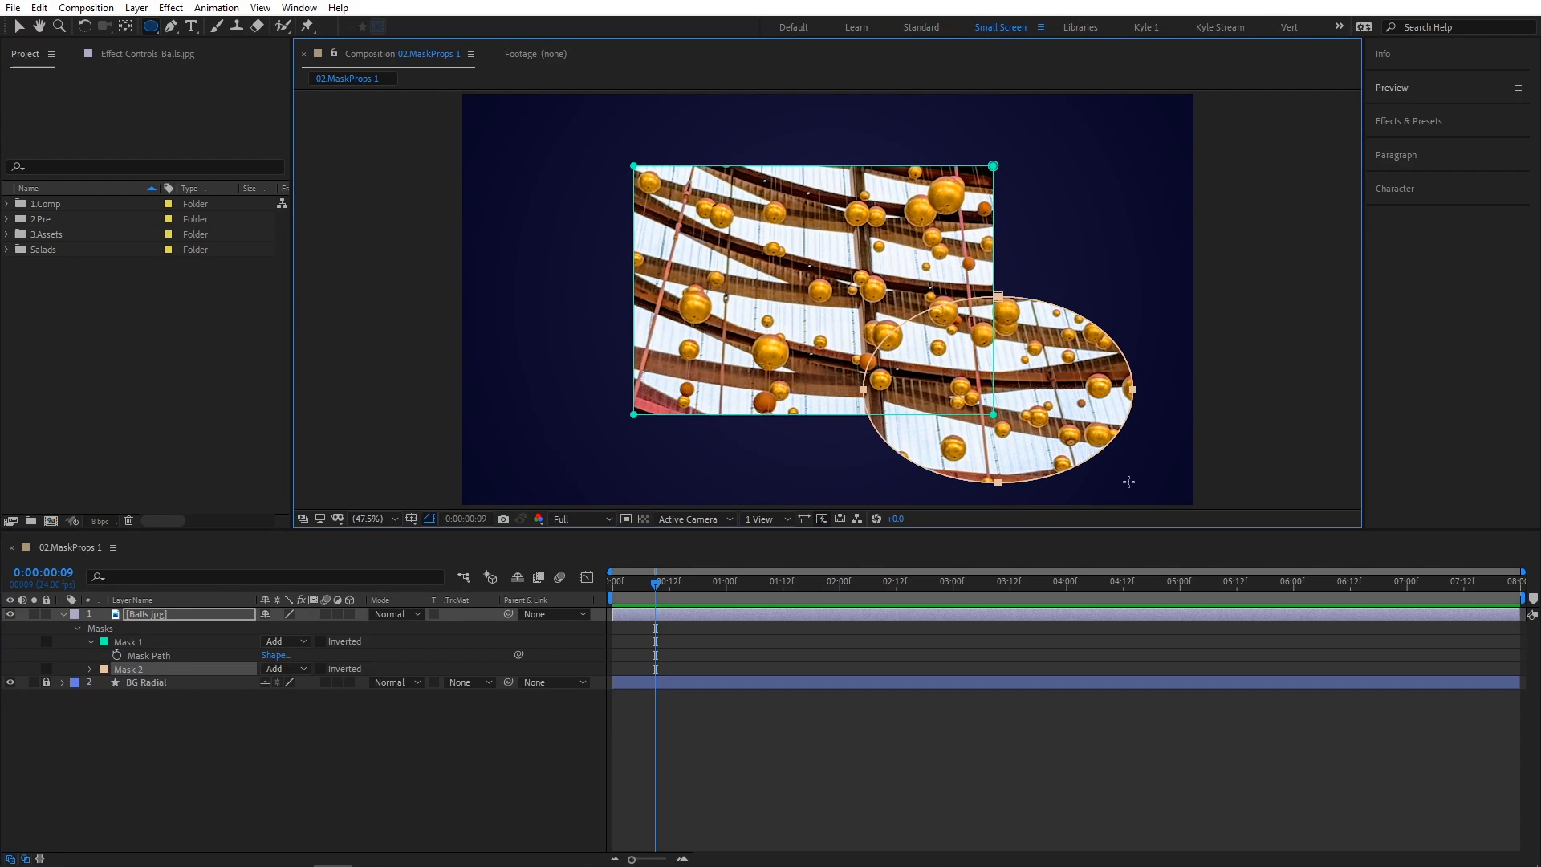
pyautogui.click(302, 669)
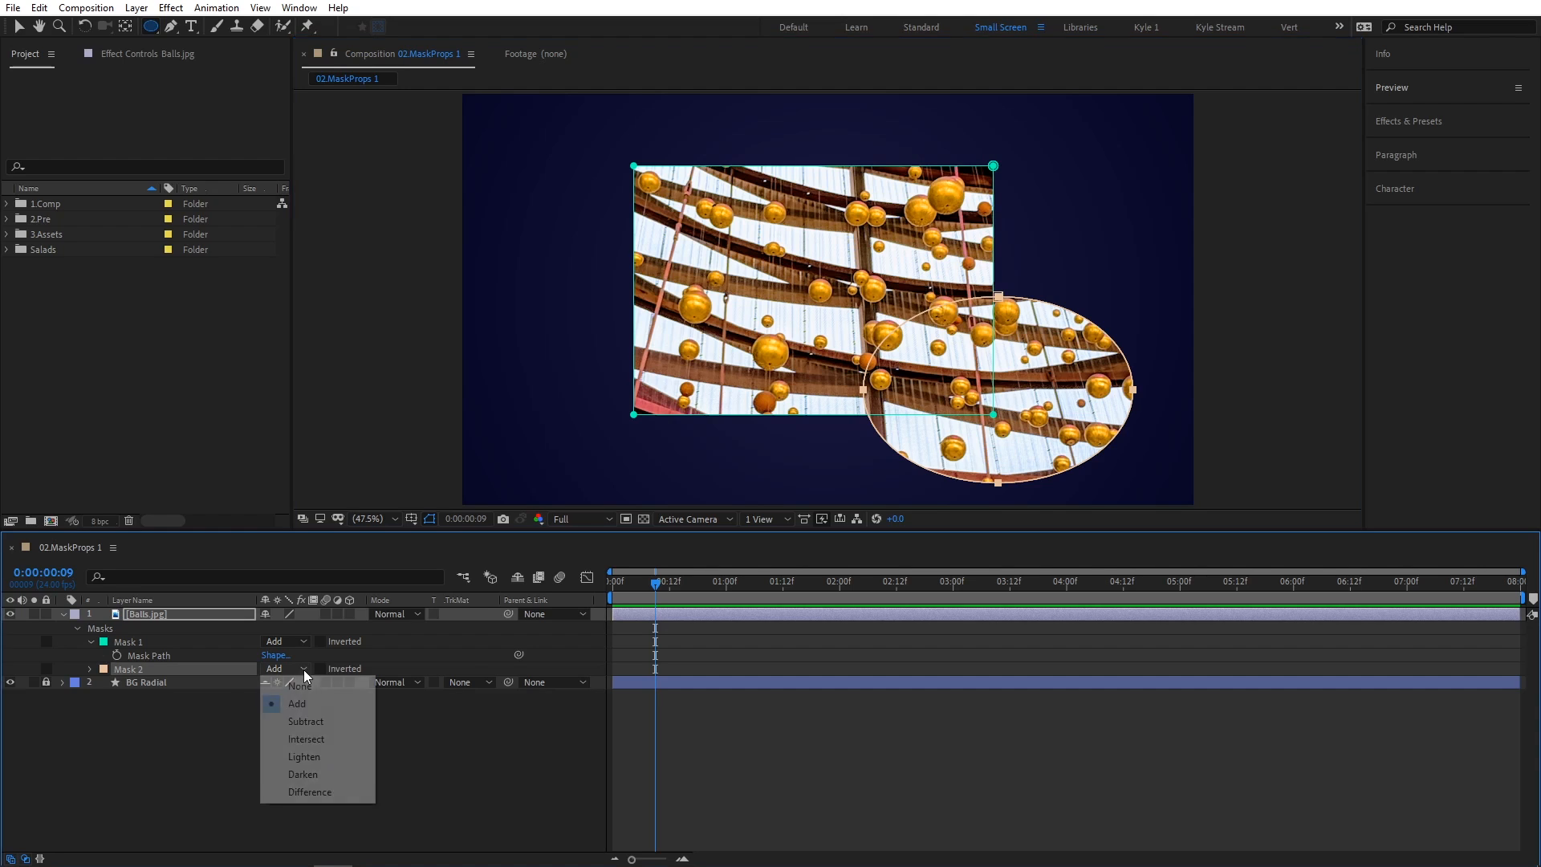
pyautogui.click(337, 721)
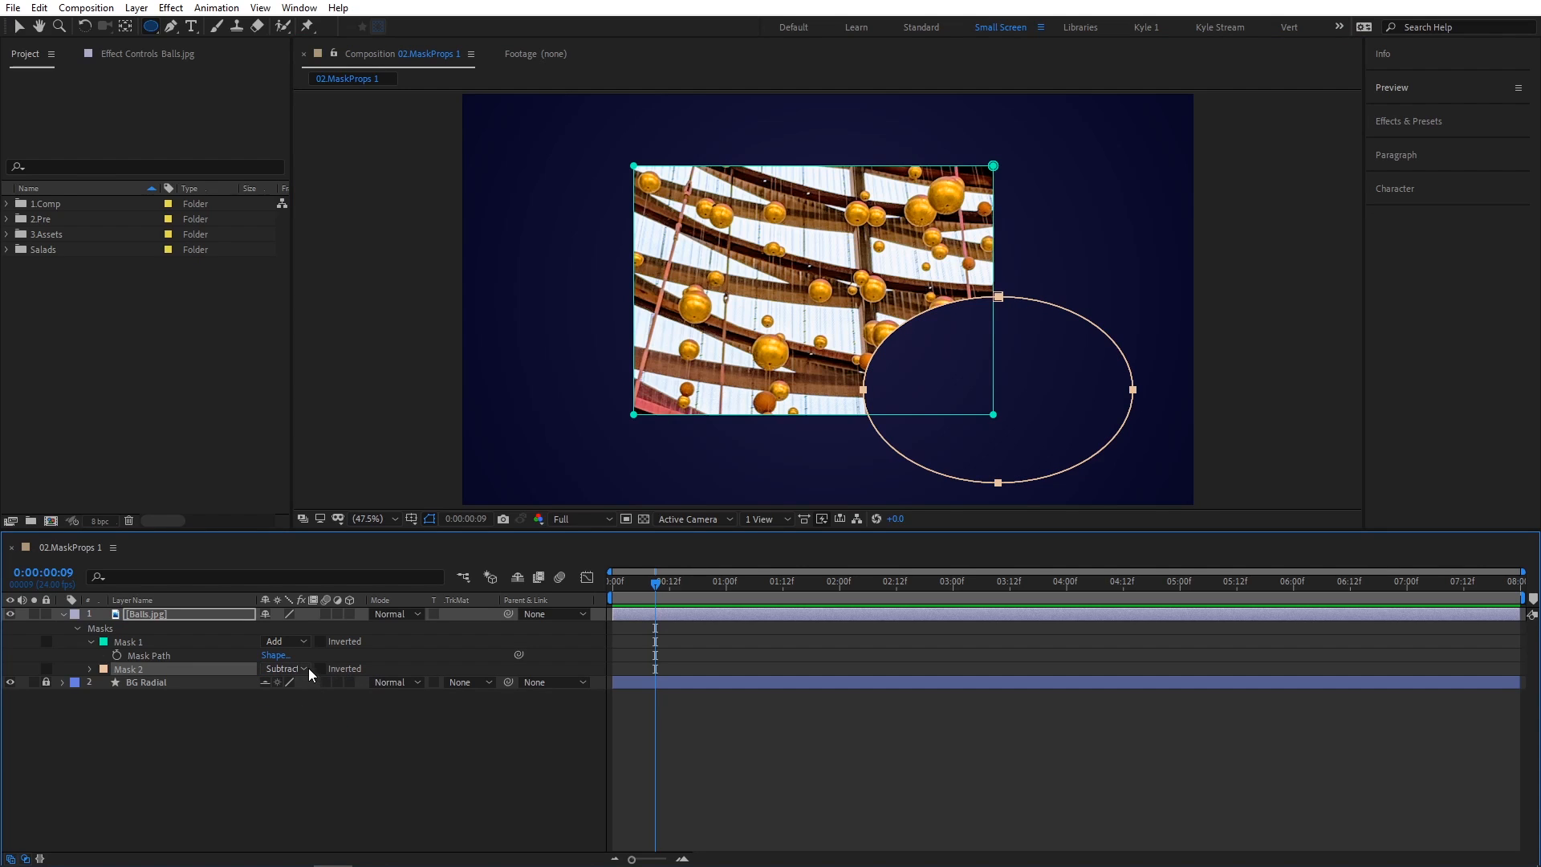
# Switch Mask 2's mode to Intersect and back to Subtract on the Balls.jpg layer
pyautogui.click(305, 668)
pyautogui.click(341, 738)
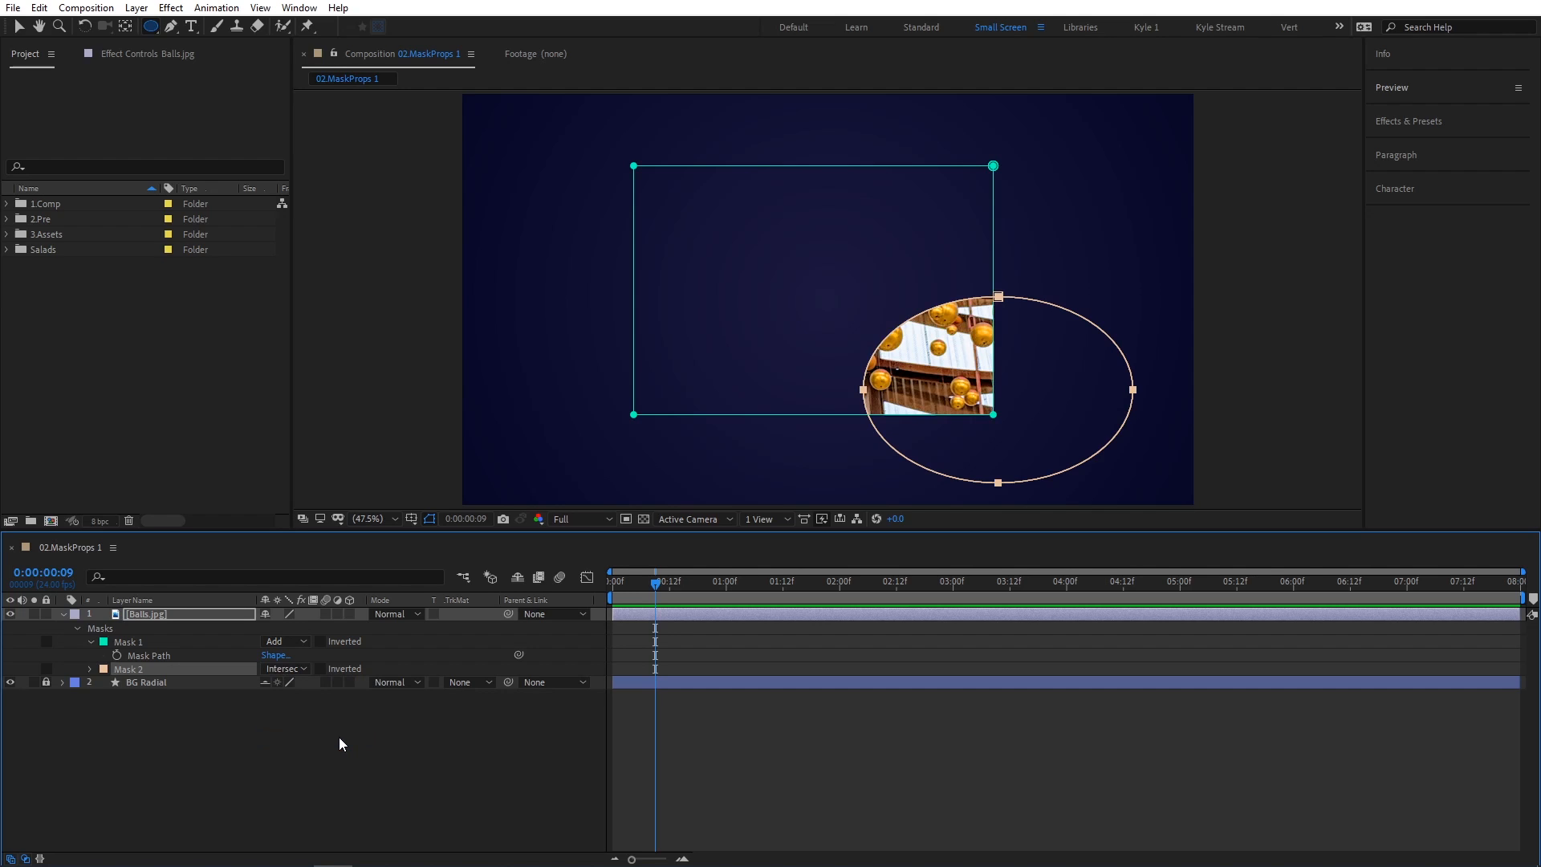
pyautogui.click(302, 669)
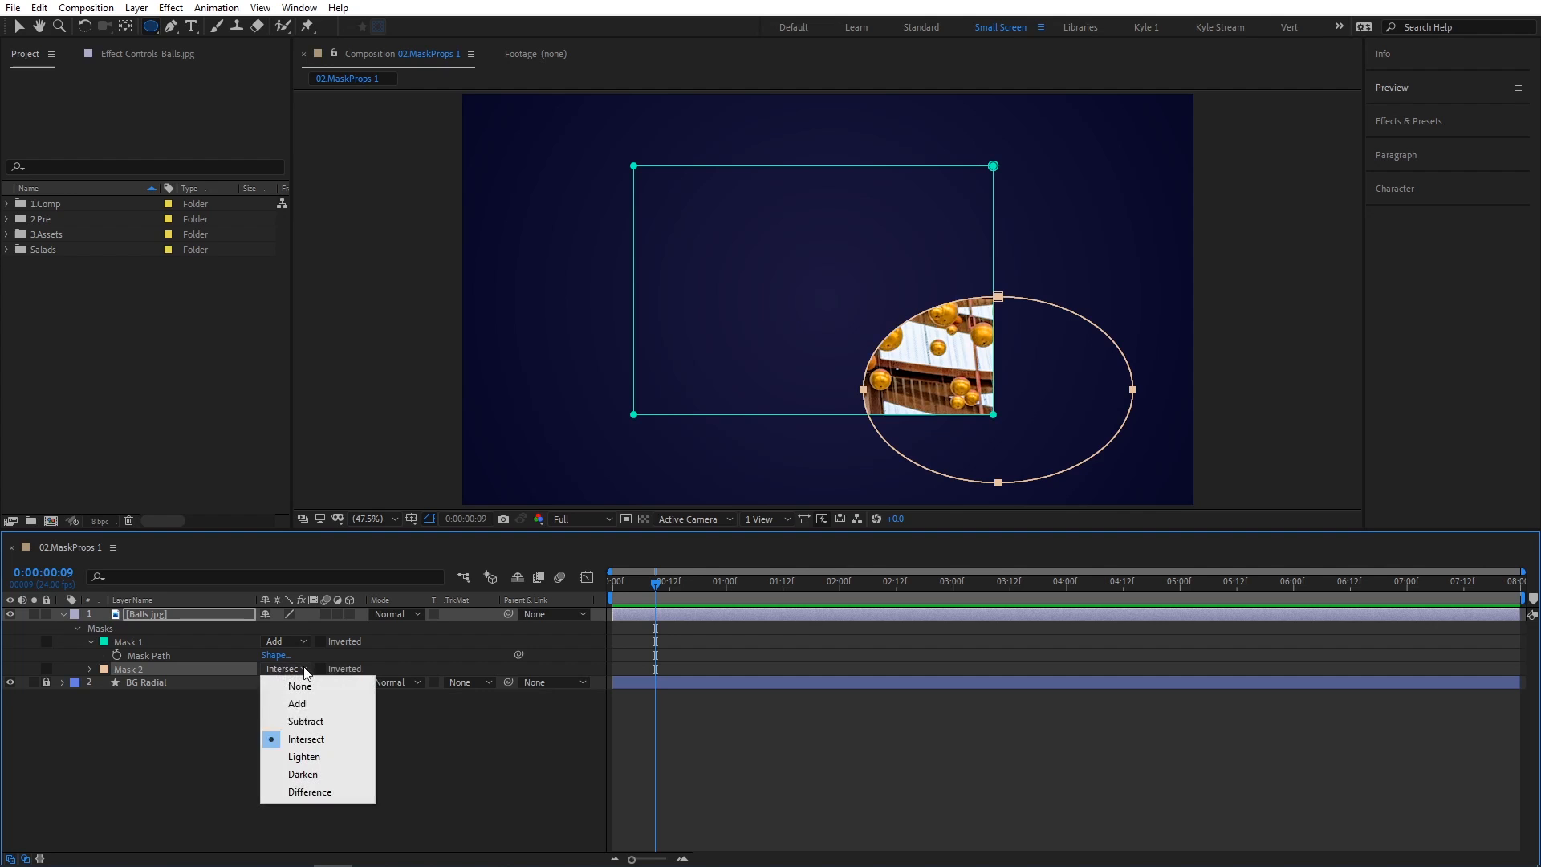
pyautogui.click(326, 721)
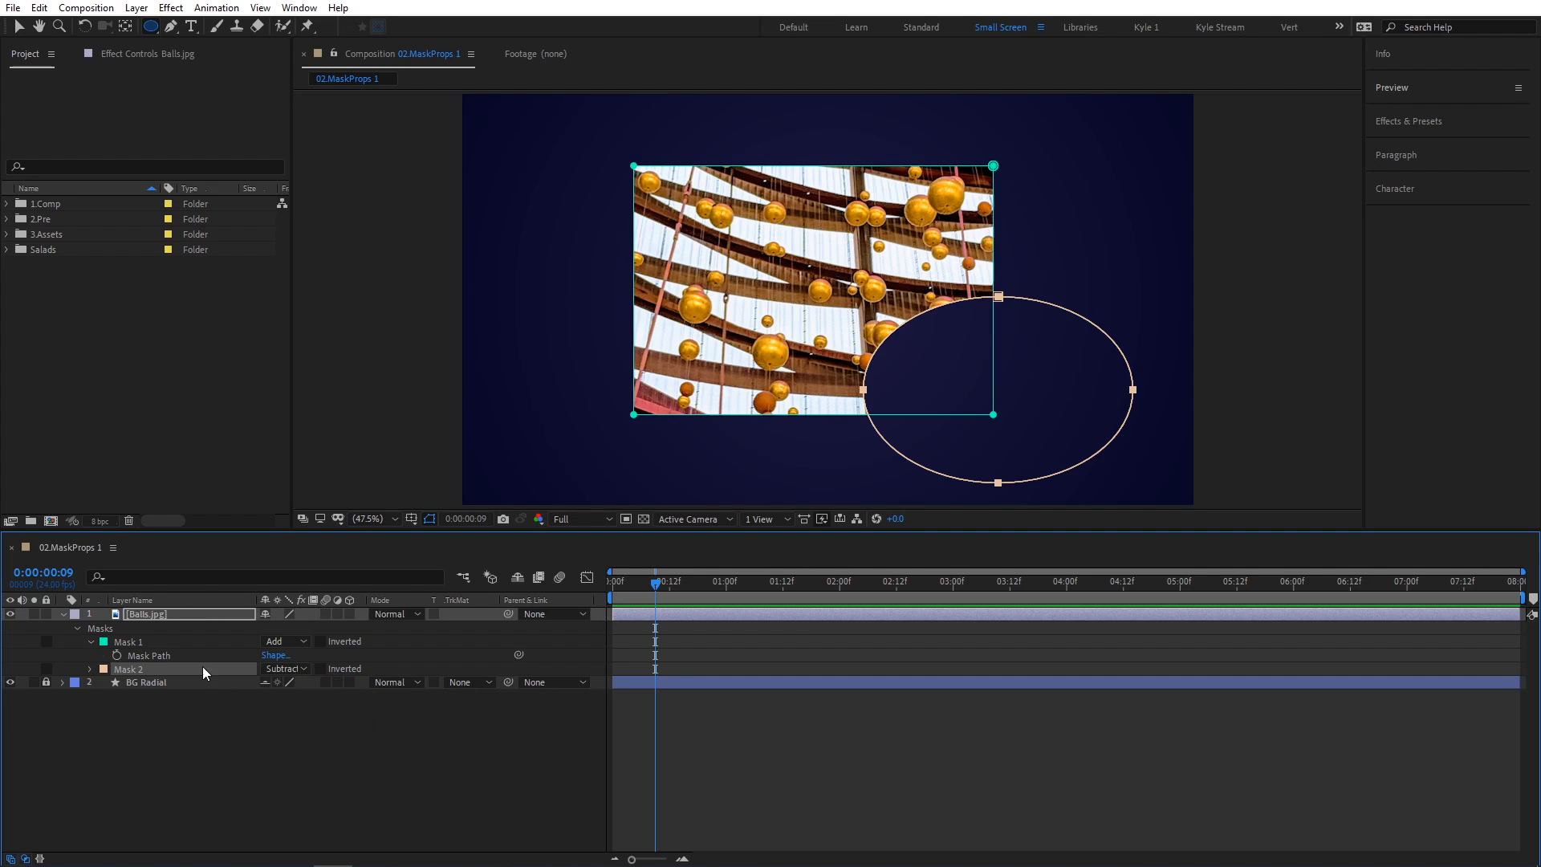
# Move Mask 2 above Mask 1 in the mask order and rename it "Ellipse Cutaway"
pyautogui.moveTo(149, 668); pyautogui.dragTo(151, 637)
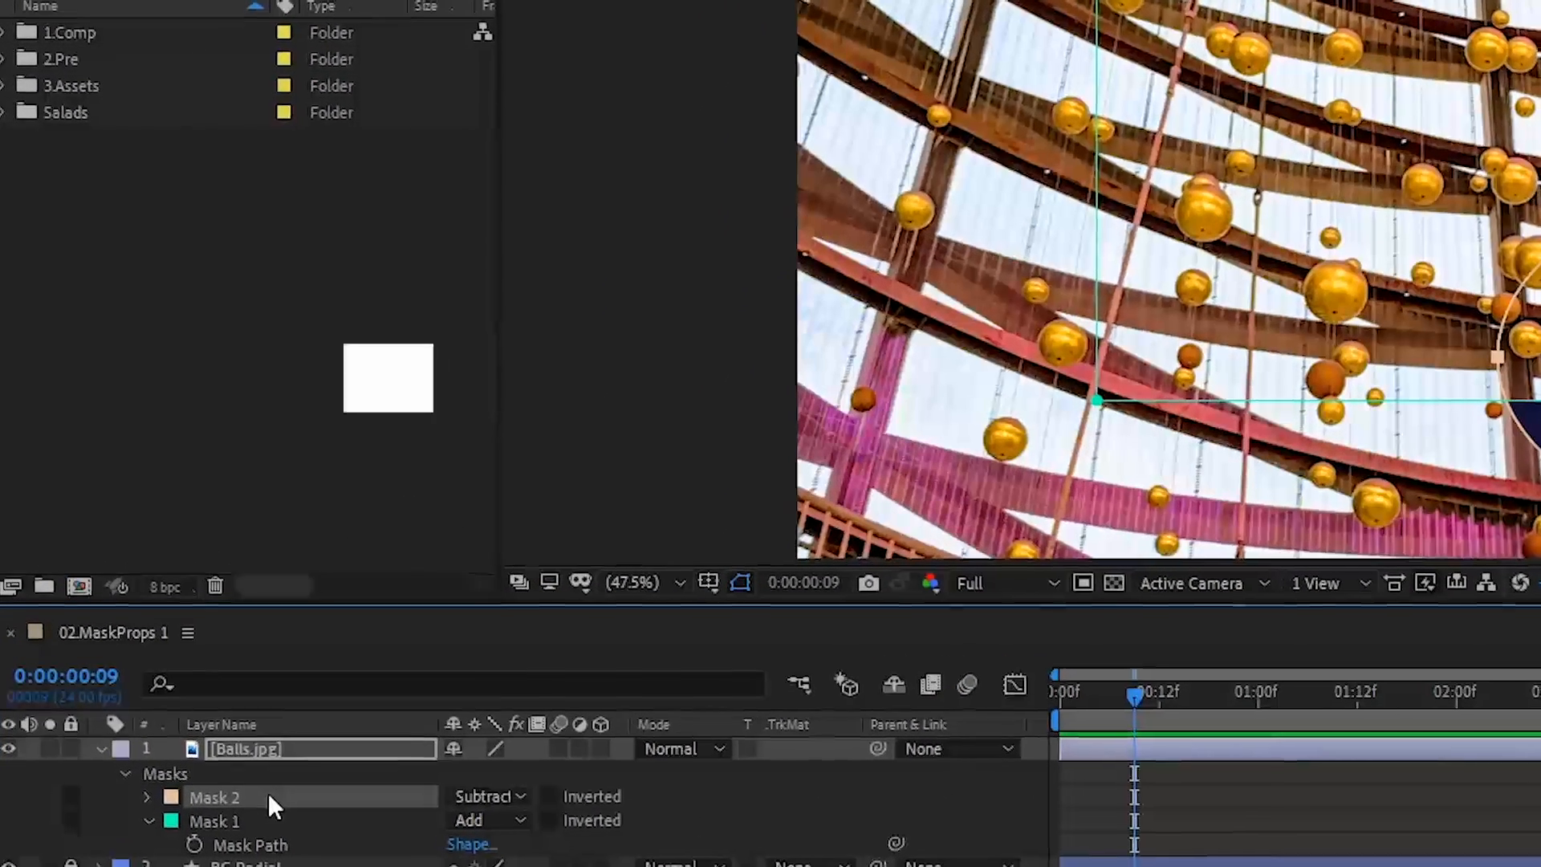
pyautogui.press('Return')
pyautogui.write('Ellipse Cutaway')
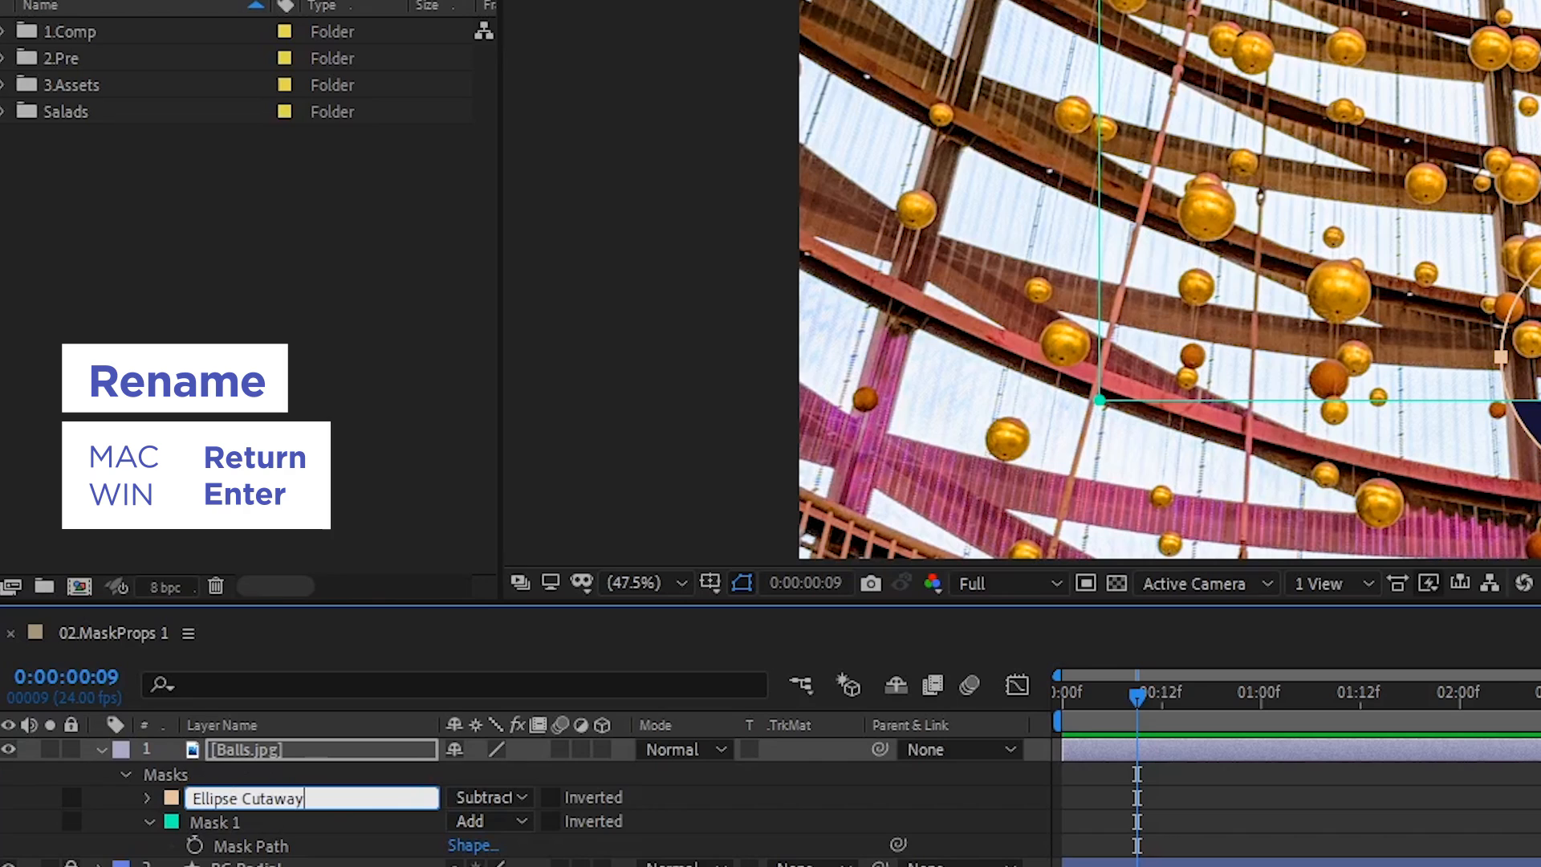
pyautogui.press('Return')
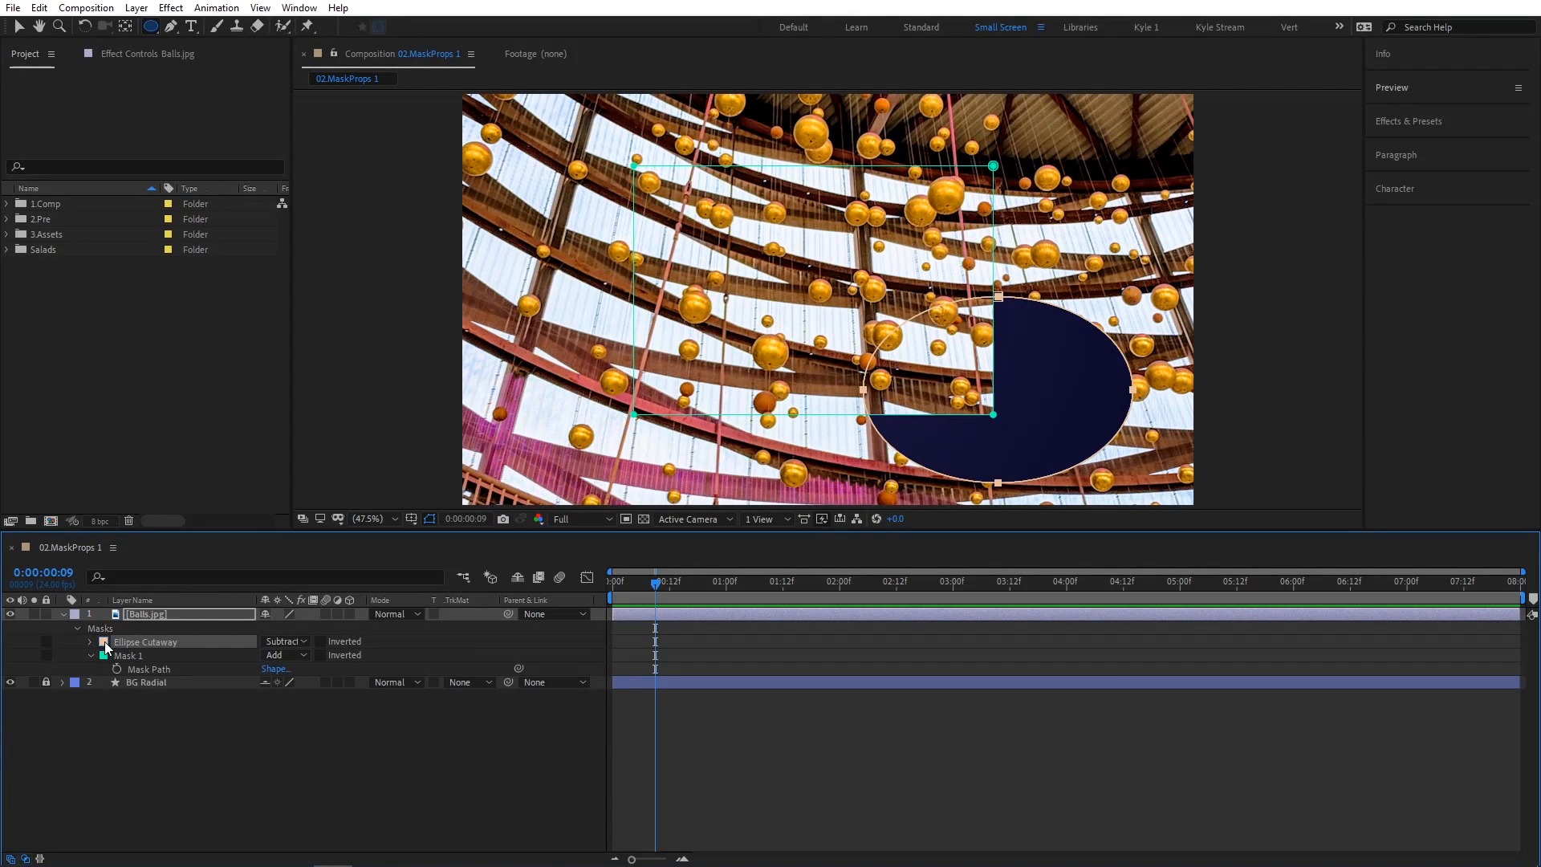
# Change the outline color of the Ellipse Cutaway mask to magenta
pyautogui.click(104, 641)
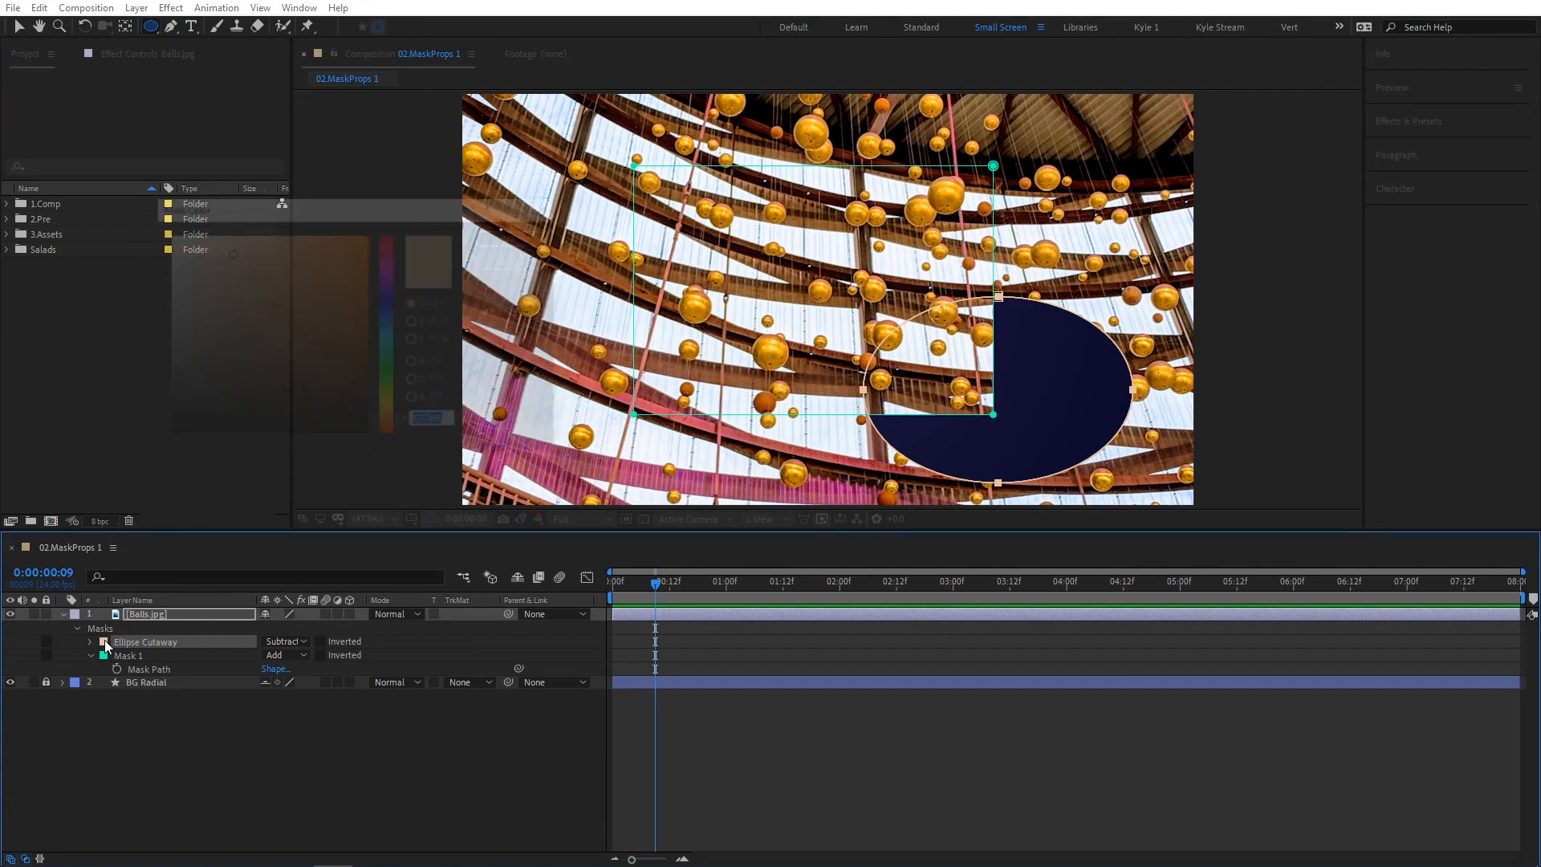
pyautogui.moveTo(392, 353); pyautogui.dragTo(399, 262)
pyautogui.click(516, 235)
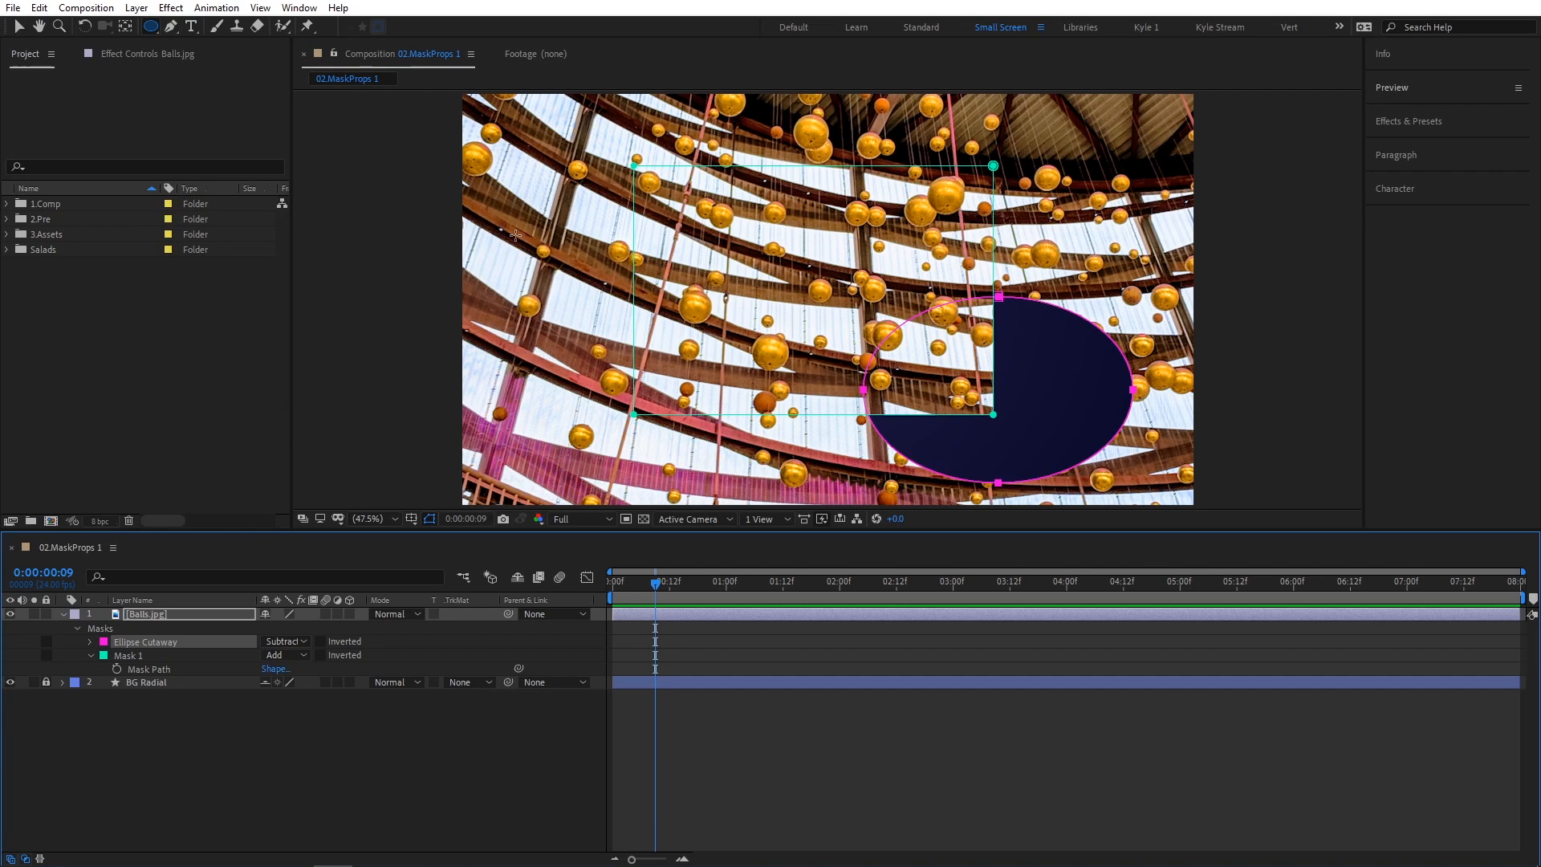
# Delete the Ellipse Cutaway mask and reveal all properties of Mask 1
pyautogui.click(196, 643)
pyautogui.press('Delete')
pyautogui.click(91, 642)
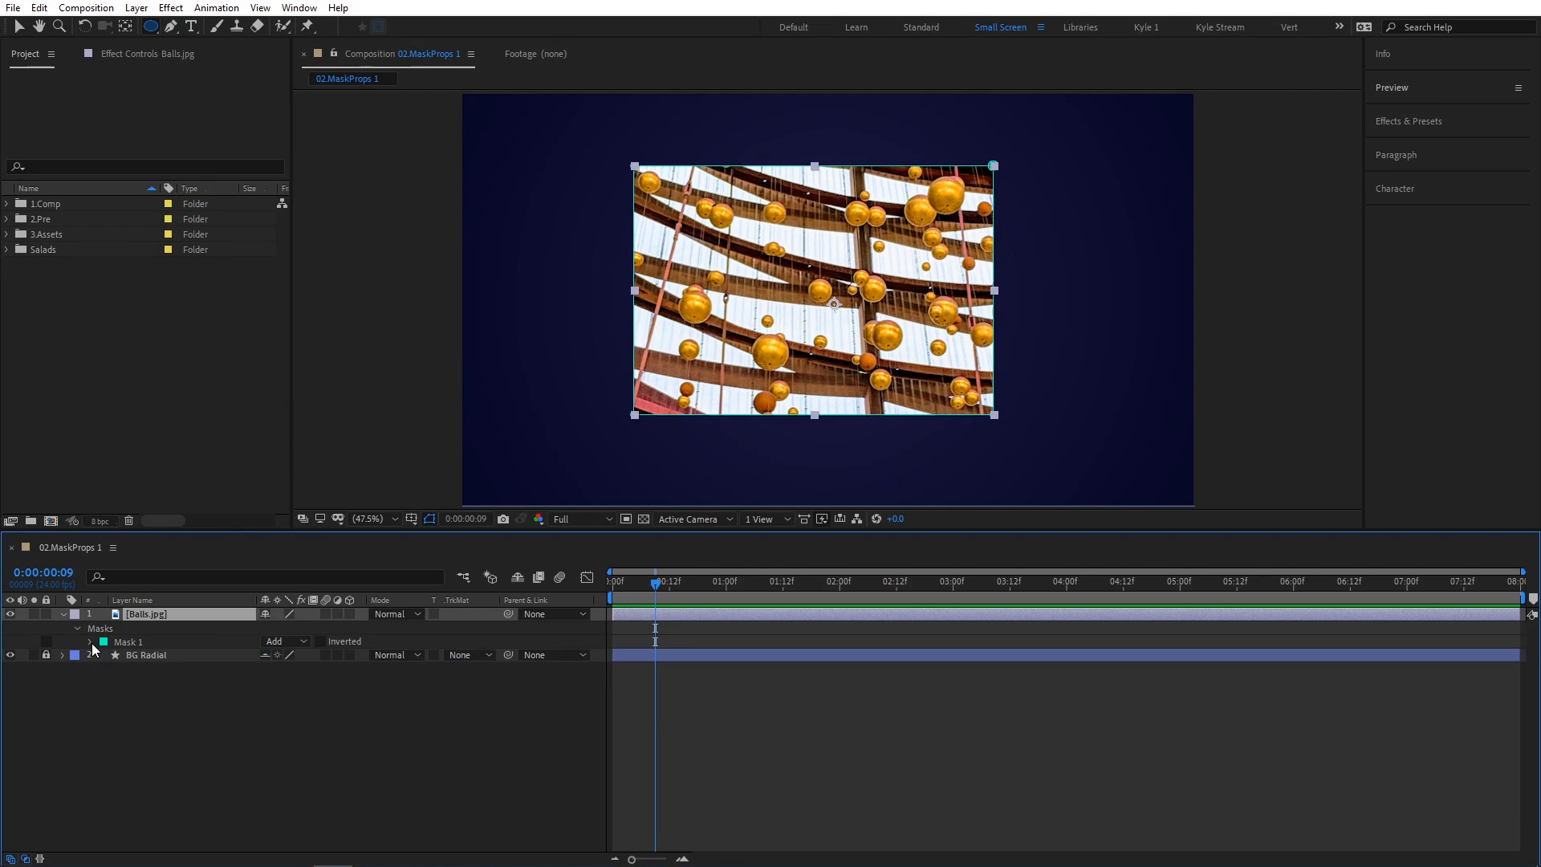
pyautogui.click(92, 642)
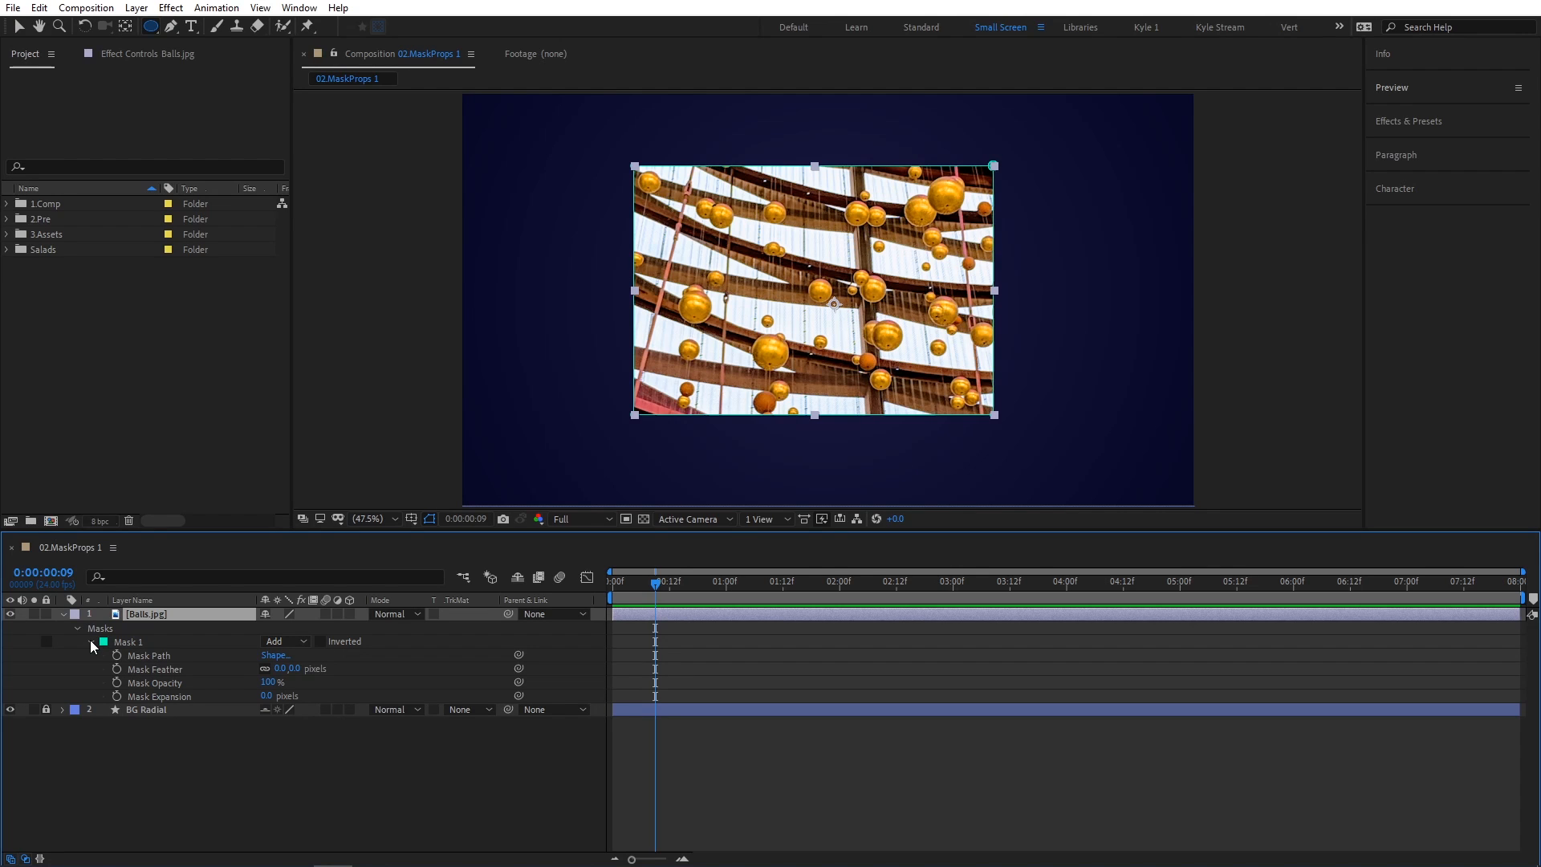
# Try a very strong feather on Mask 1 and set its Mask Feather to 100 pixels
pyautogui.moveTo(280, 668); pyautogui.dragTo(892, 656)
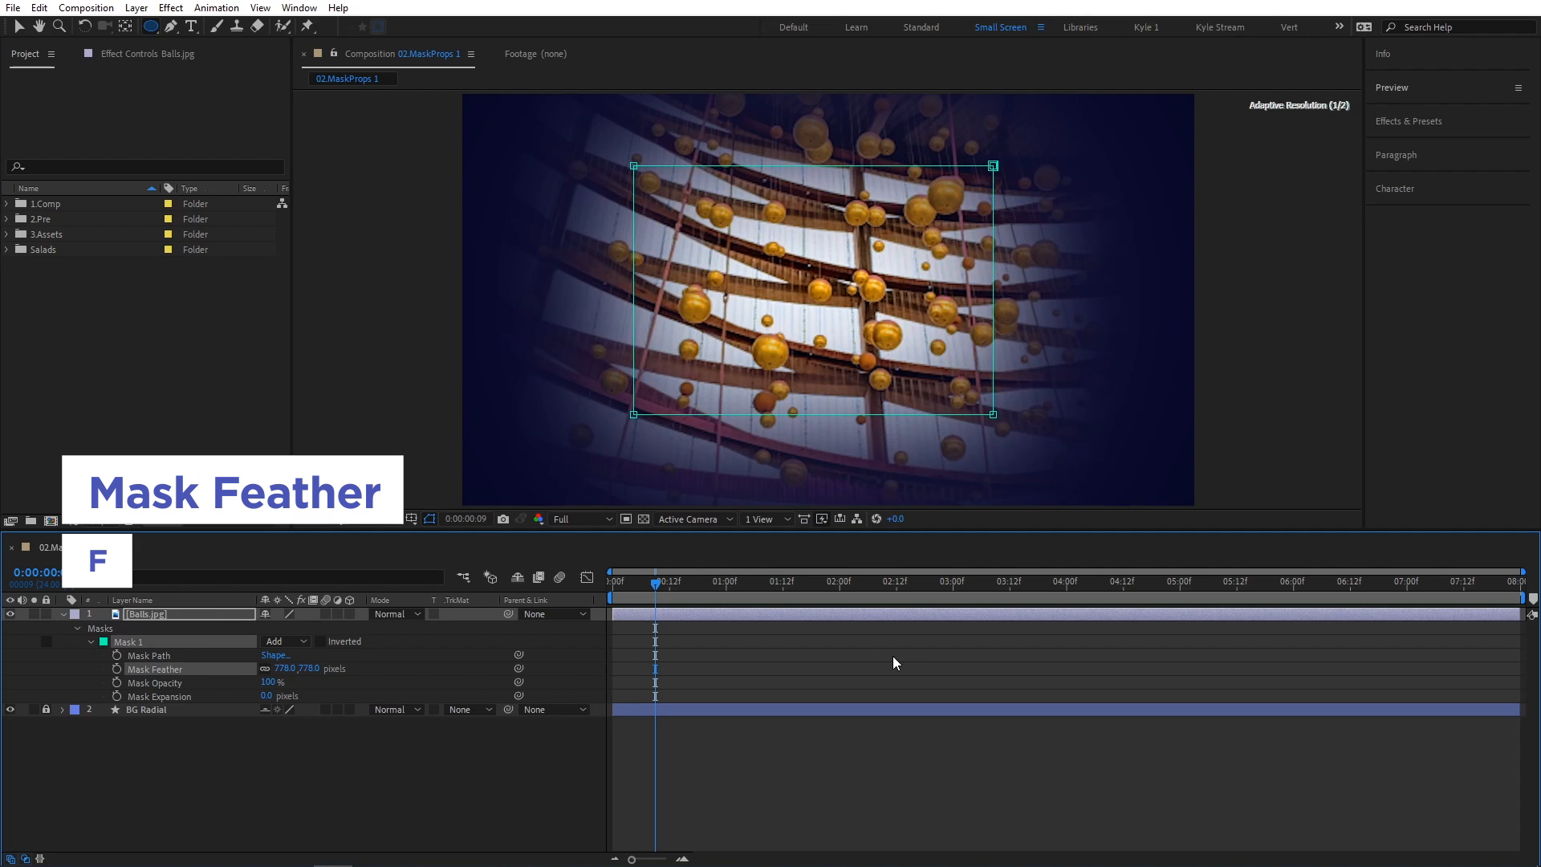
pyautogui.click(307, 666)
pyautogui.write('100')
pyautogui.press('Return')
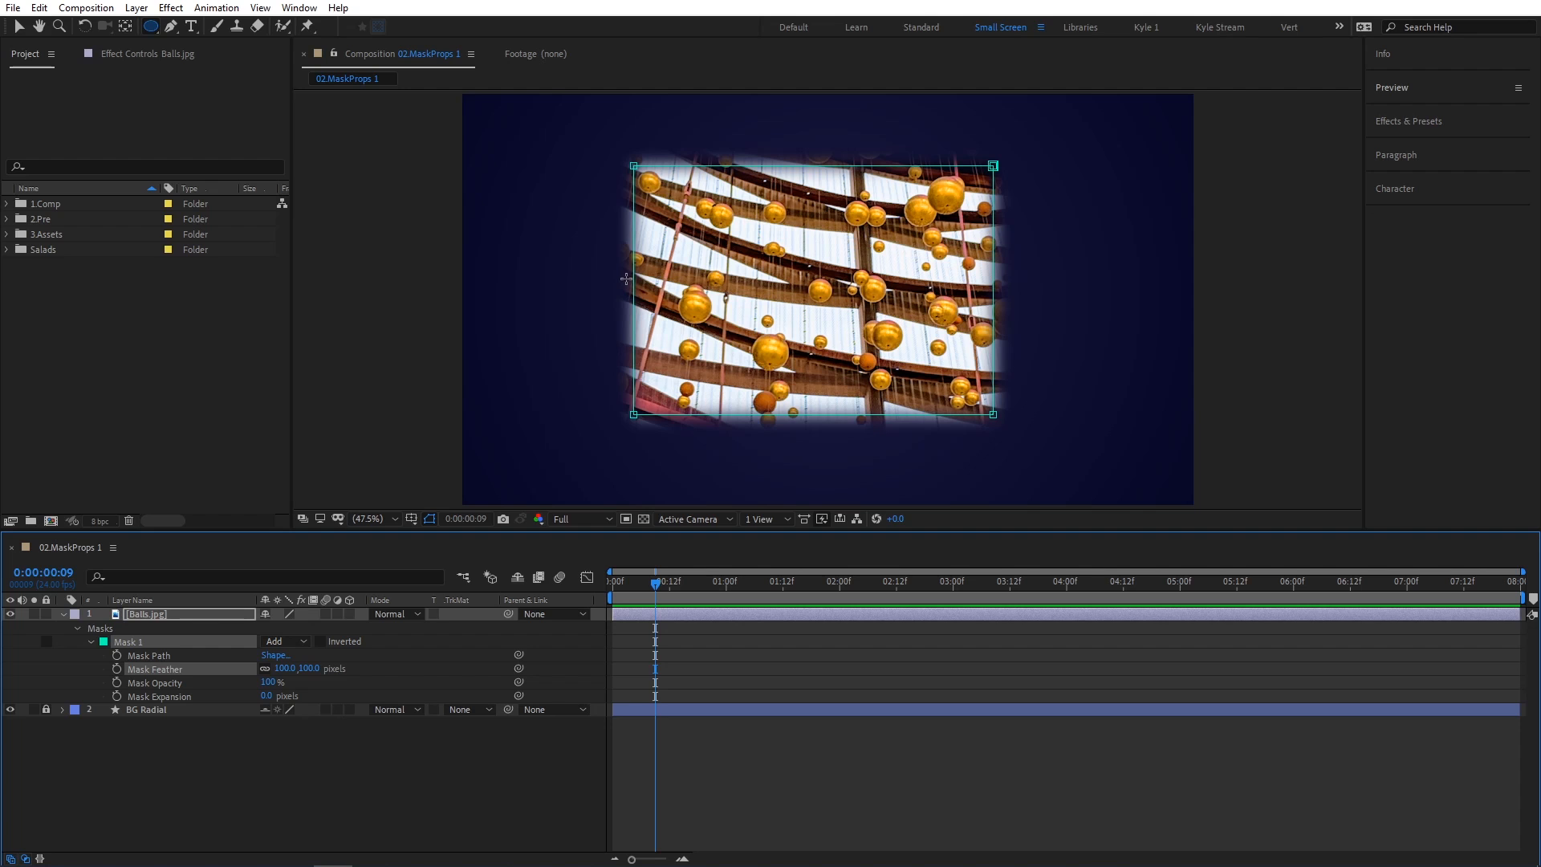
# Reset Mask 1's feather to 0 pixels and lower its Mask Opacity
pyautogui.click(172, 26)
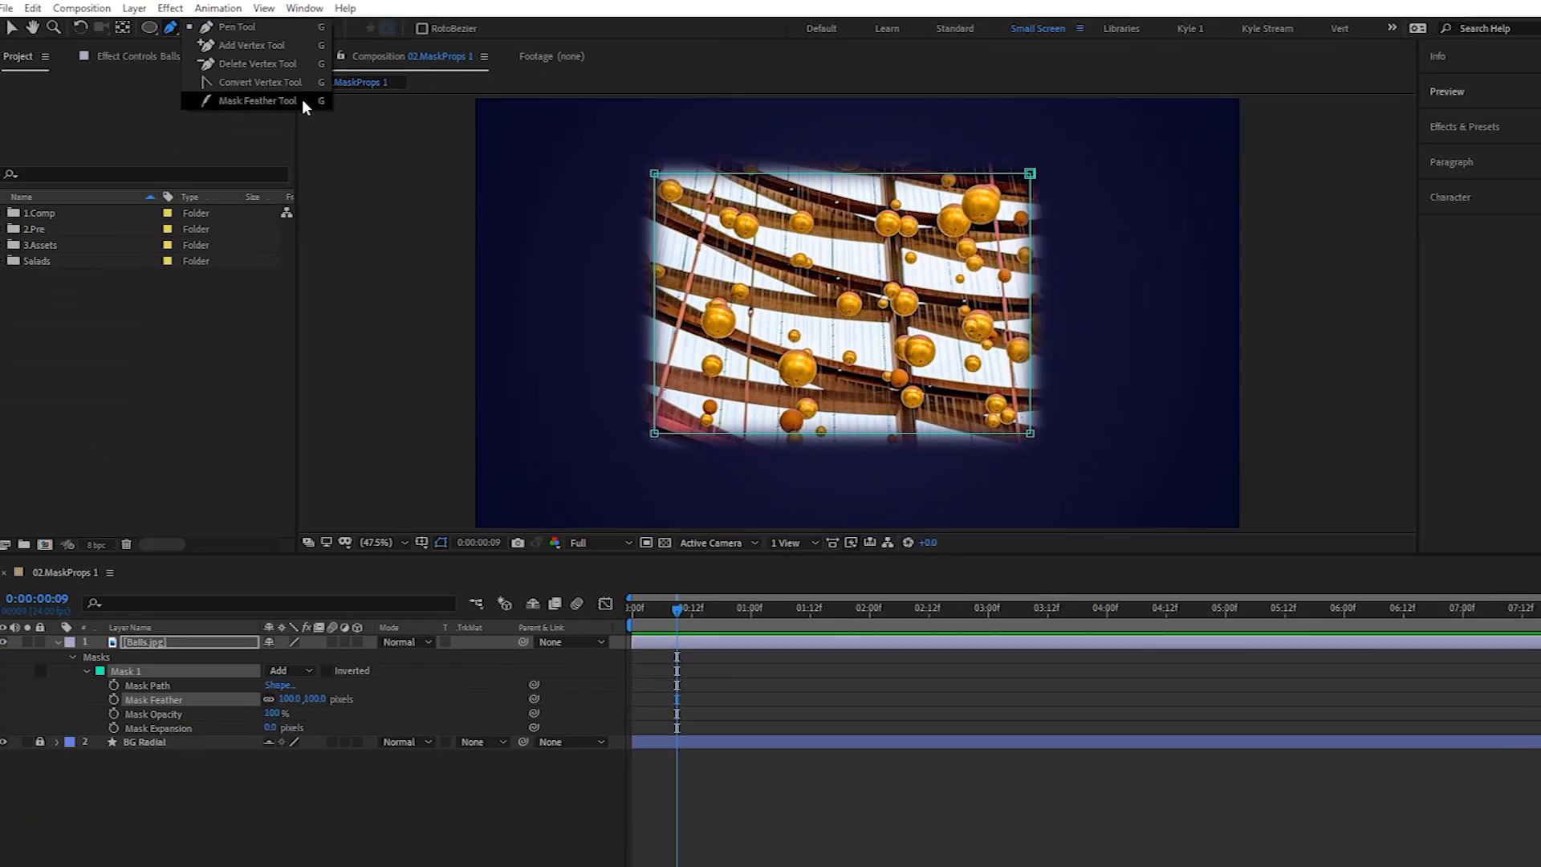
pyautogui.click(472, 241)
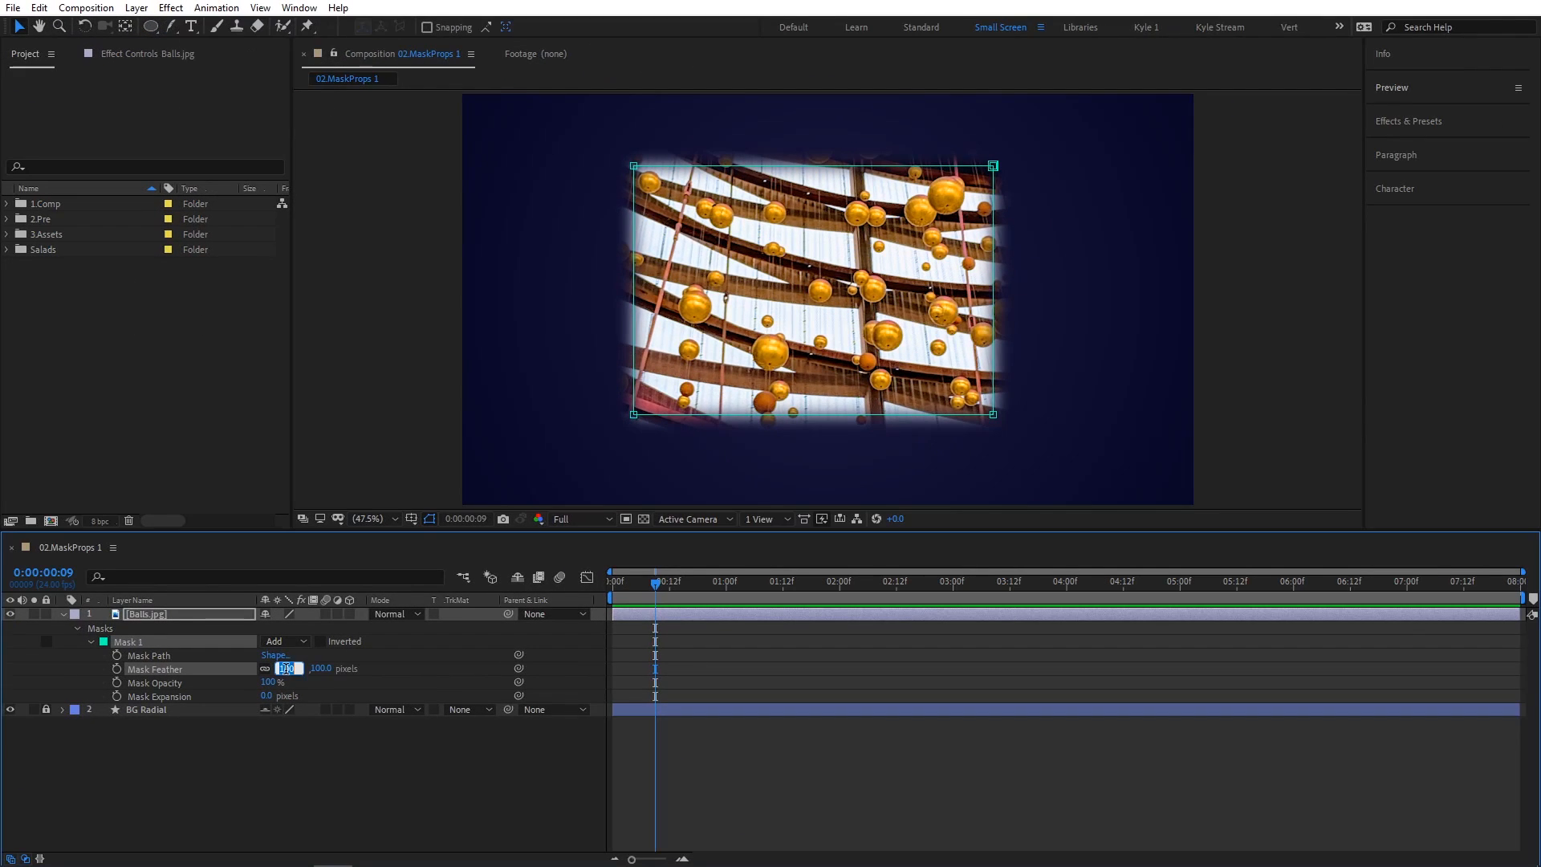
pyautogui.click(269, 682)
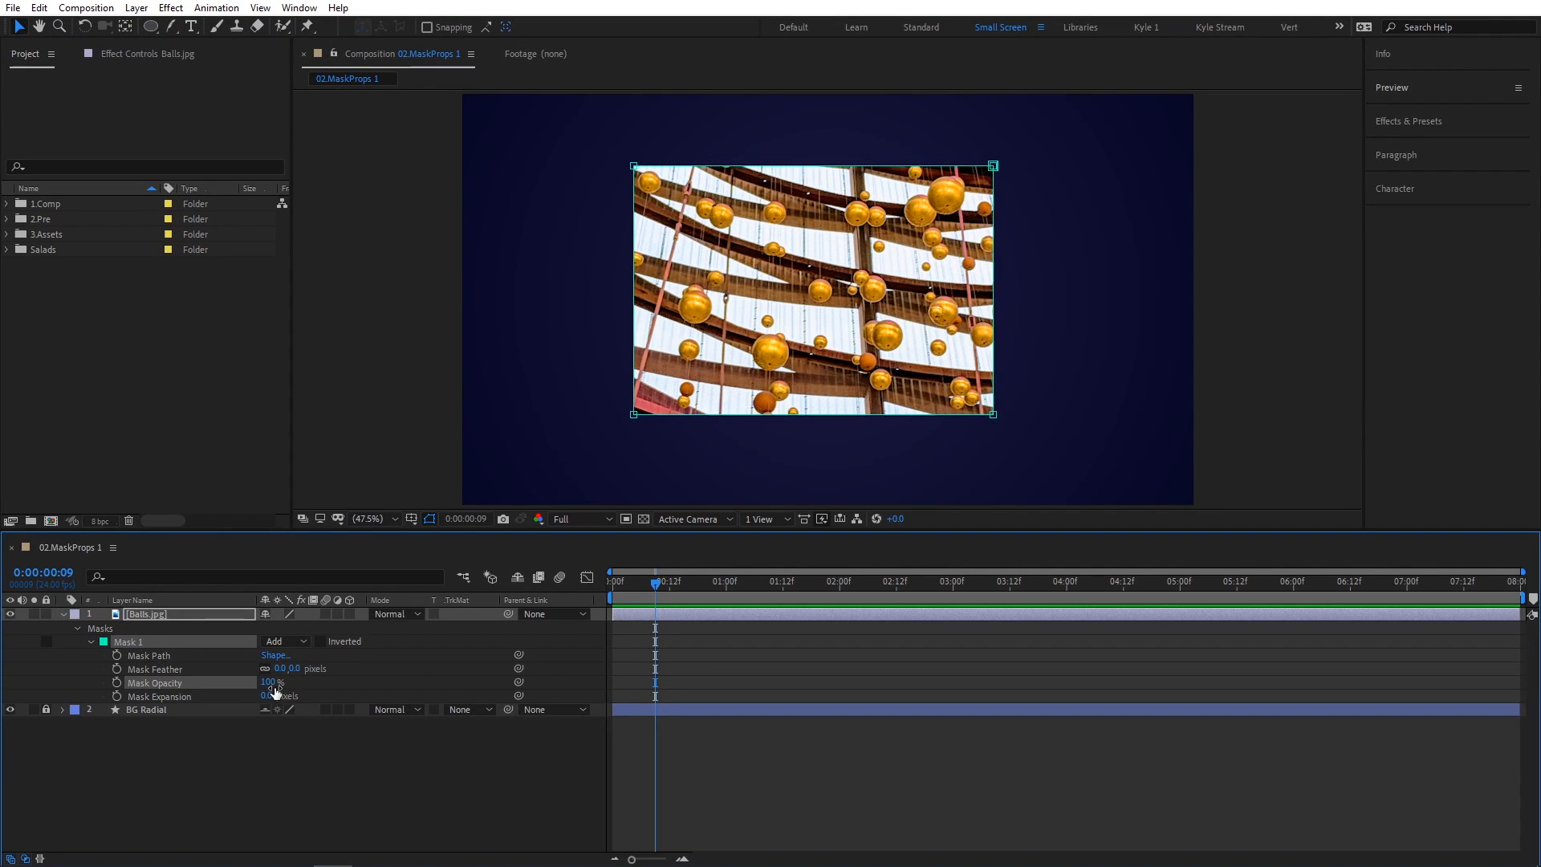
pyautogui.moveTo(268, 684); pyautogui.dragTo(249, 622)
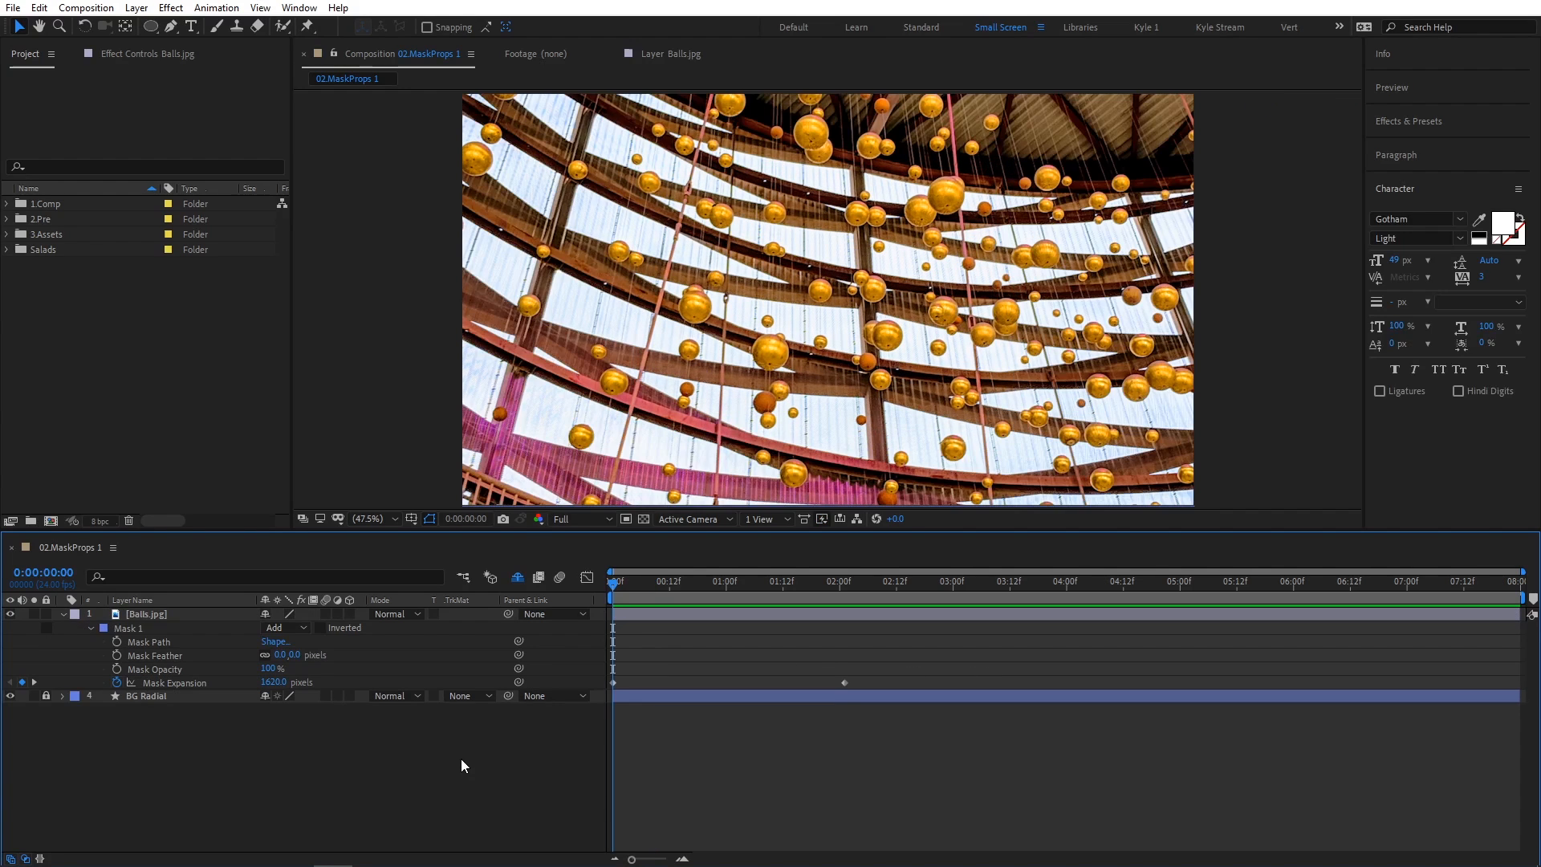
# Preview the keyframed Mask Expansion animation on the Balls.jpg layer
pyautogui.press('space')
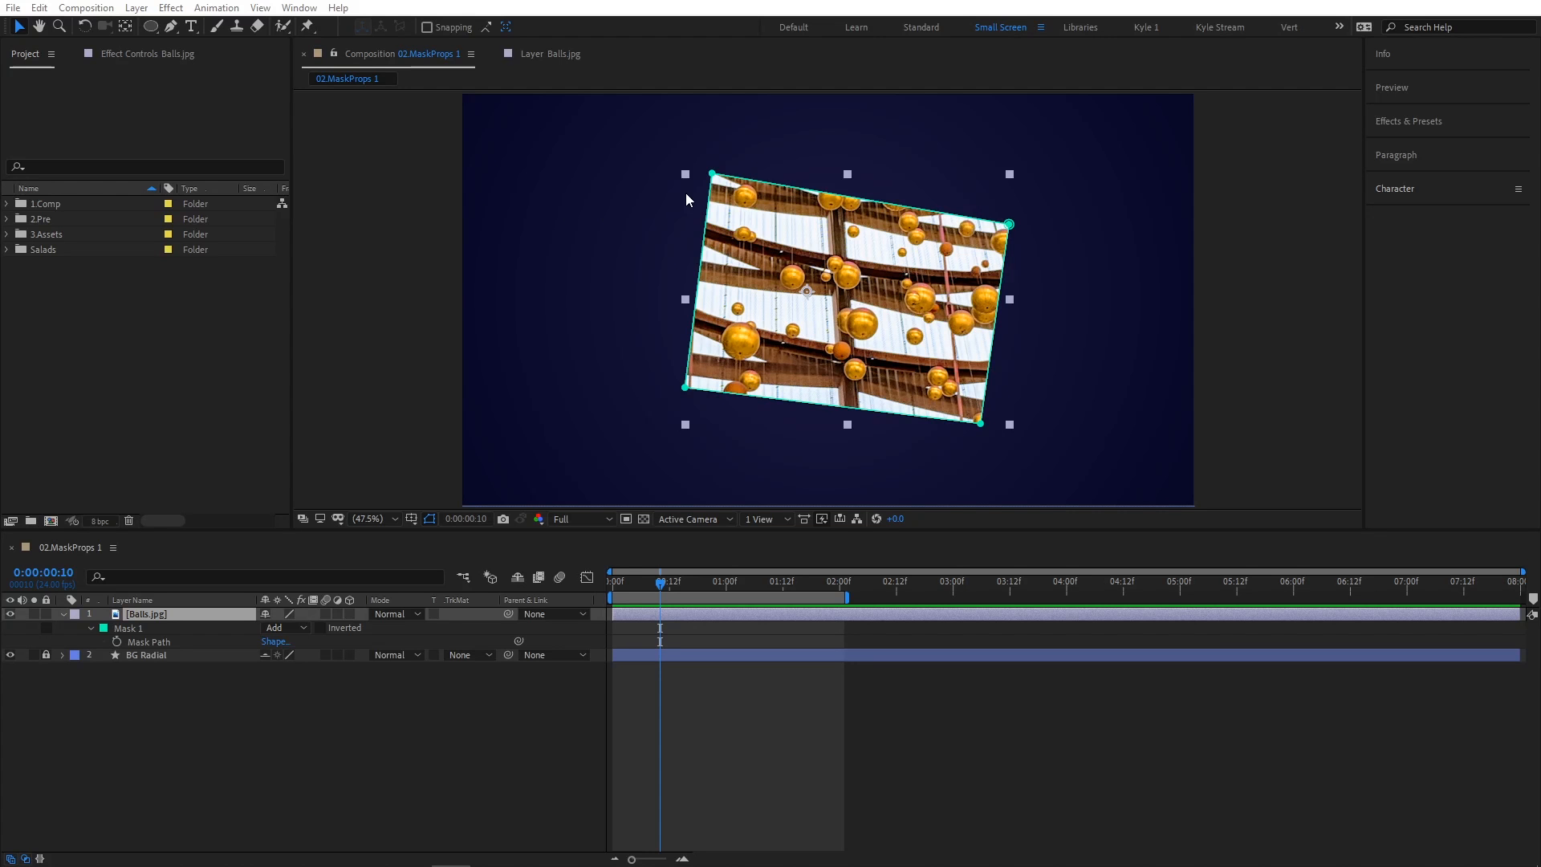
# Move the Balls.jpg layer slightly upward together with its mask
pyautogui.moveTo(686, 199)
pyautogui.mouseDown()
pyautogui.moveTo(650, 238)
pyautogui.moveTo(621, 211)
pyautogui.moveTo(690, 190)
pyautogui.moveTo(683, 173)
pyautogui.moveTo(657, 228)
pyautogui.moveTo(624, 202)
pyautogui.moveTo(562, 195)
pyautogui.moveTo(589, 217)
pyautogui.moveTo(678, 173)
pyautogui.mouseUp()
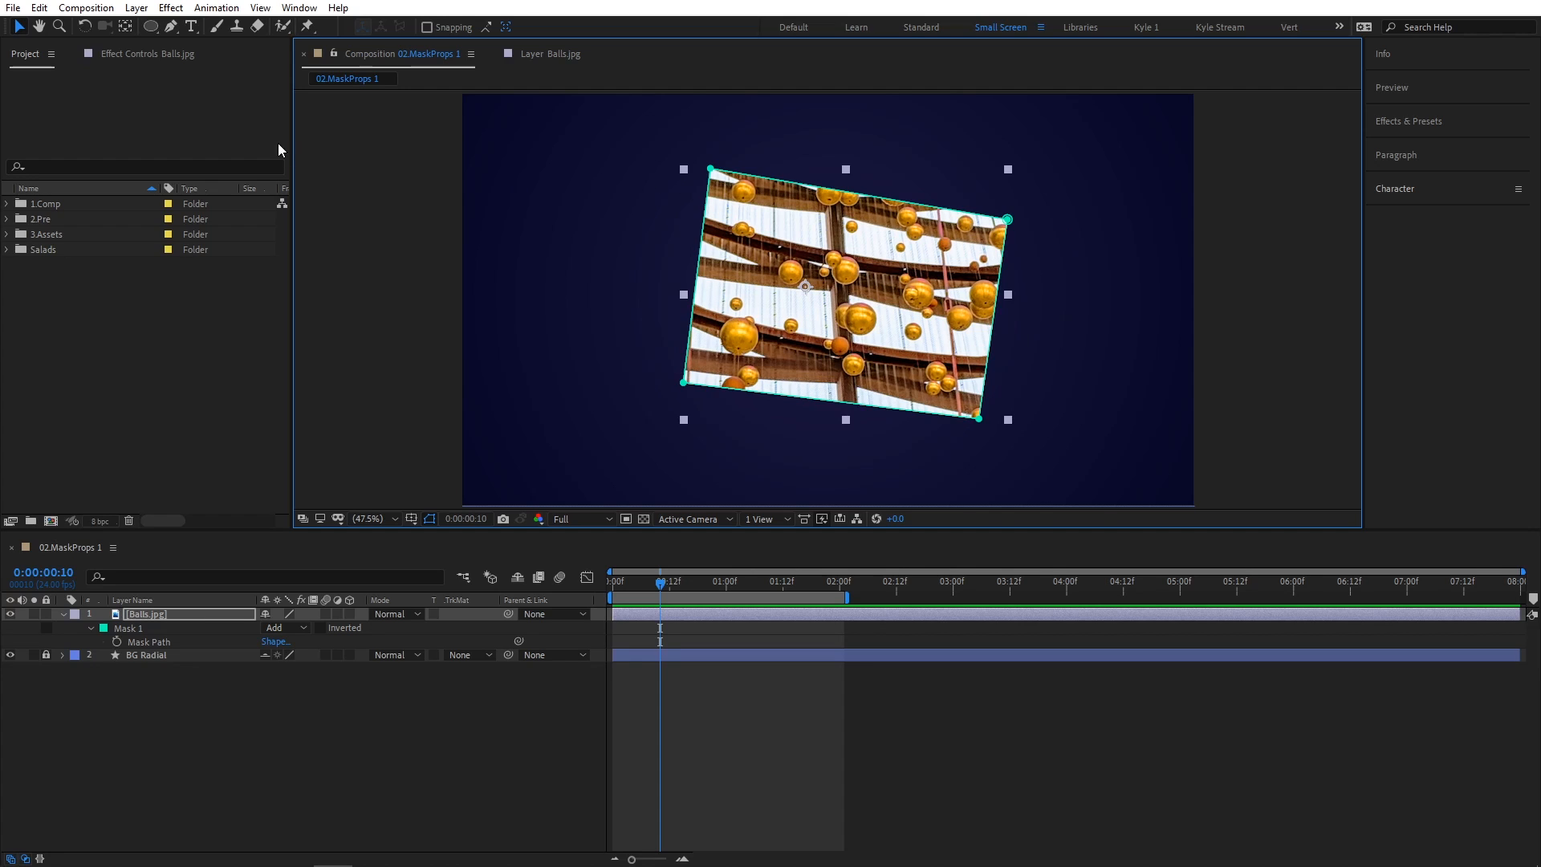
# Try moving the mask and image of the Balls.jpg layer relative to each other with the Pan Behind tool
pyautogui.click(130, 33)
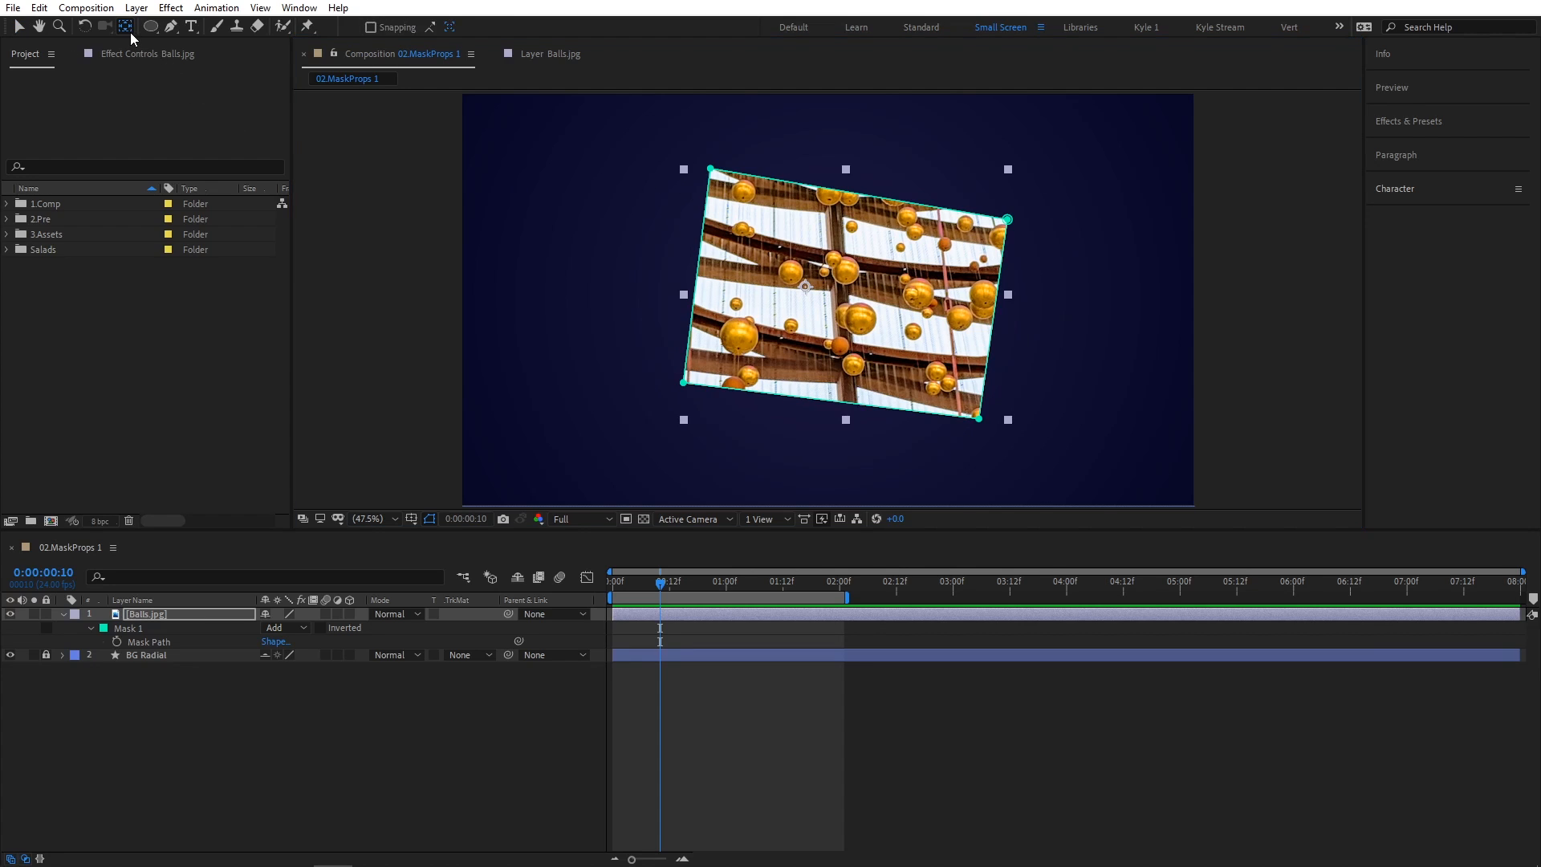
pyautogui.moveTo(733, 295); pyautogui.dragTo(1127, 295)
pyautogui.hotkey('ctrl', 'z')
pyautogui.press('v')
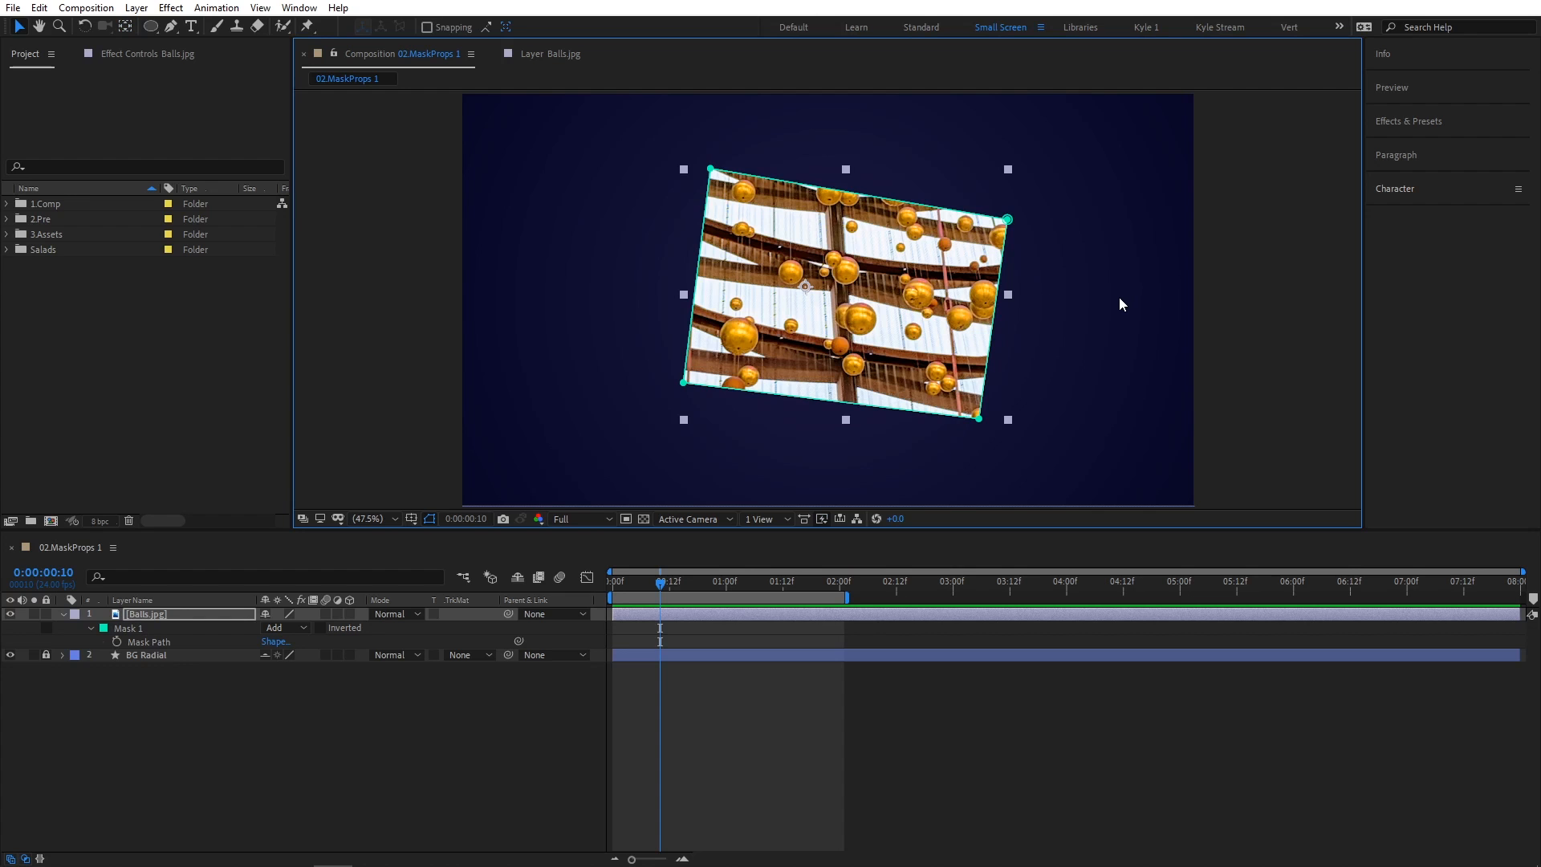
# Select the whole Mask 1 path and shift it slightly upward over the stationary Balls.jpg image
pyautogui.click(151, 629)
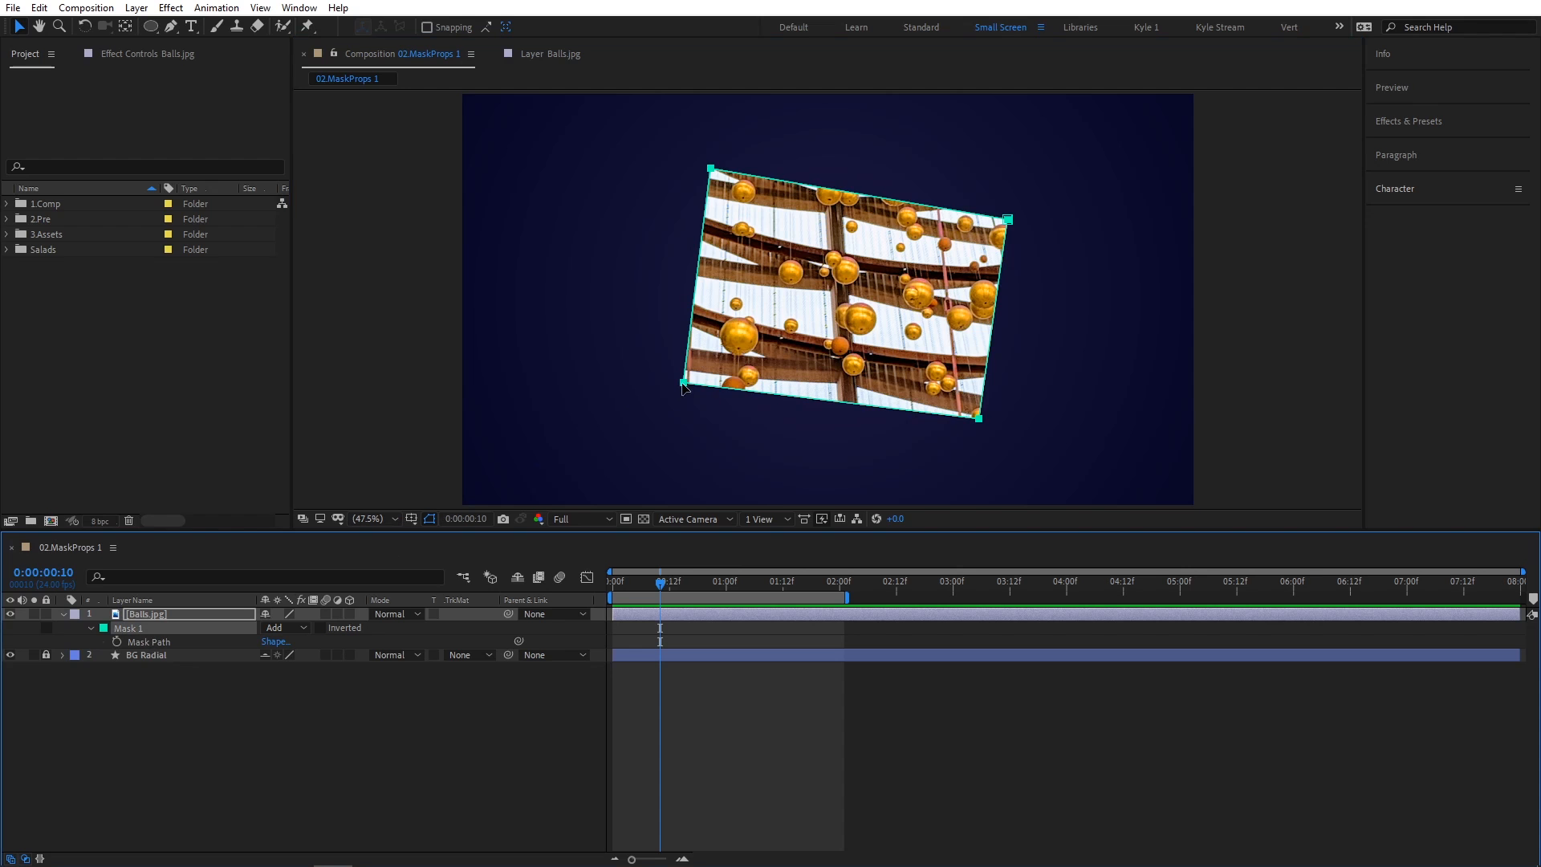
pyautogui.moveTo(275, 335); pyautogui.dragTo(12, 430)
pyautogui.moveTo(550, 430); pyautogui.dragTo(682, 386)
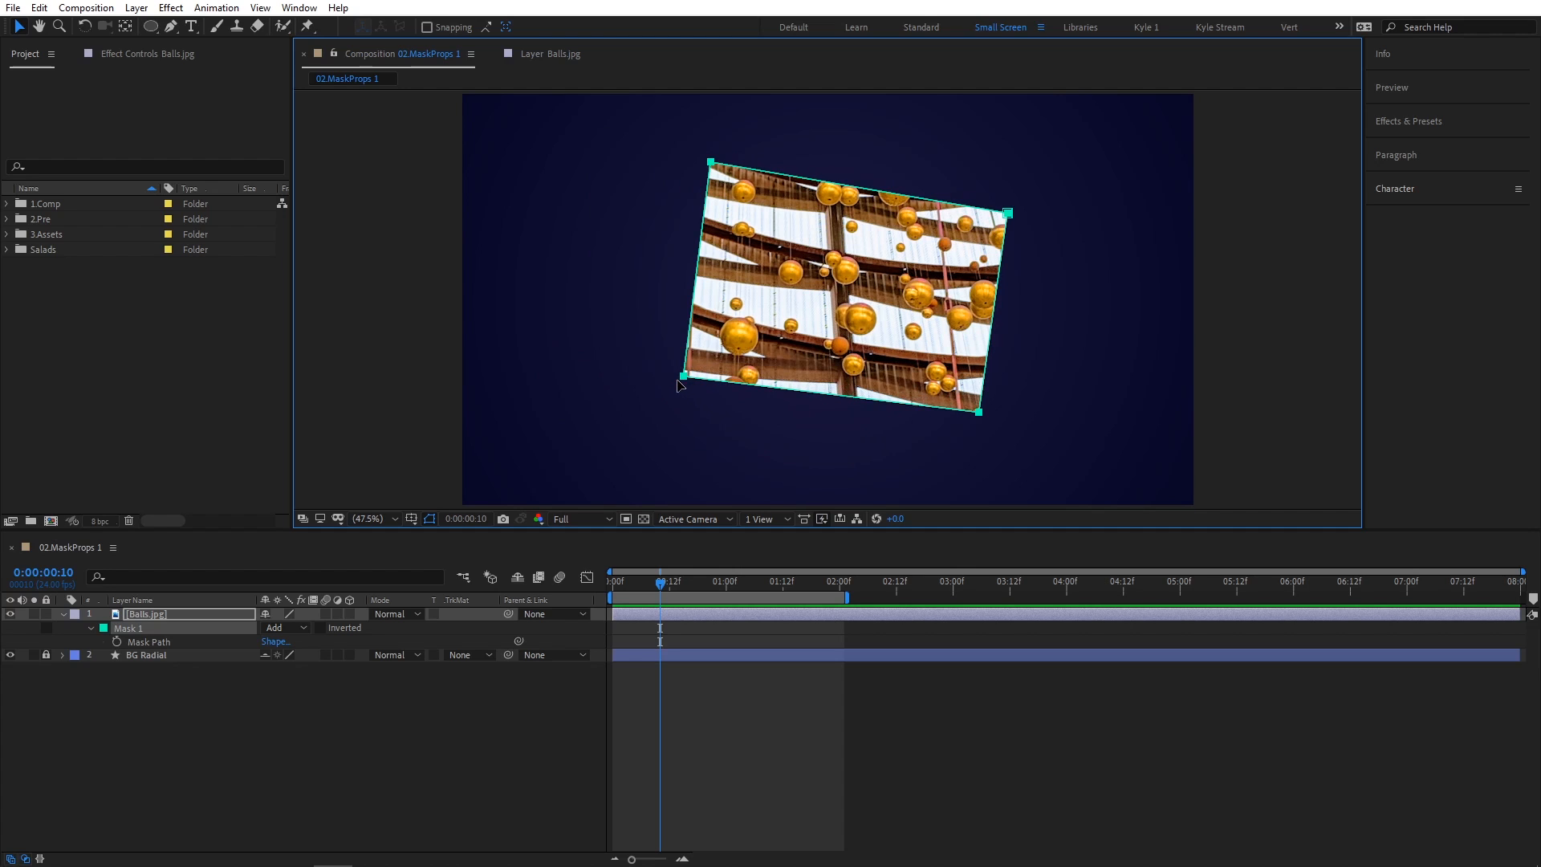
# View the Balls.jpg layer in its own layer viewer and return to the 02.MaskProps 1 composition
pyautogui.doubleClick(709, 349)
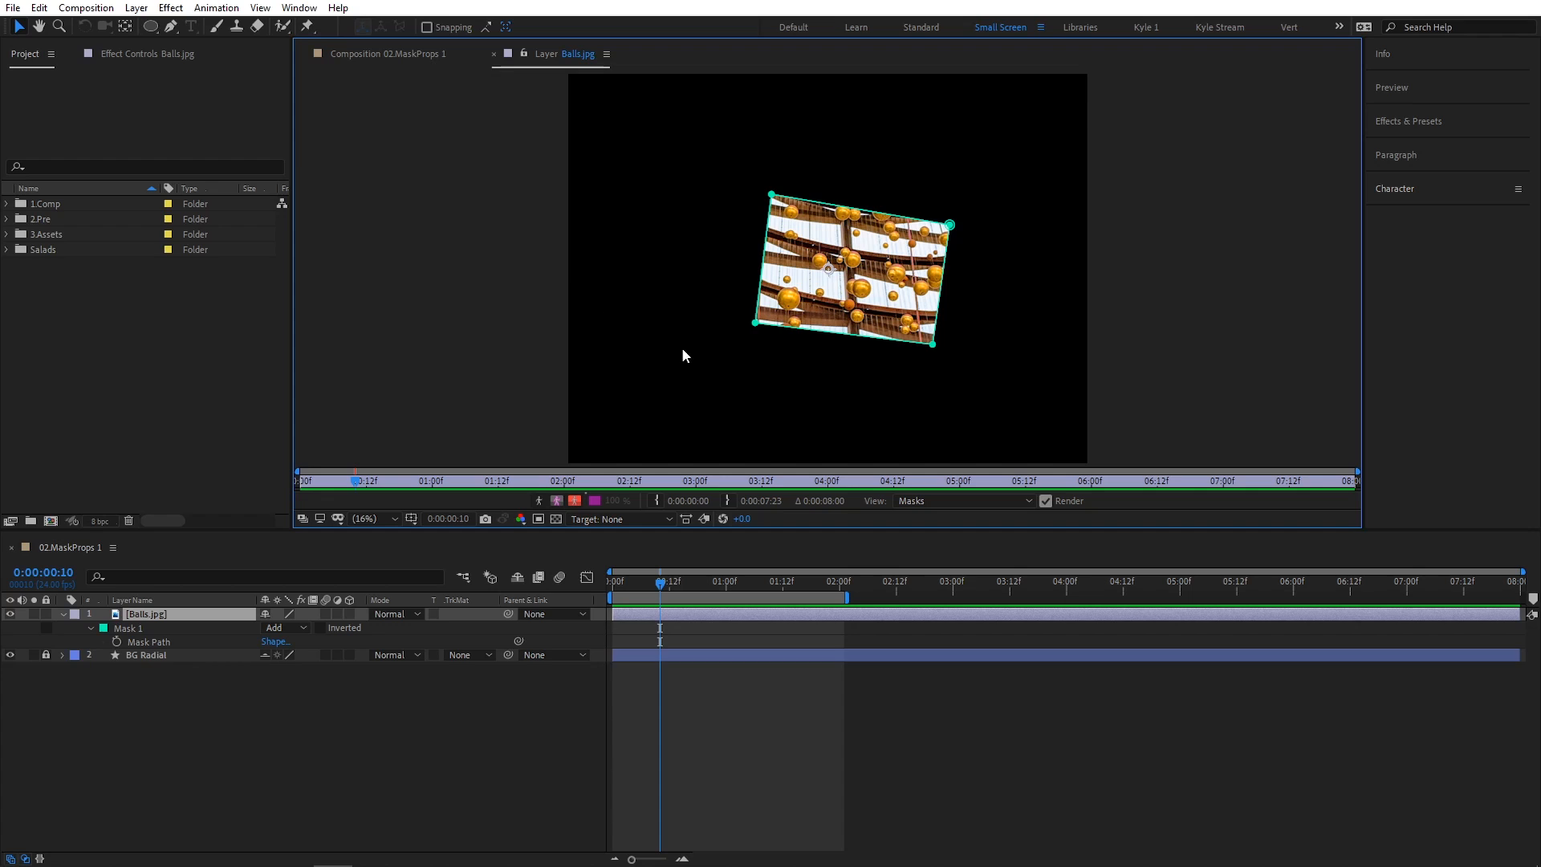
pyautogui.click(391, 55)
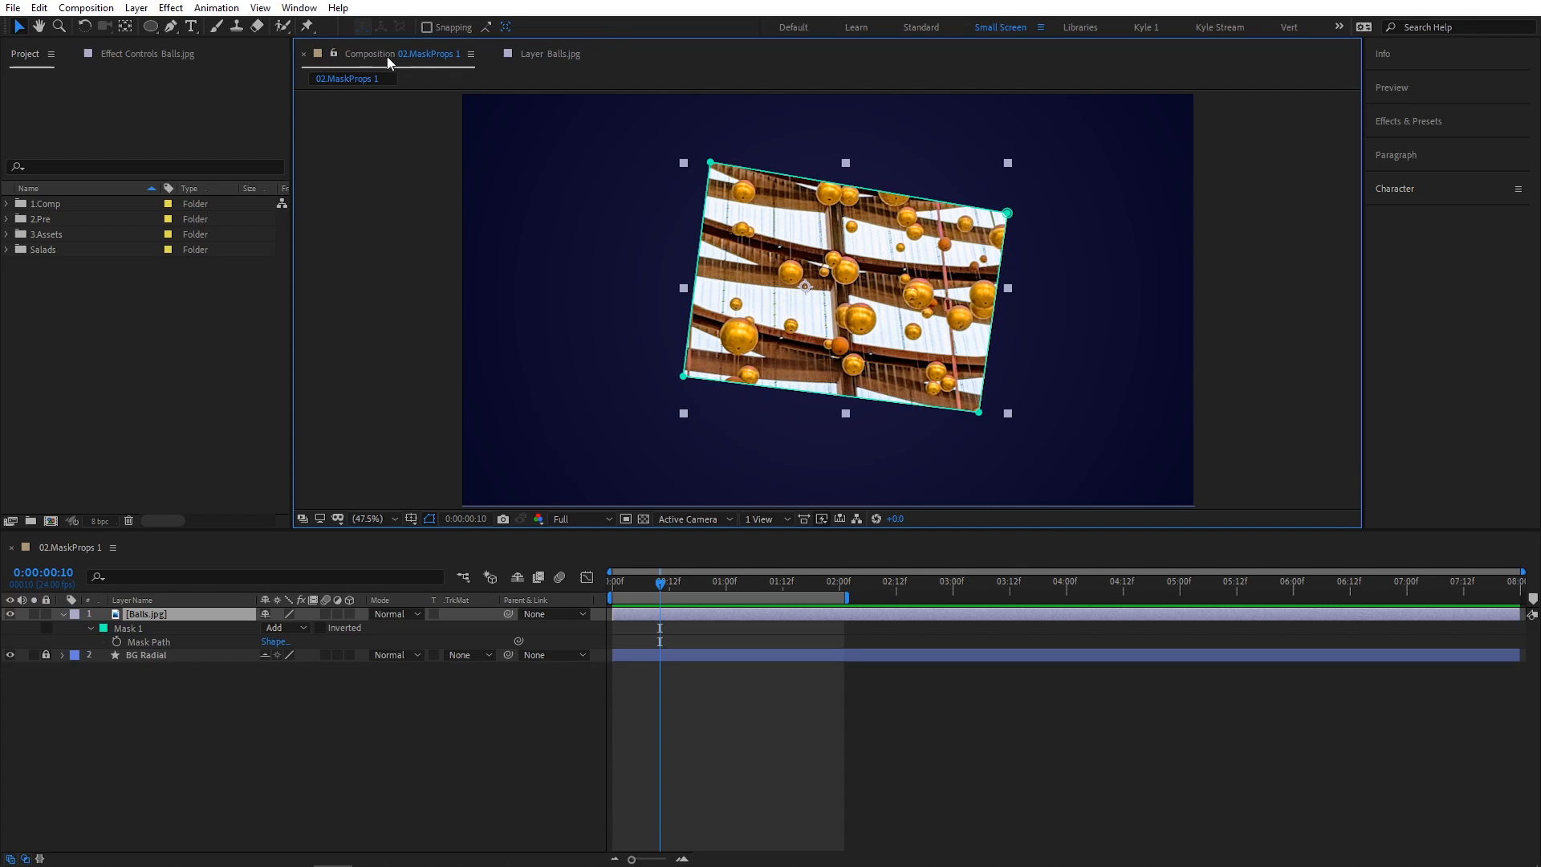
# Free-transform Mask 1, scaling it down slightly and rotating it further clockwise
pyautogui.doubleClick(713, 165)
pyautogui.moveTo(665, 156); pyautogui.dragTo(736, 178)
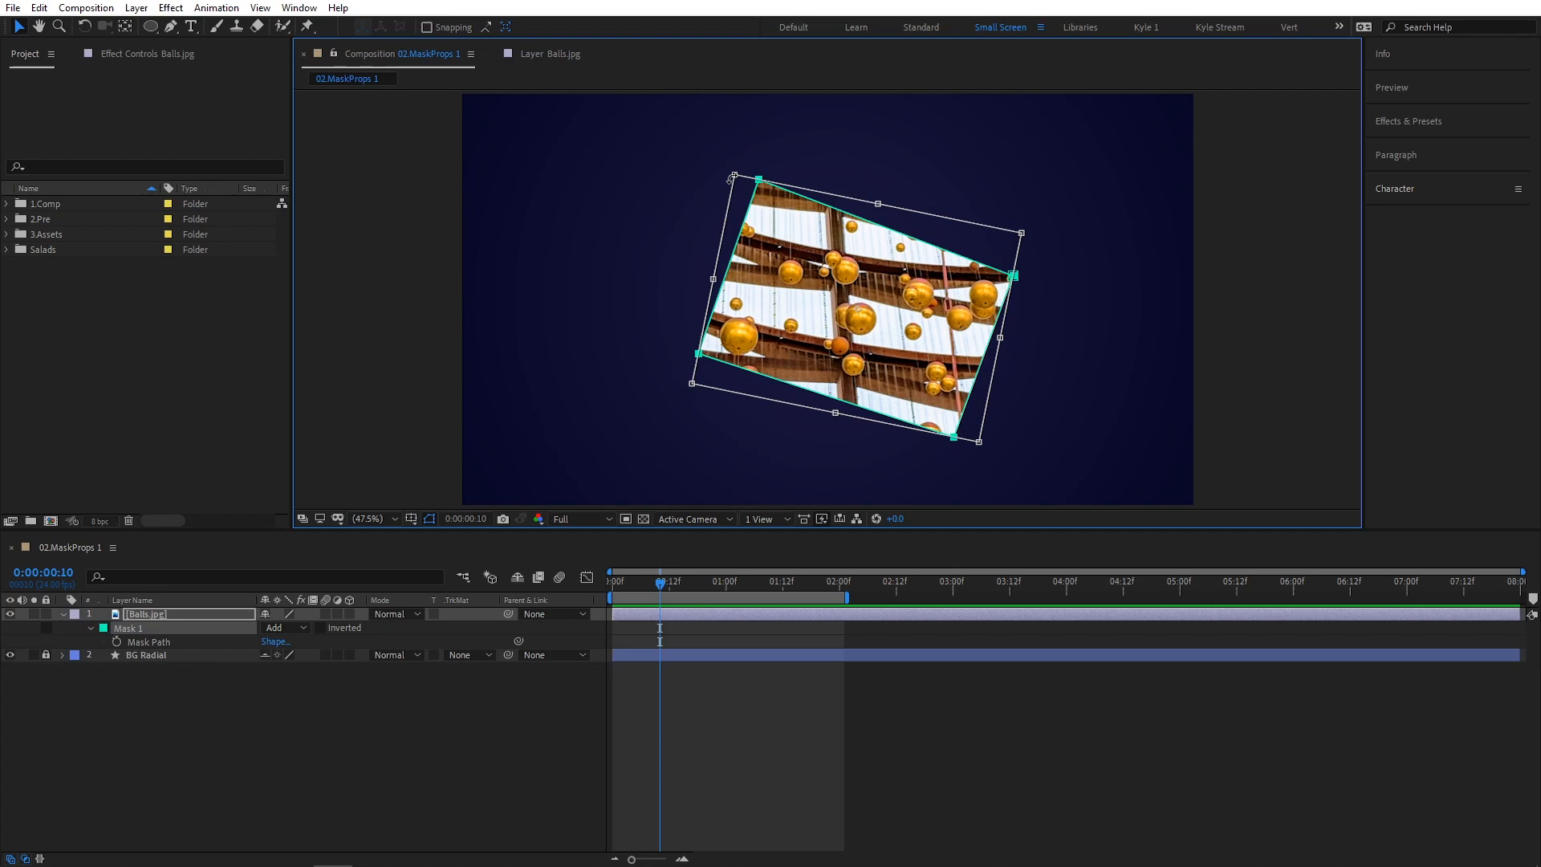
pyautogui.press('Return')
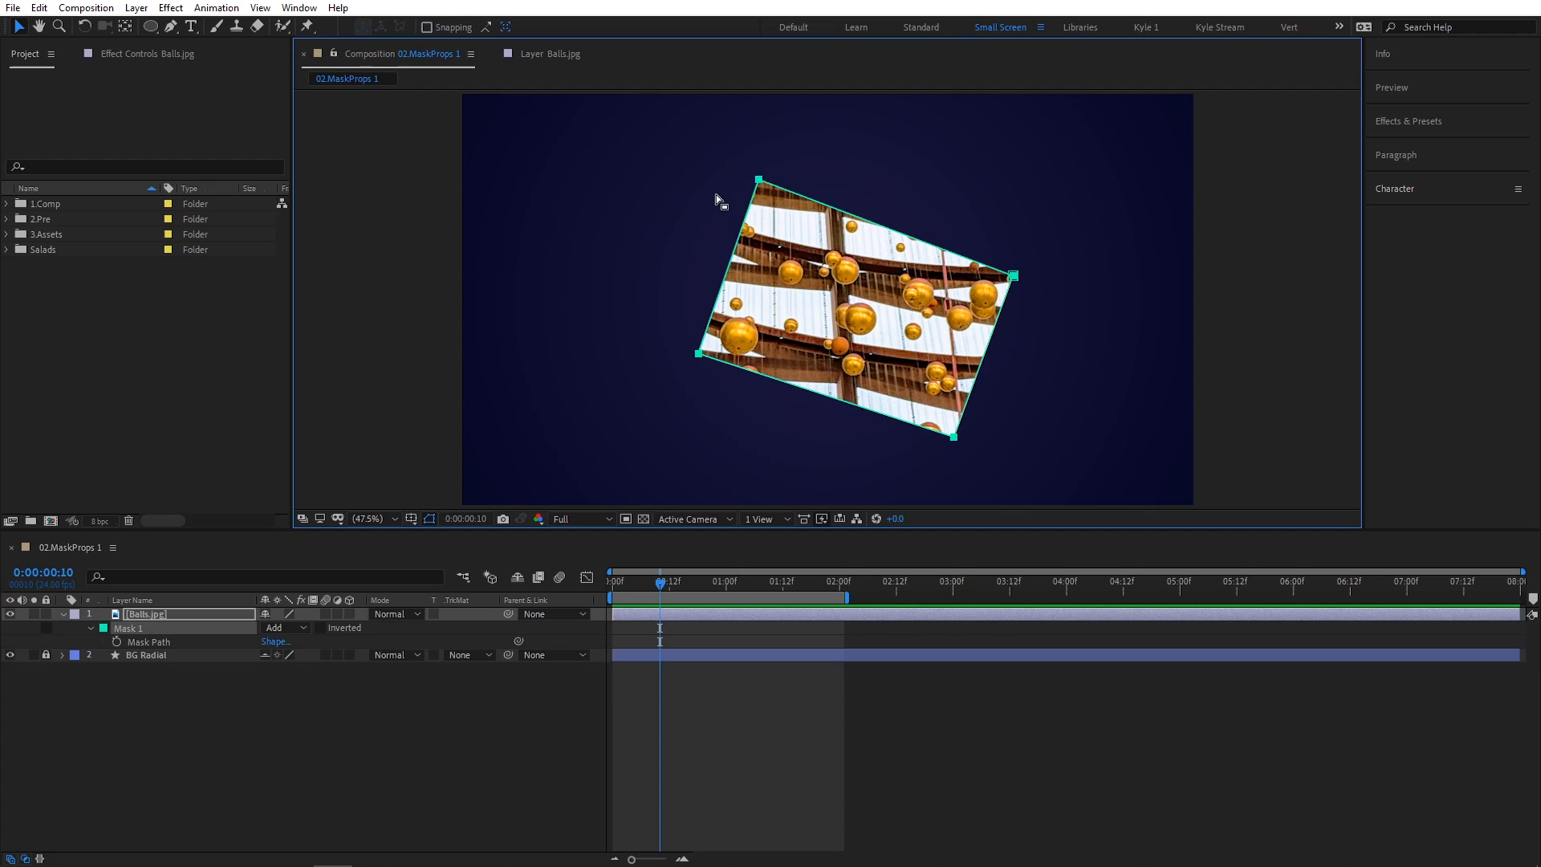
pyautogui.click(714, 202)
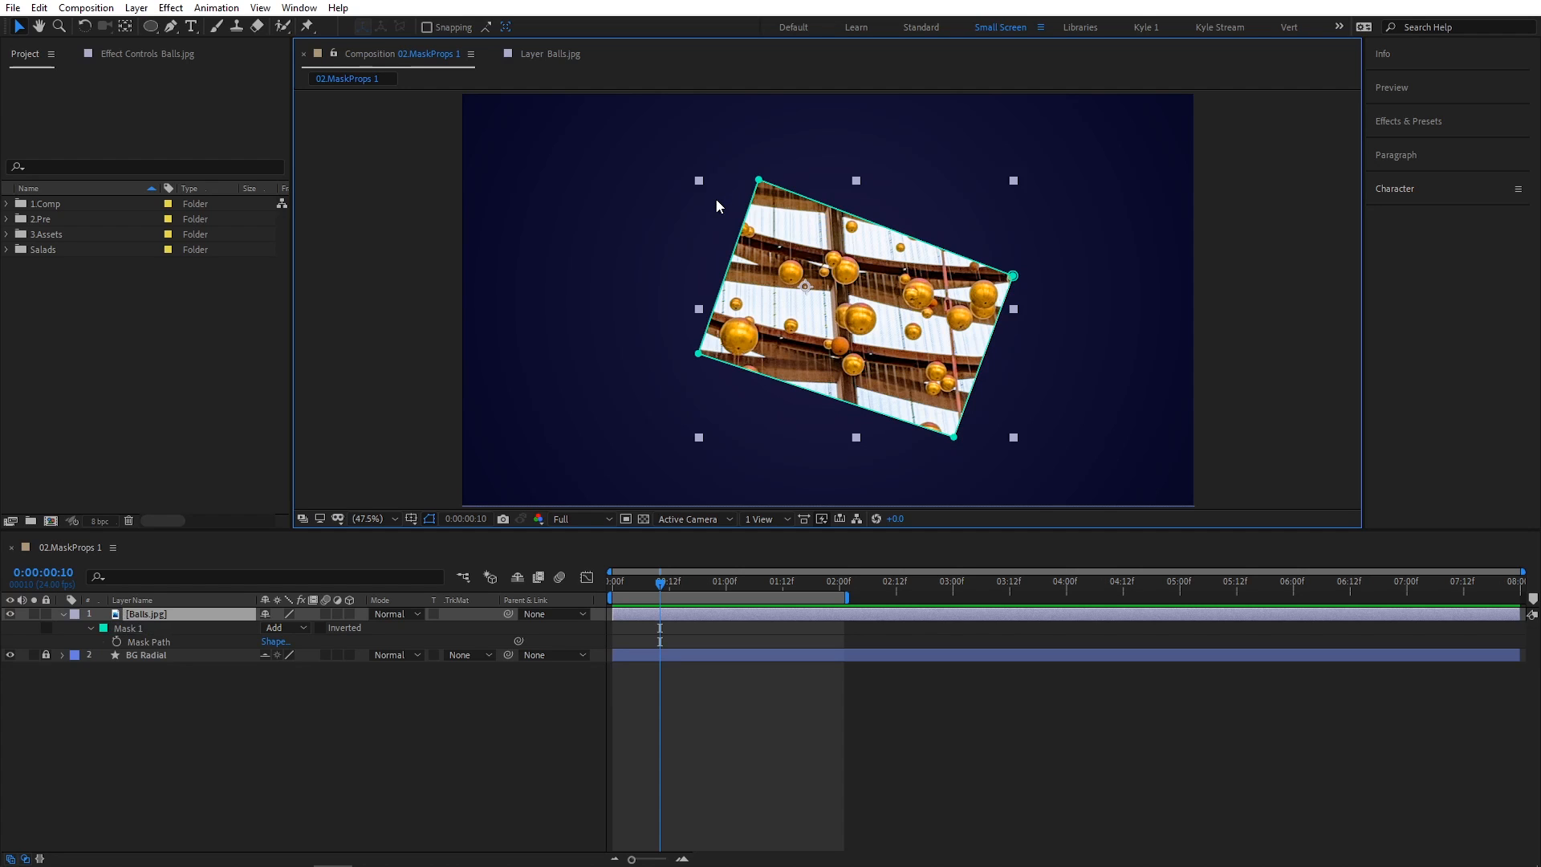
# Reshape Mask 1 by repositioning its left corner points, raising its lower edge, and pulling its right edge up and outward
pyautogui.moveTo(758, 180); pyautogui.dragTo(776, 137)
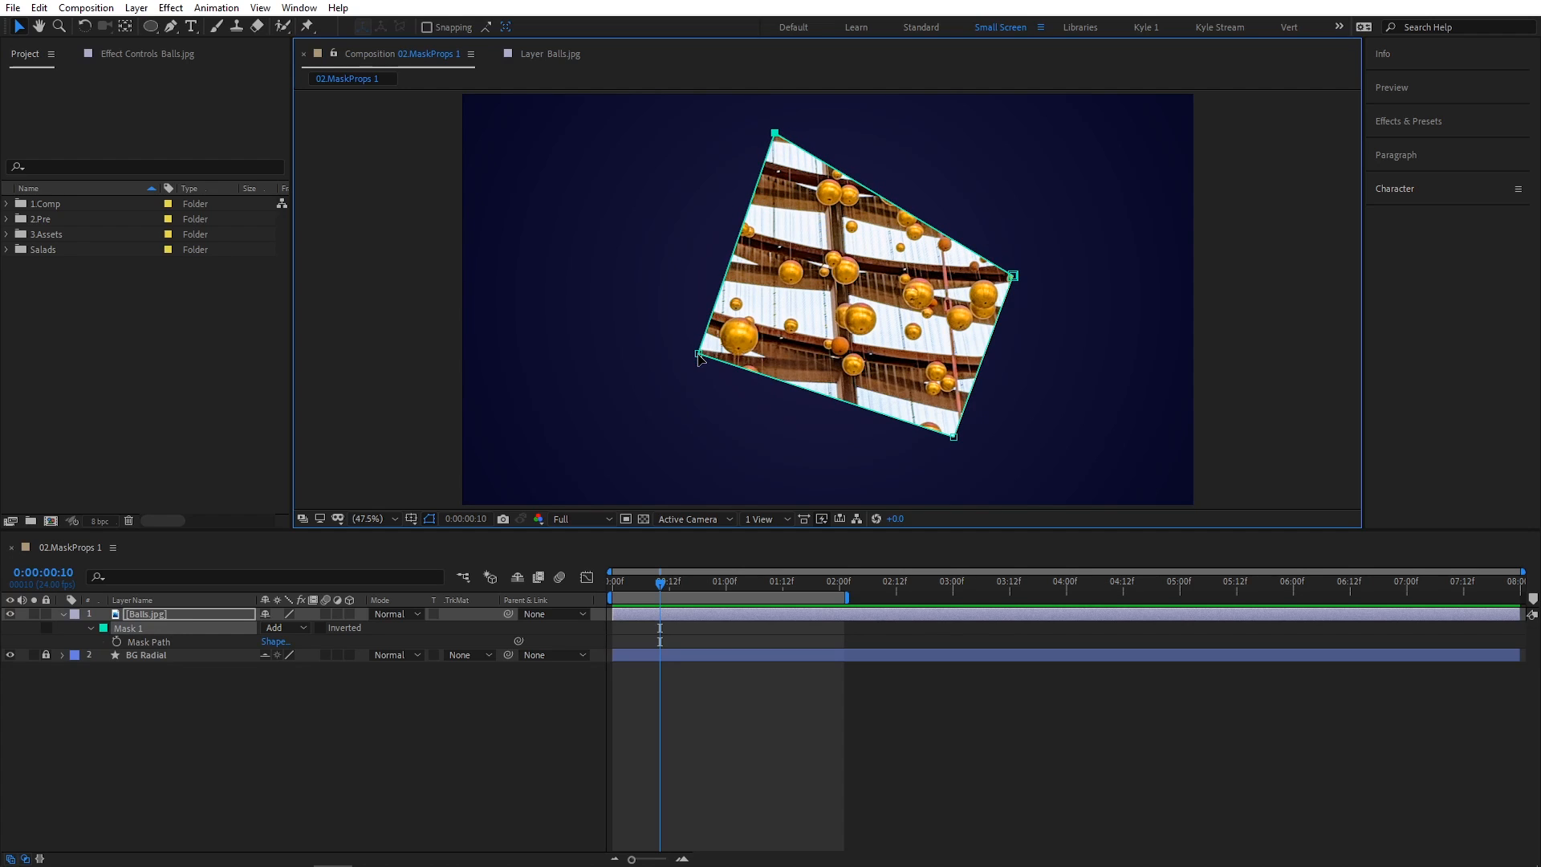
pyautogui.moveTo(699, 352); pyautogui.dragTo(676, 393)
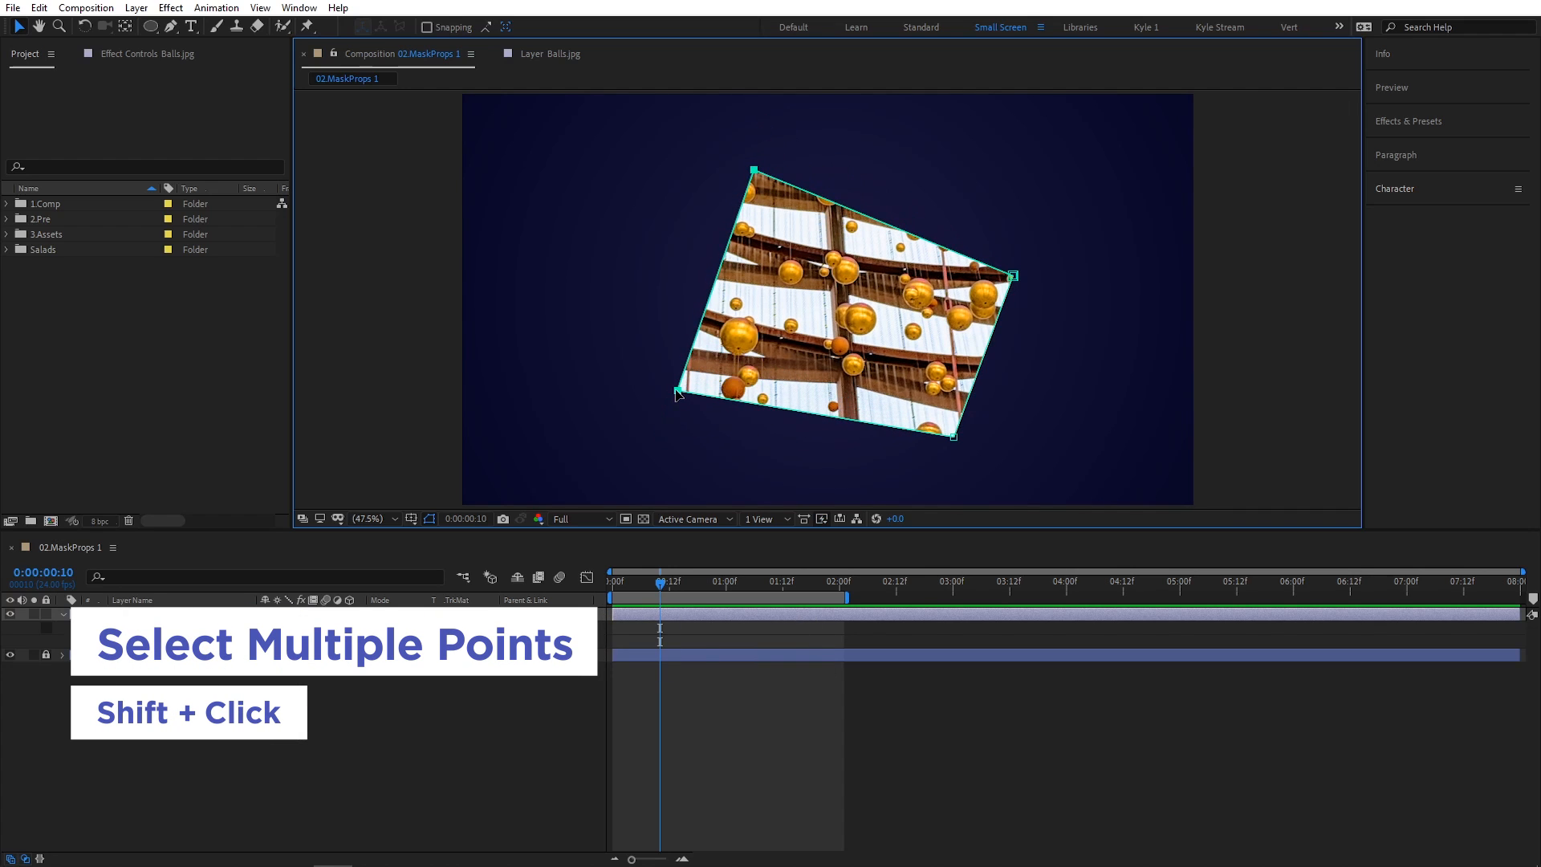
pyautogui.moveTo(784, 414)
pyautogui.mouseDown()
pyautogui.moveTo(777, 449)
pyautogui.moveTo(793, 401)
pyautogui.mouseUp()
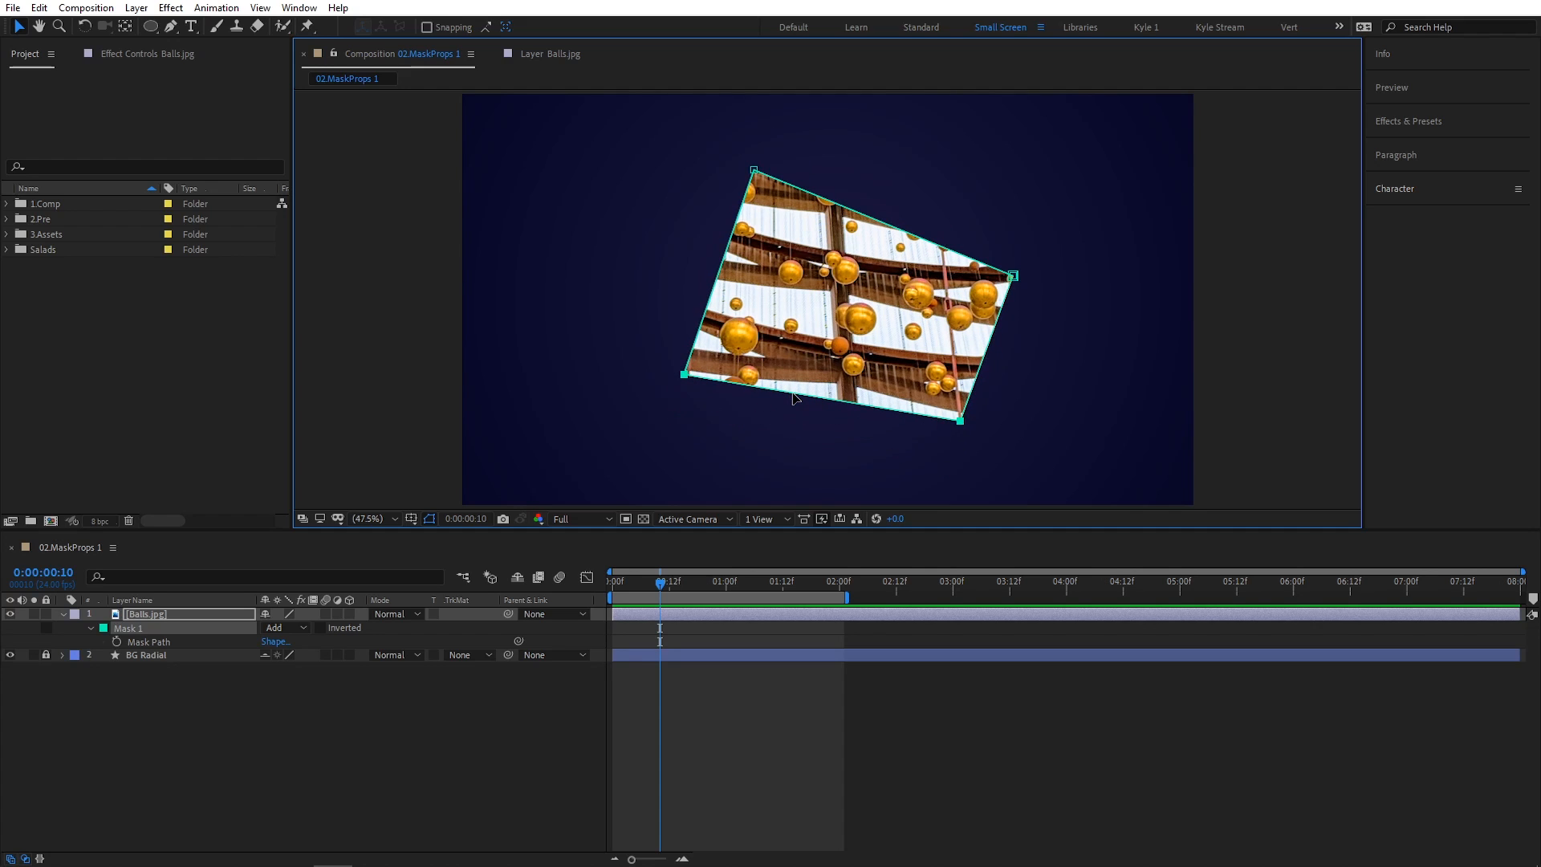
pyautogui.moveTo(889, 411); pyautogui.dragTo(1056, 210)
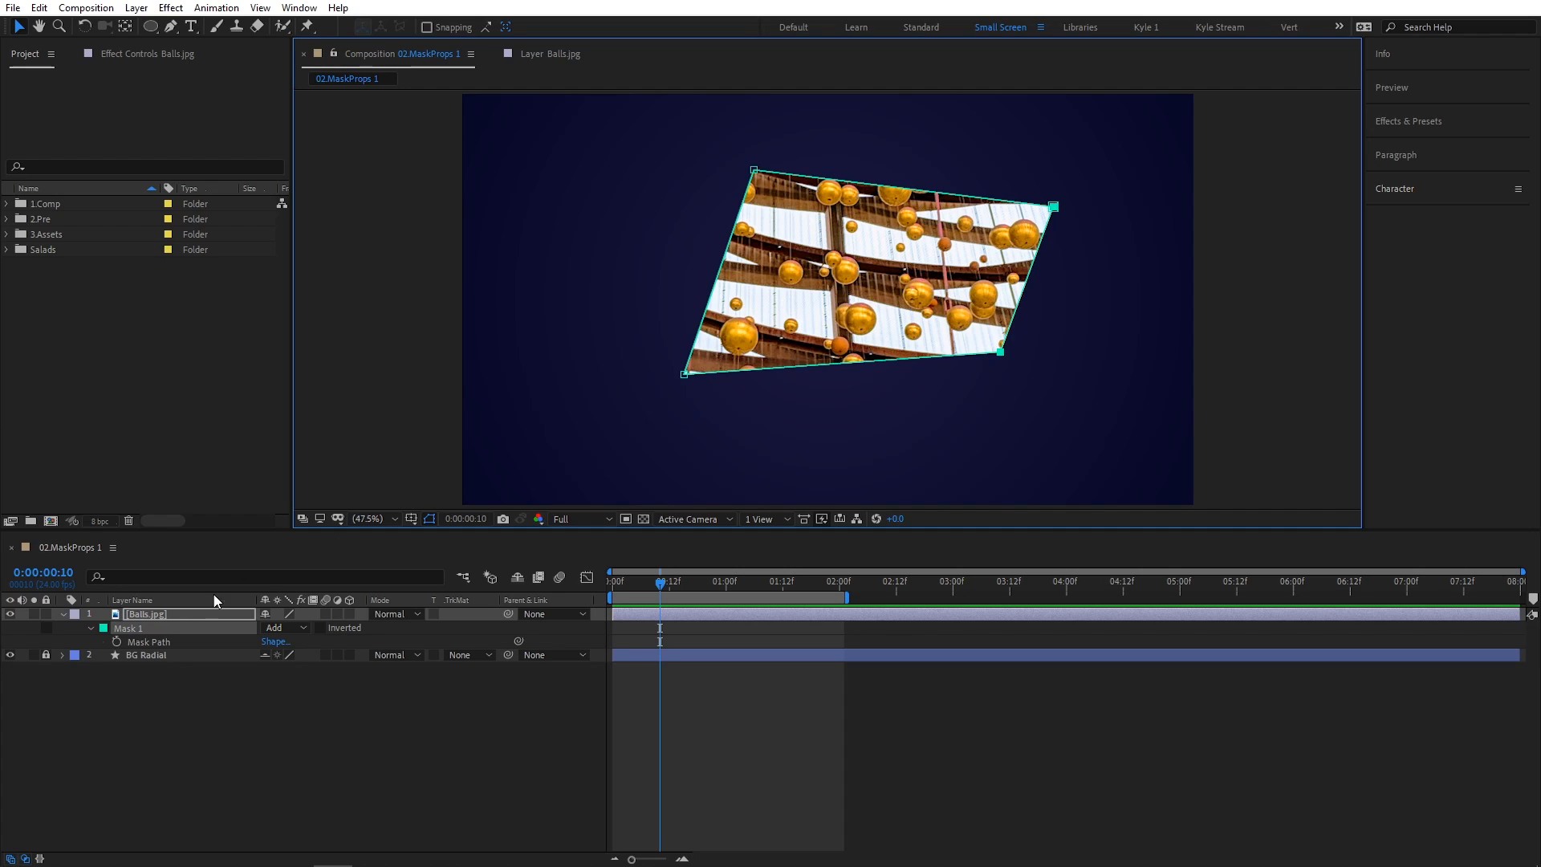
# Keyframe Mask 1's path at 0:00:00:10 and move its four points into a narrow bent sliver at 0:00:01:09
pyautogui.click(118, 643)
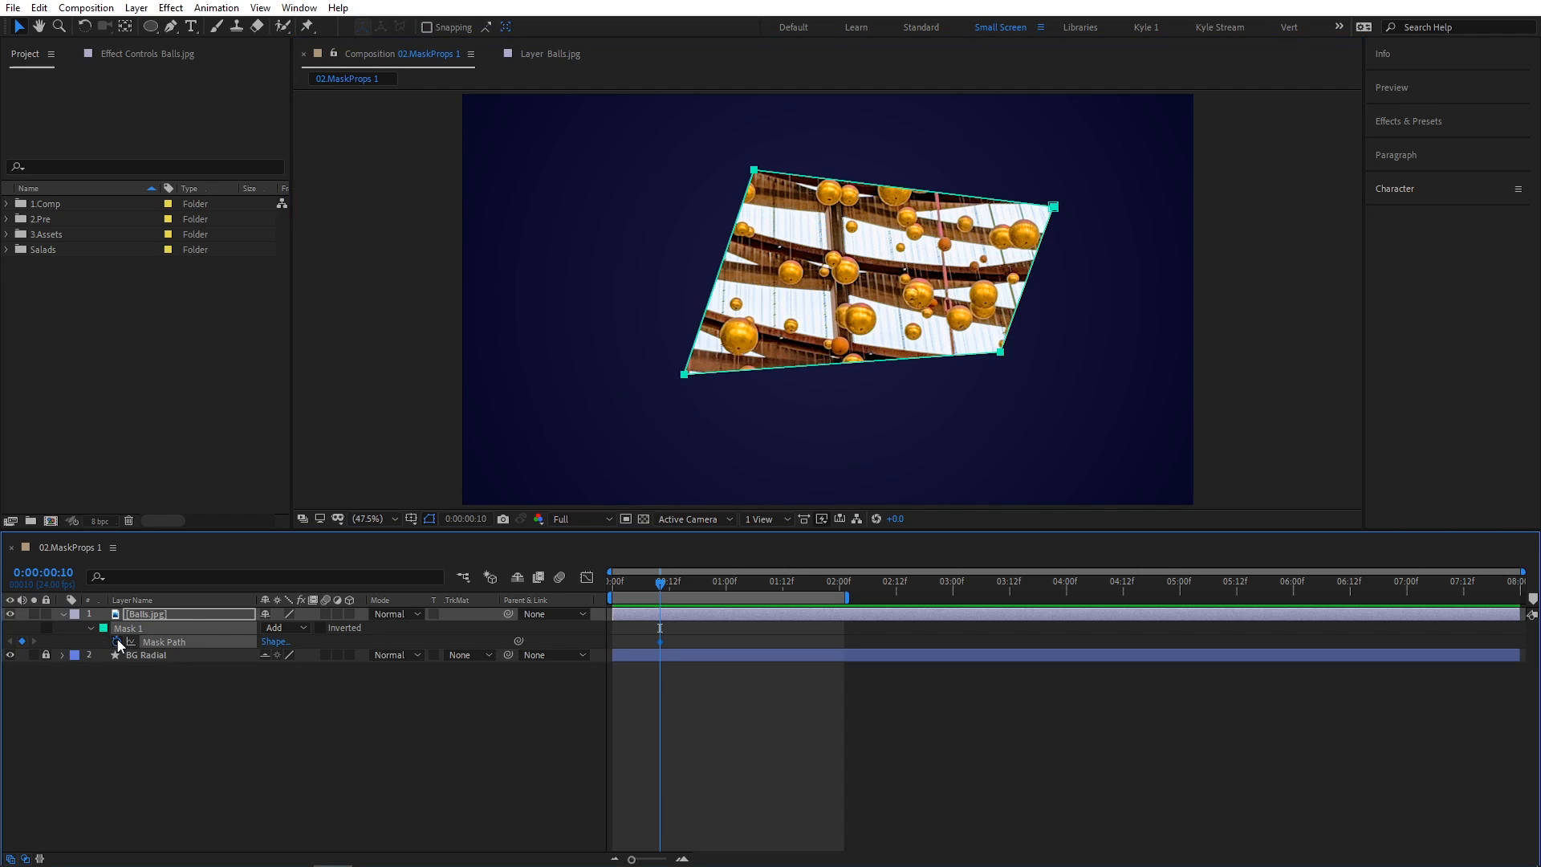
pyautogui.moveTo(754, 594); pyautogui.dragTo(768, 585)
pyautogui.click(1003, 354)
pyautogui.moveTo(1003, 354); pyautogui.dragTo(855, 340)
pyautogui.moveTo(756, 172); pyautogui.dragTo(820, 304)
pyautogui.moveTo(1054, 207); pyautogui.dragTo(1112, 160)
pyautogui.moveTo(684, 374); pyautogui.dragTo(514, 371)
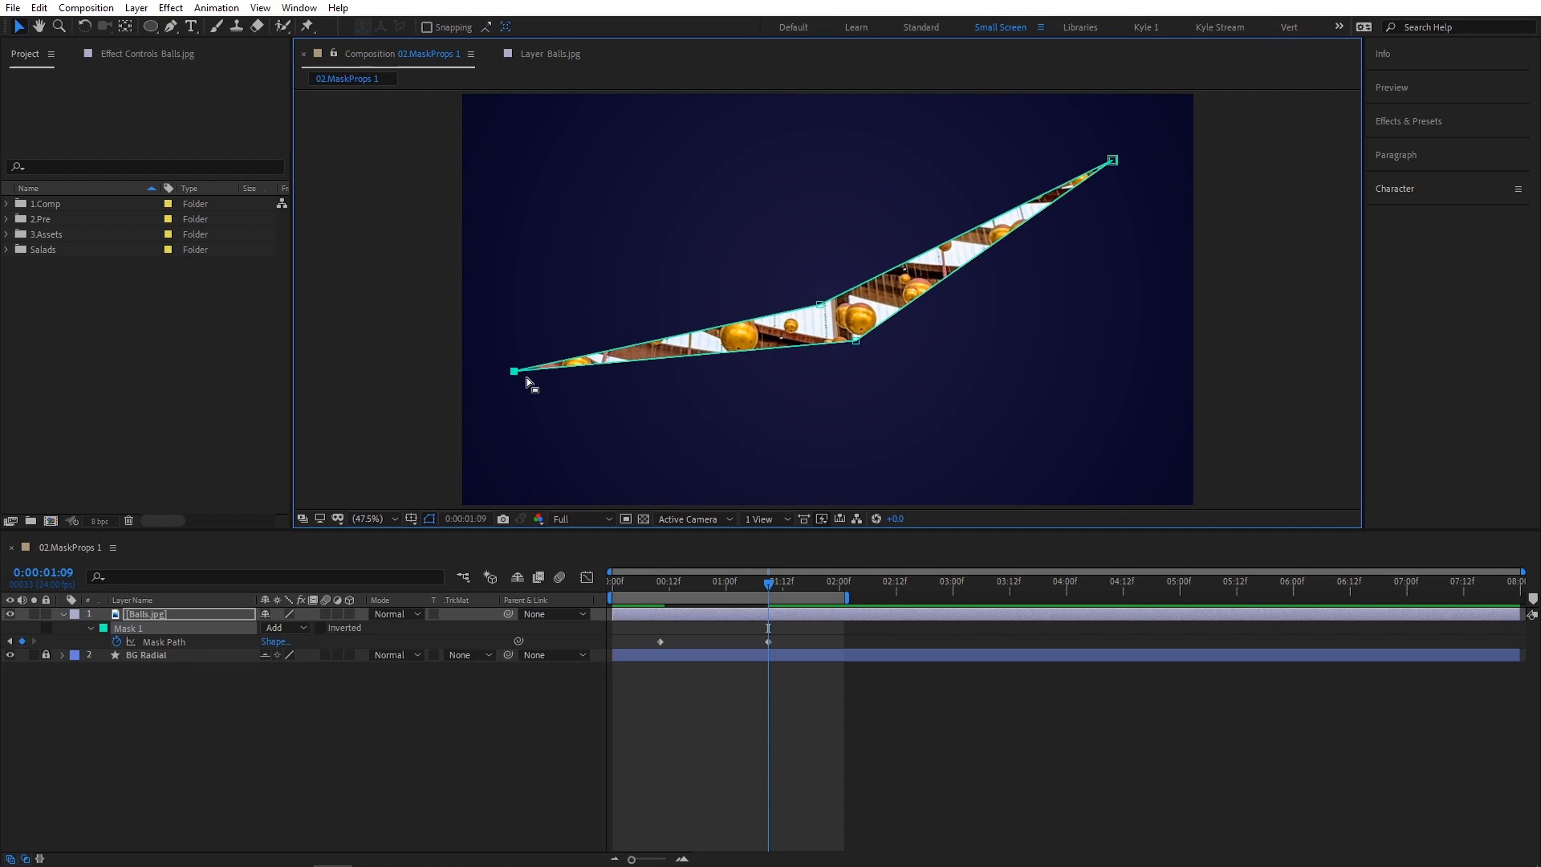
# Preview the Mask Path animation of Mask 1
pyautogui.press('space')
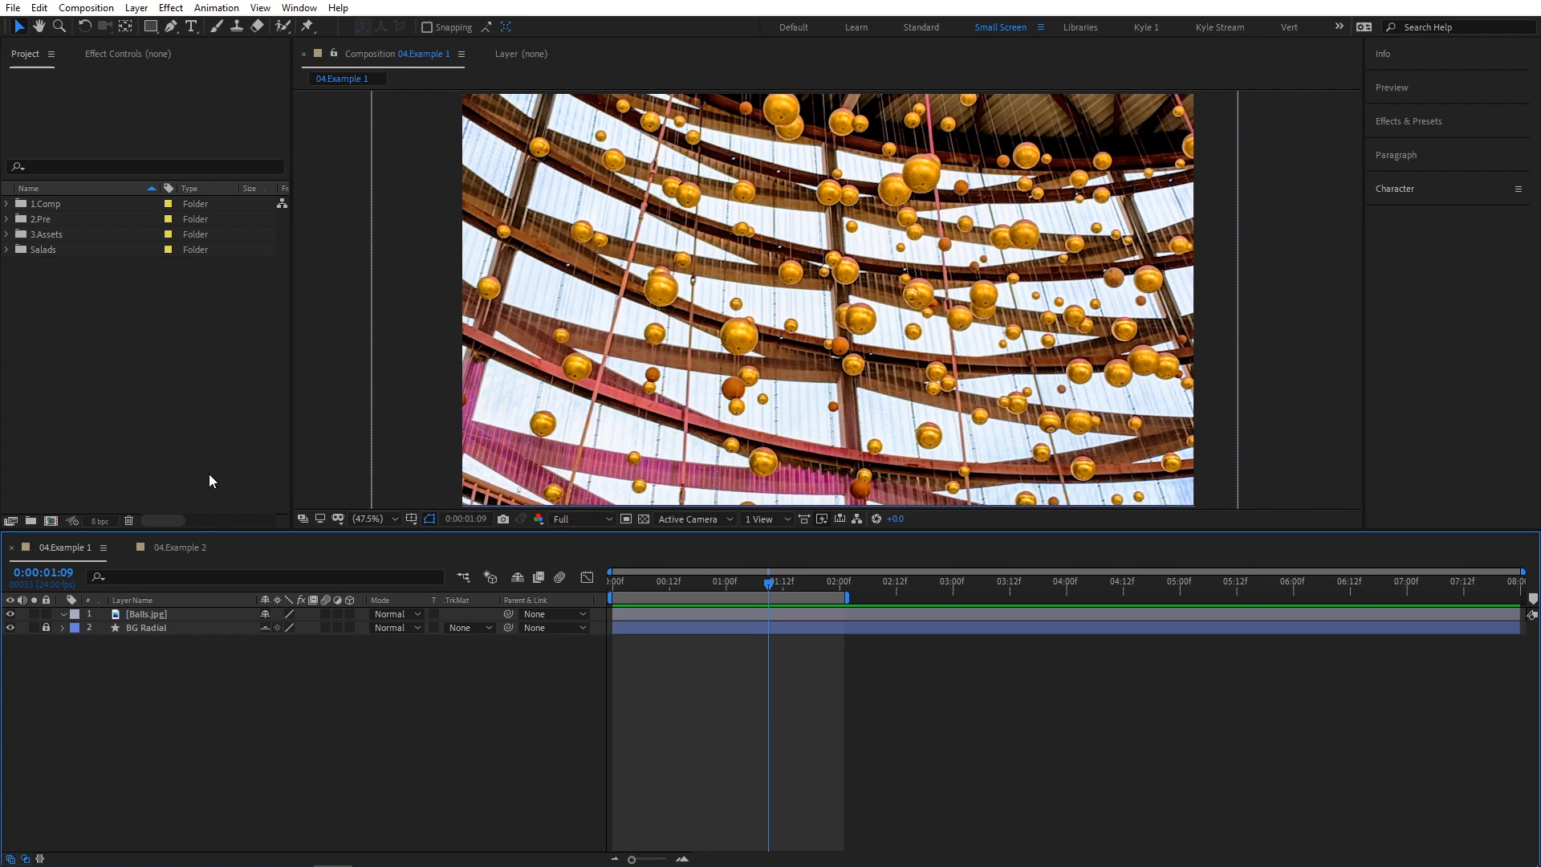
# Create a 1920 × 1080 px solid layer named Vignette, with a near-black color sampled from a dark area of the image
pyautogui.click(136, 8)
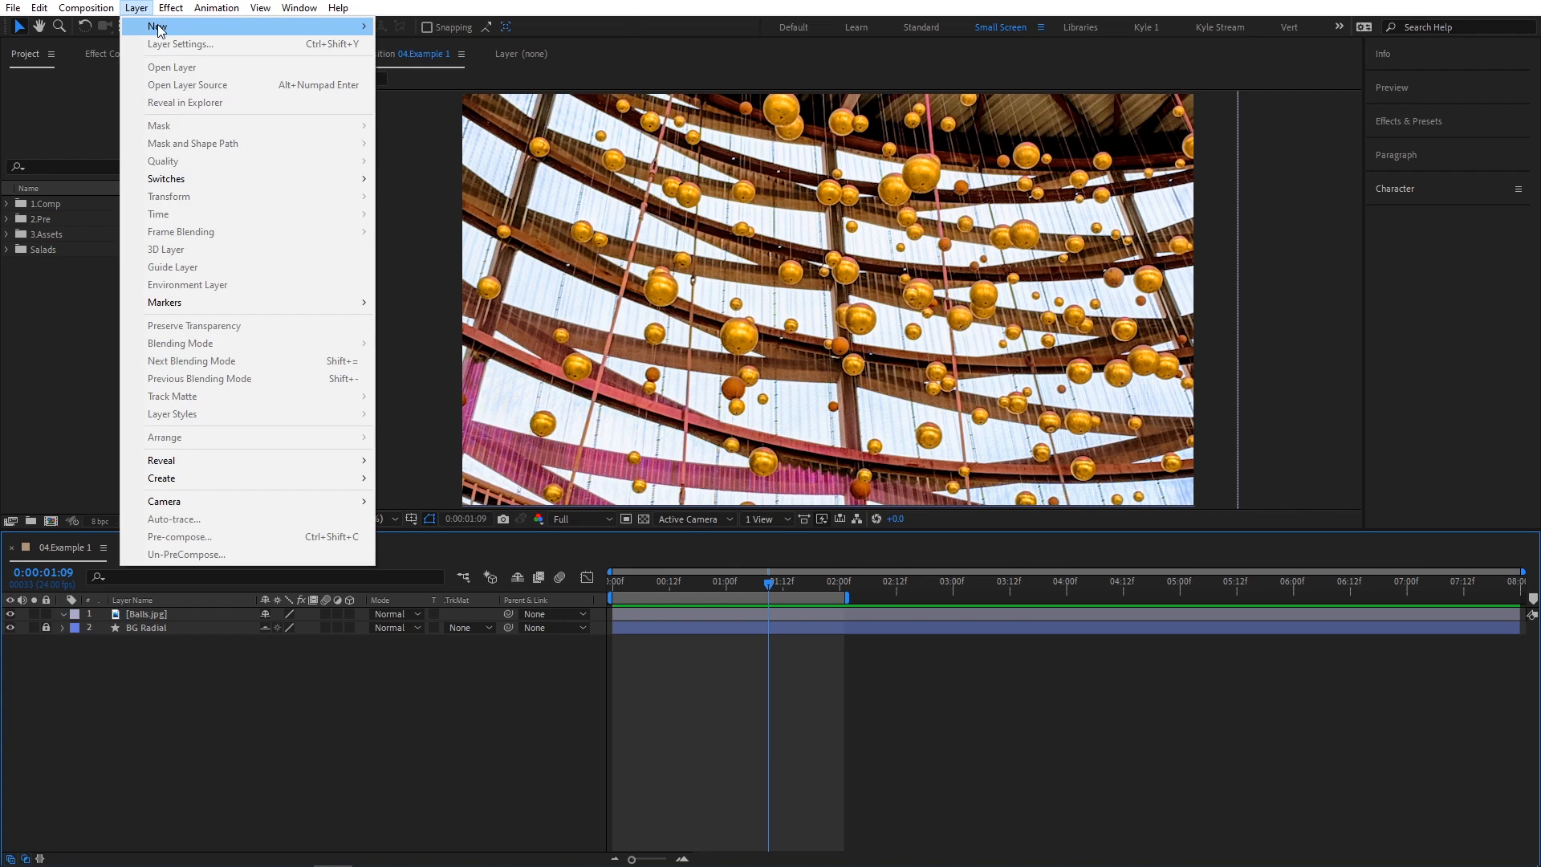
pyautogui.moveTo(160, 27)
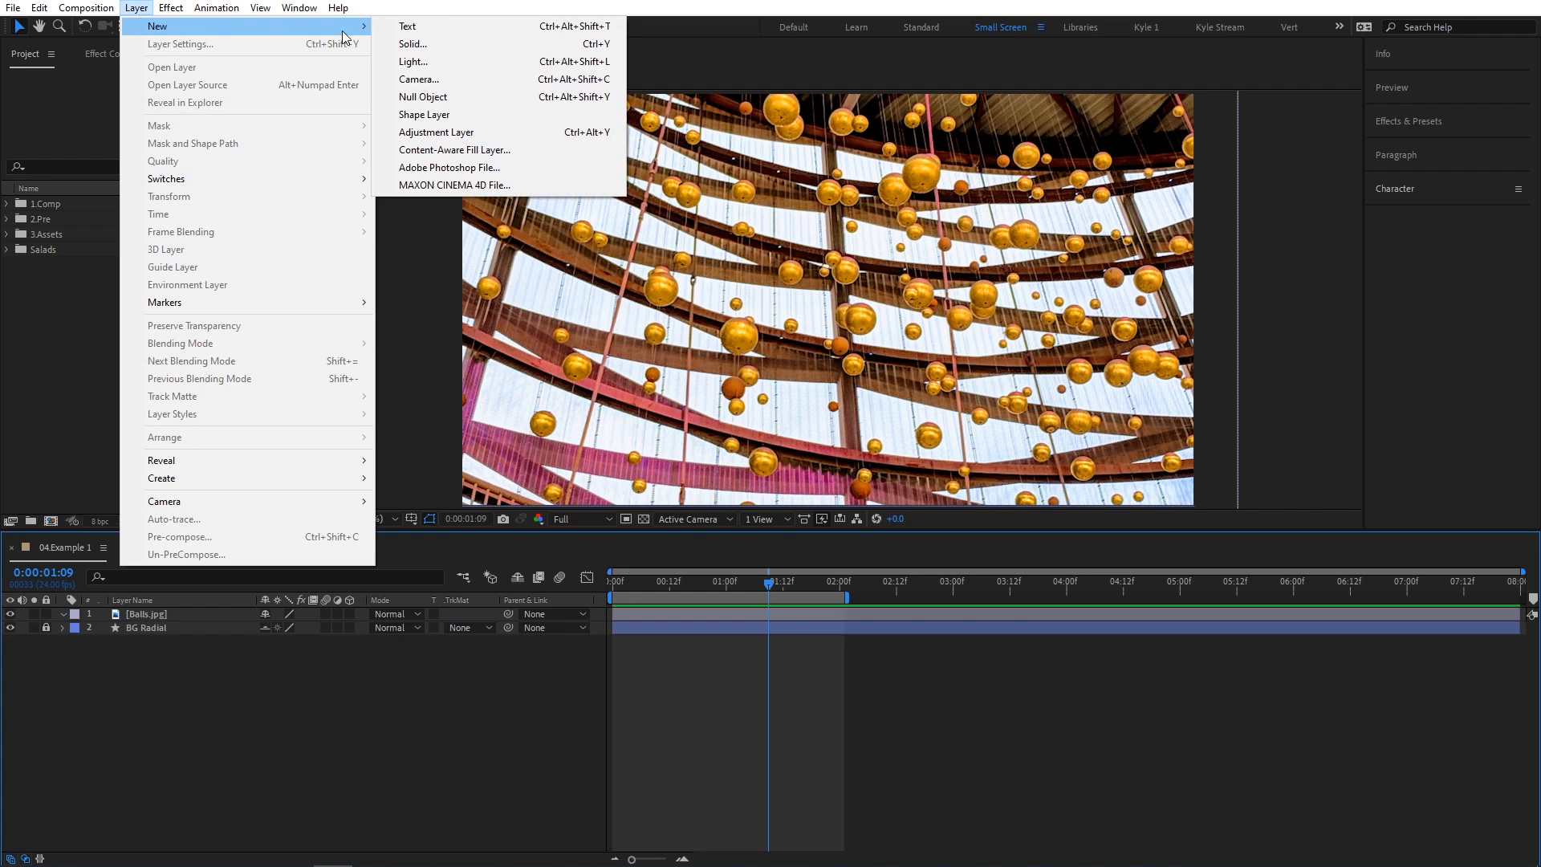
pyautogui.click(537, 46)
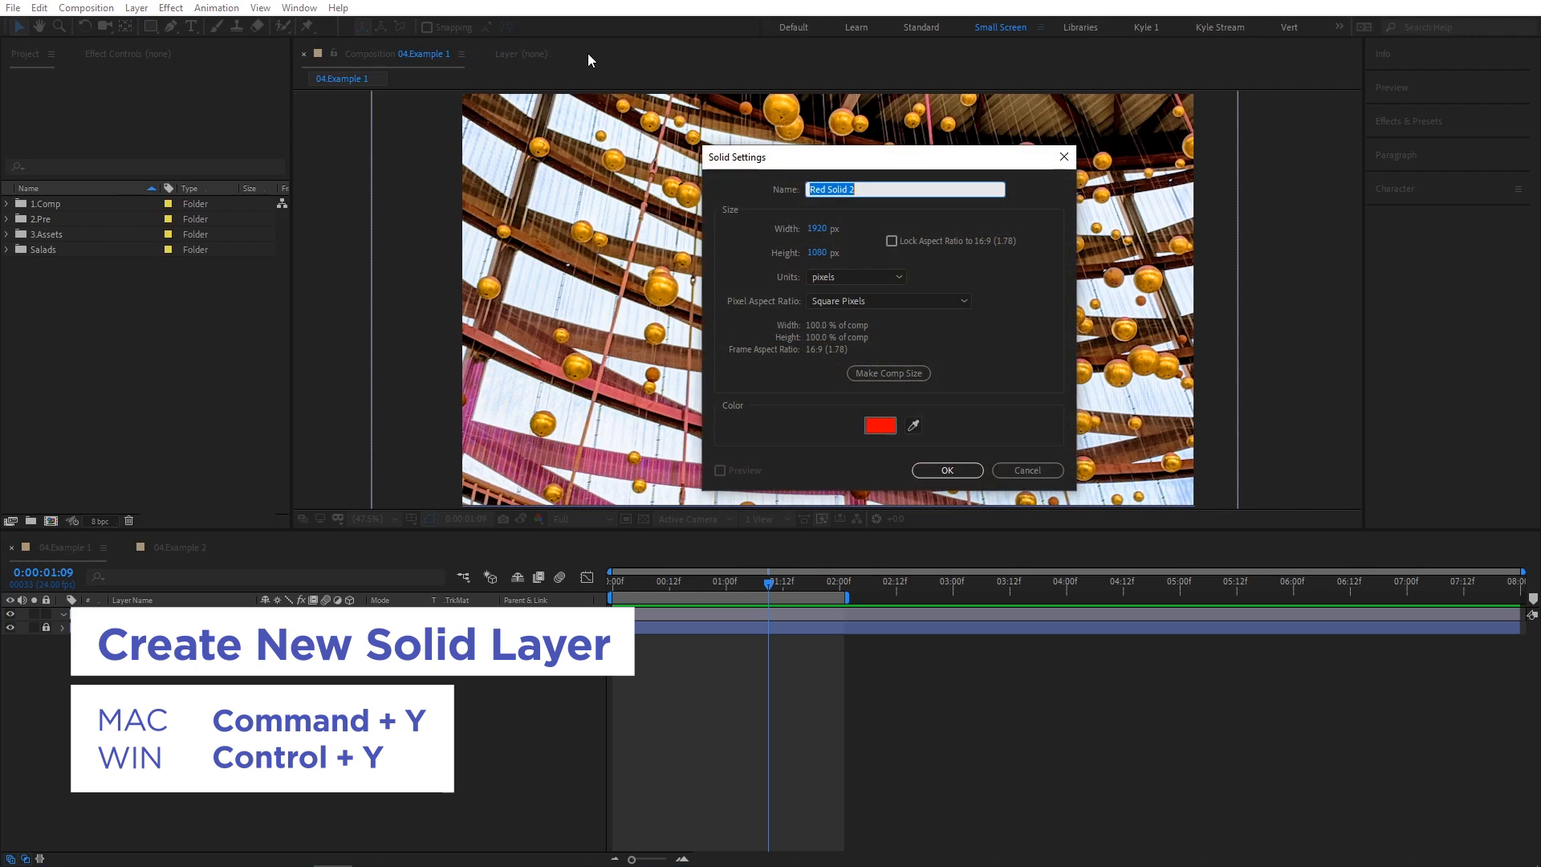
pyautogui.write('Vignette')
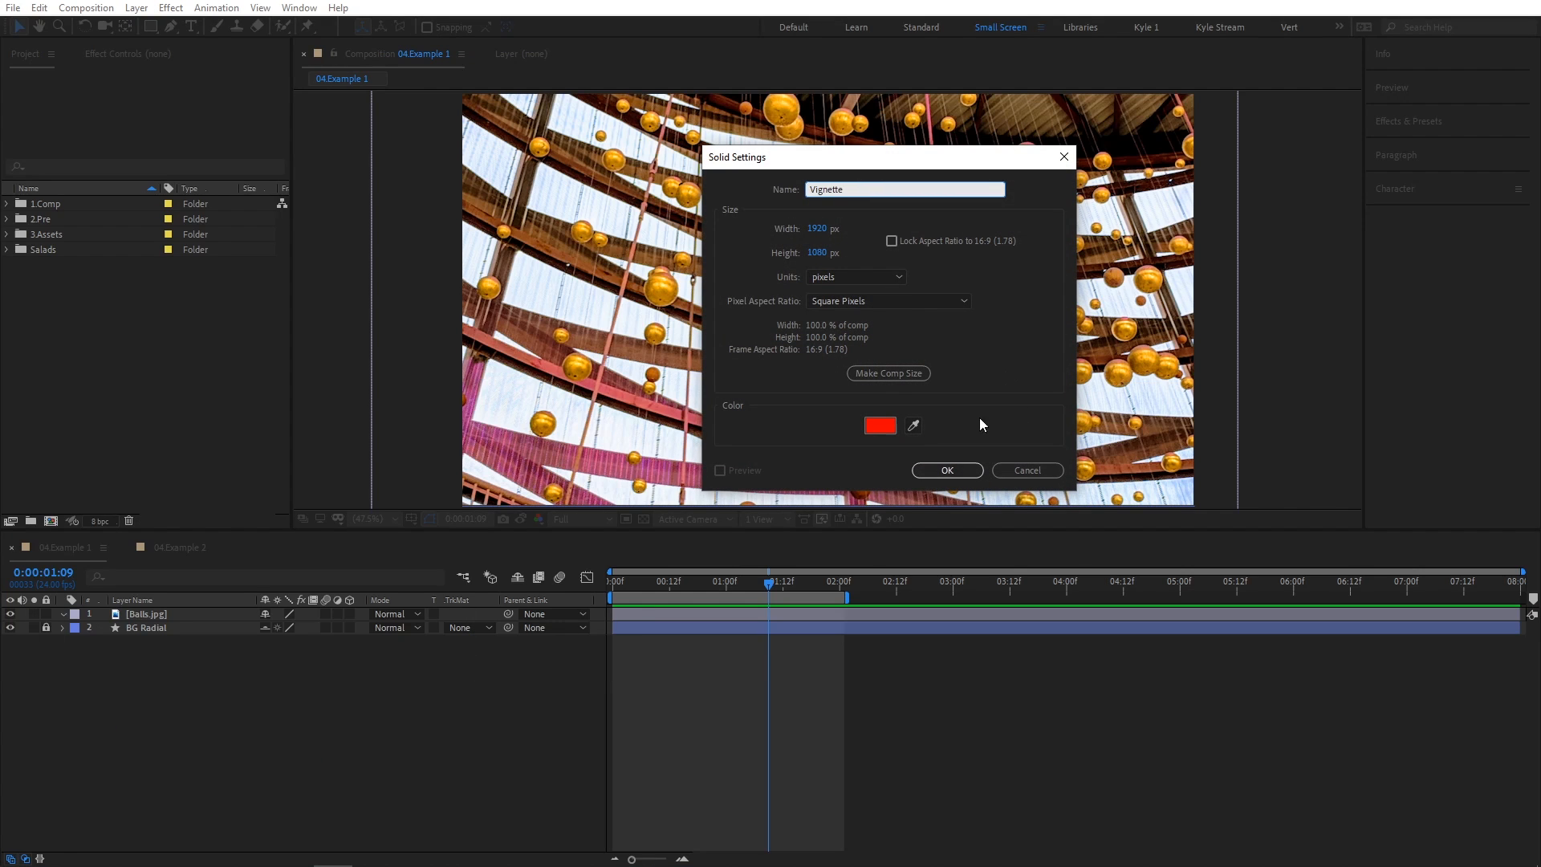
pyautogui.click(914, 426)
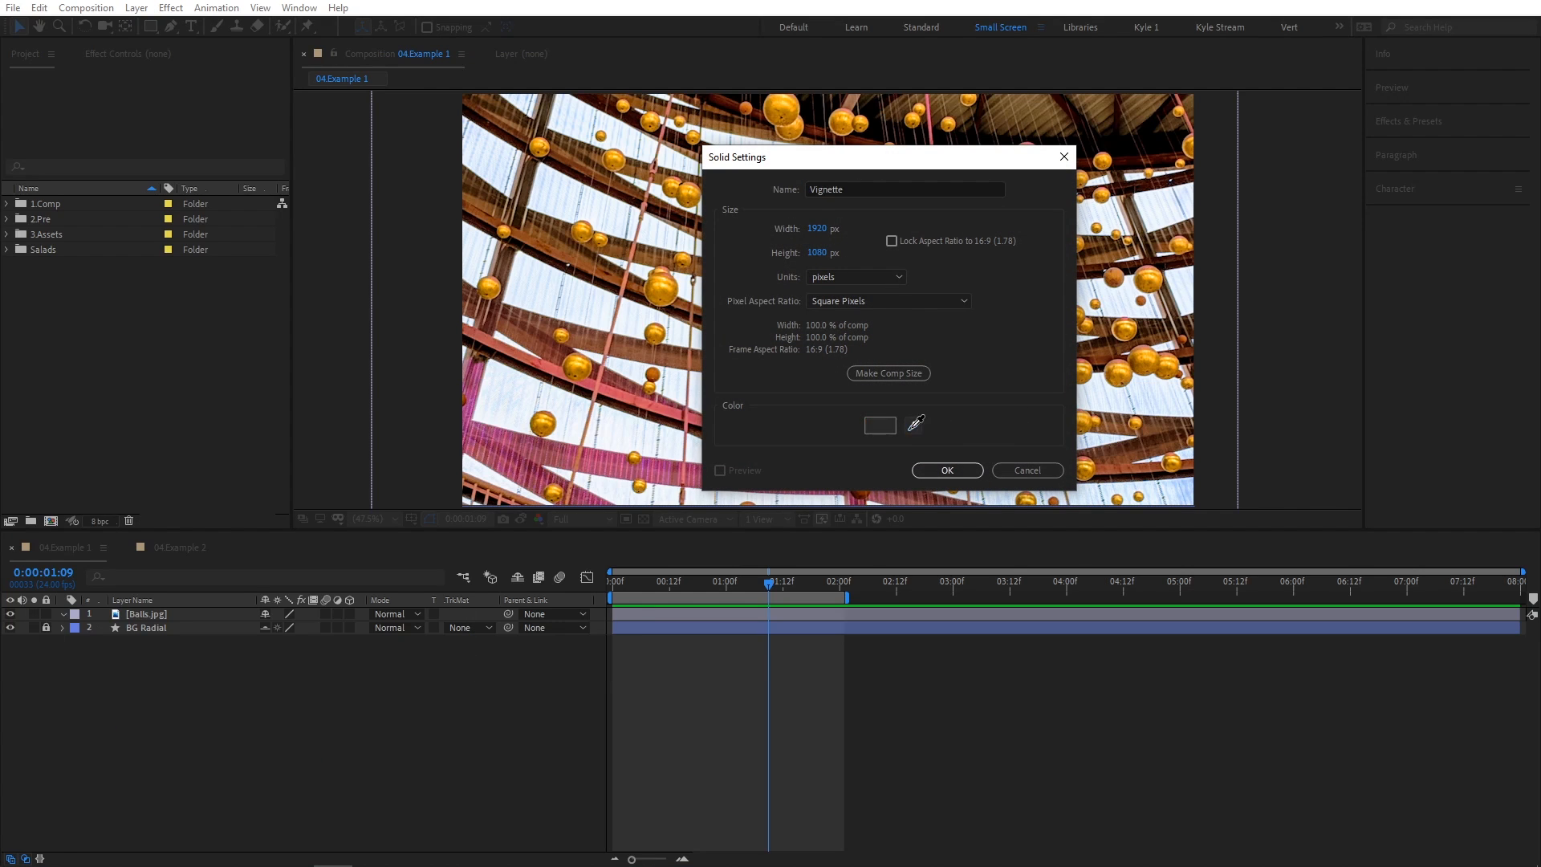
pyautogui.click(523, 364)
pyautogui.click(878, 425)
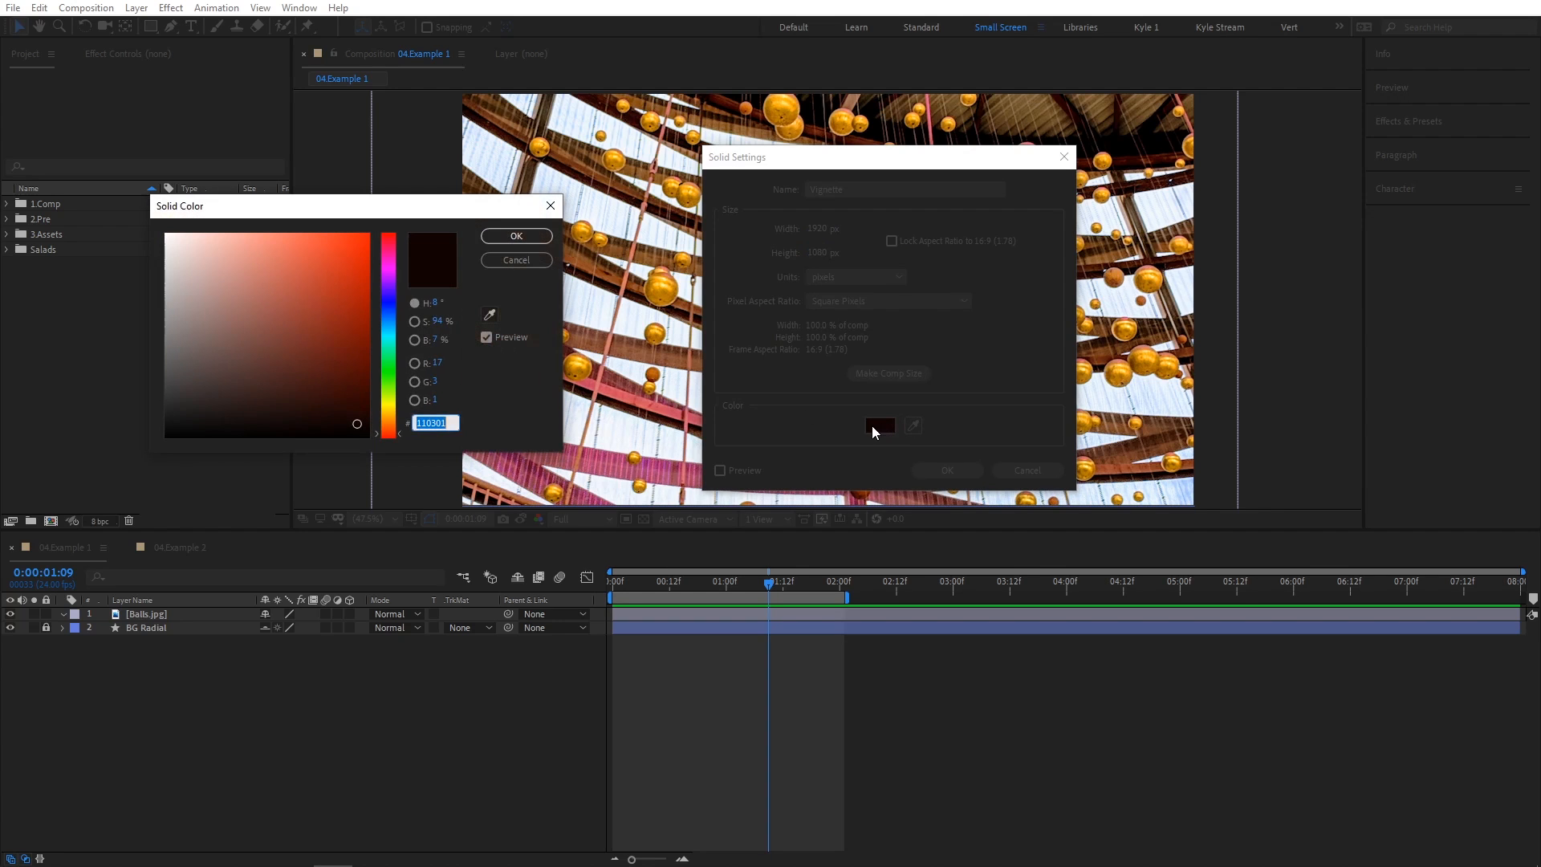
pyautogui.click(550, 206)
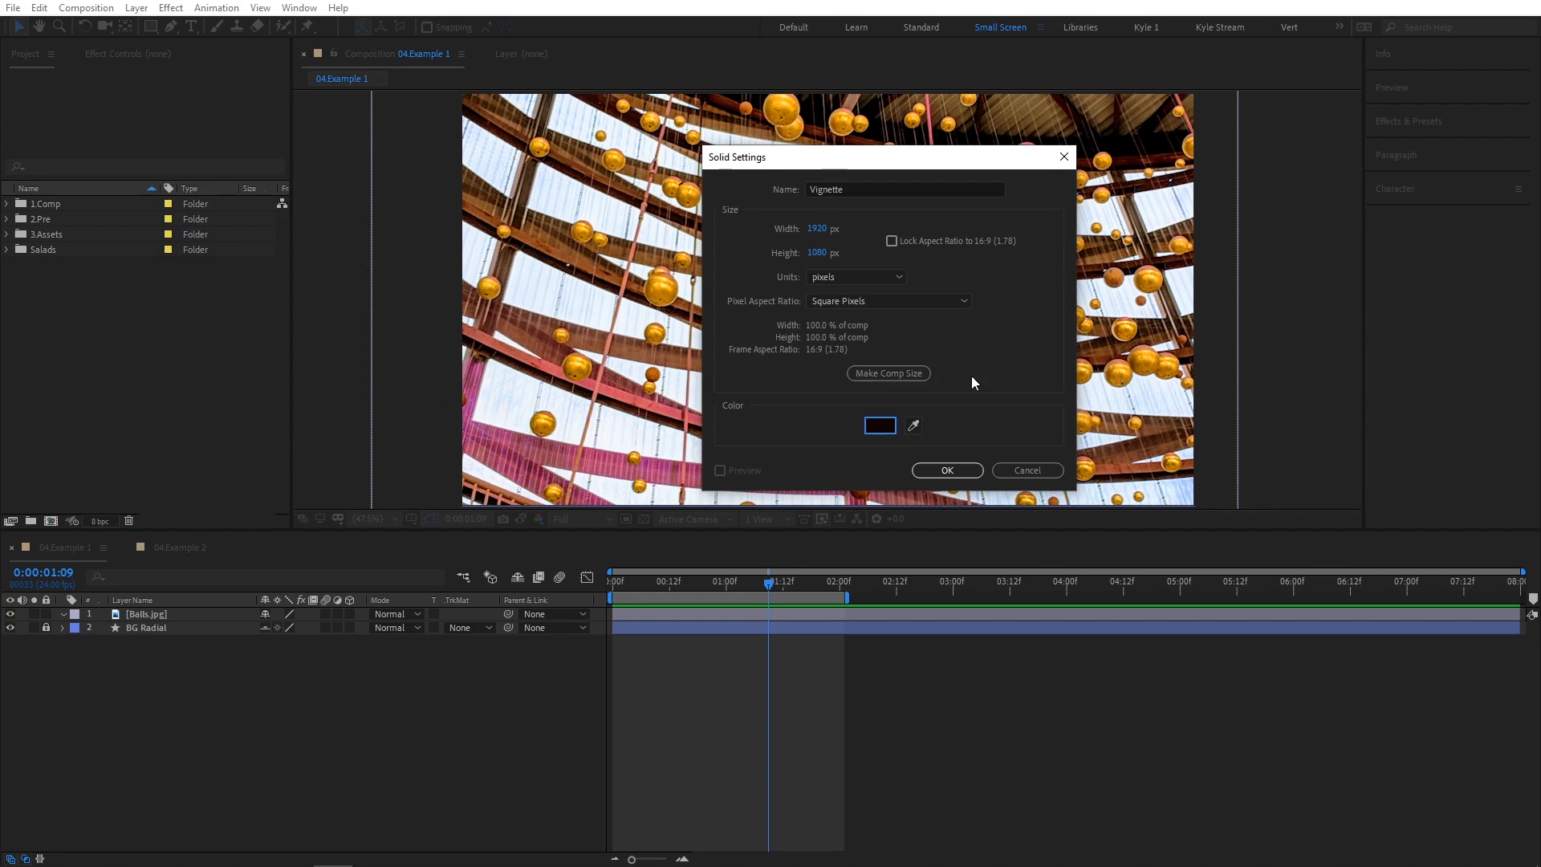
pyautogui.click(967, 470)
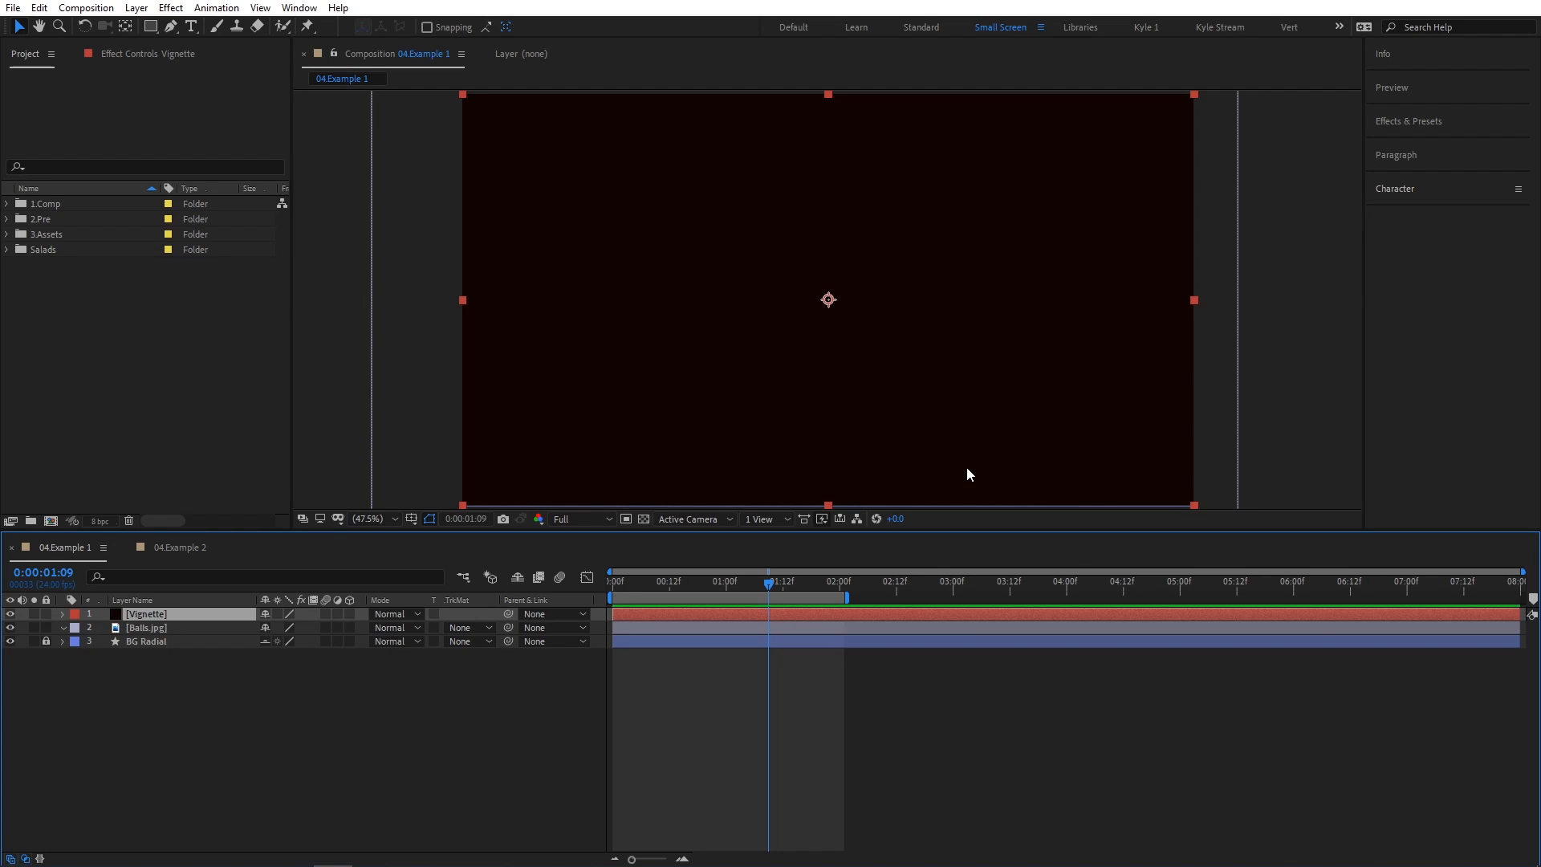
# Add an elliptical mask sized to the Vignette layer's boundaries and invert it
pyautogui.click(151, 26)
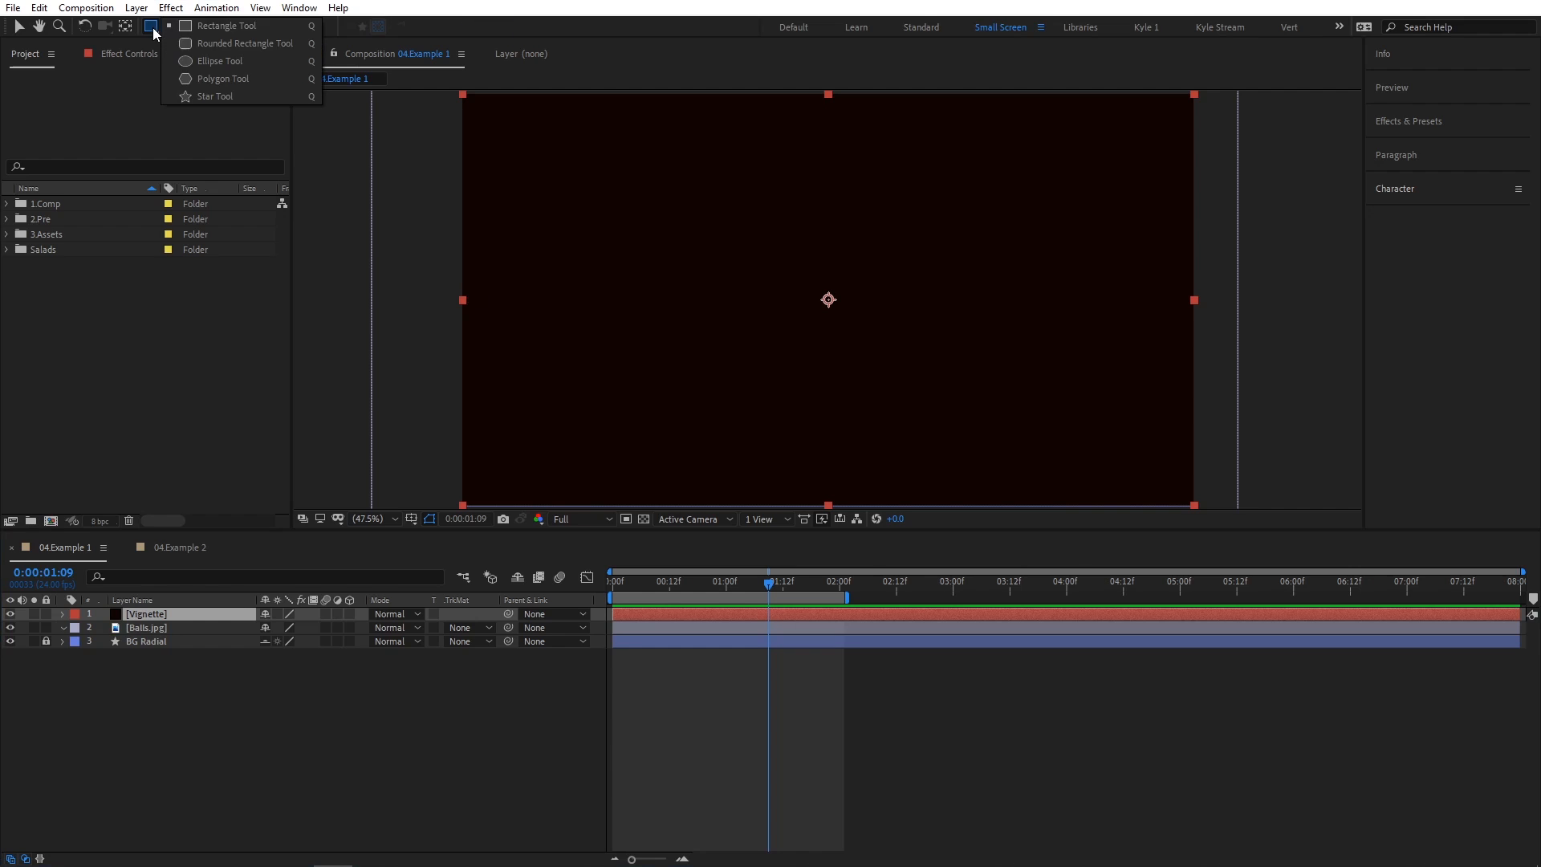
pyautogui.click(210, 61)
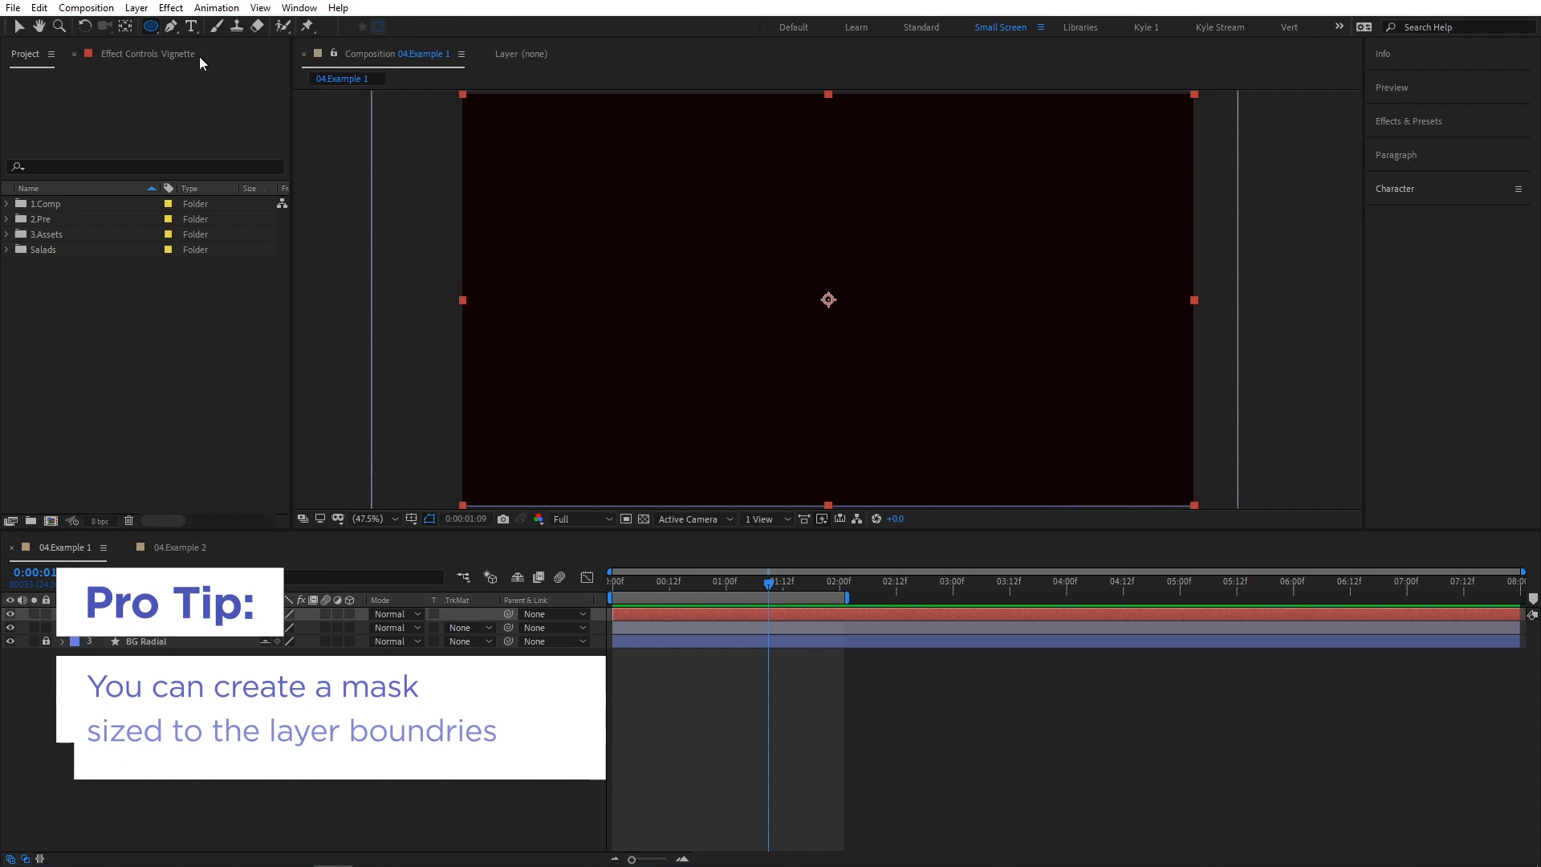
pyautogui.doubleClick(150, 26)
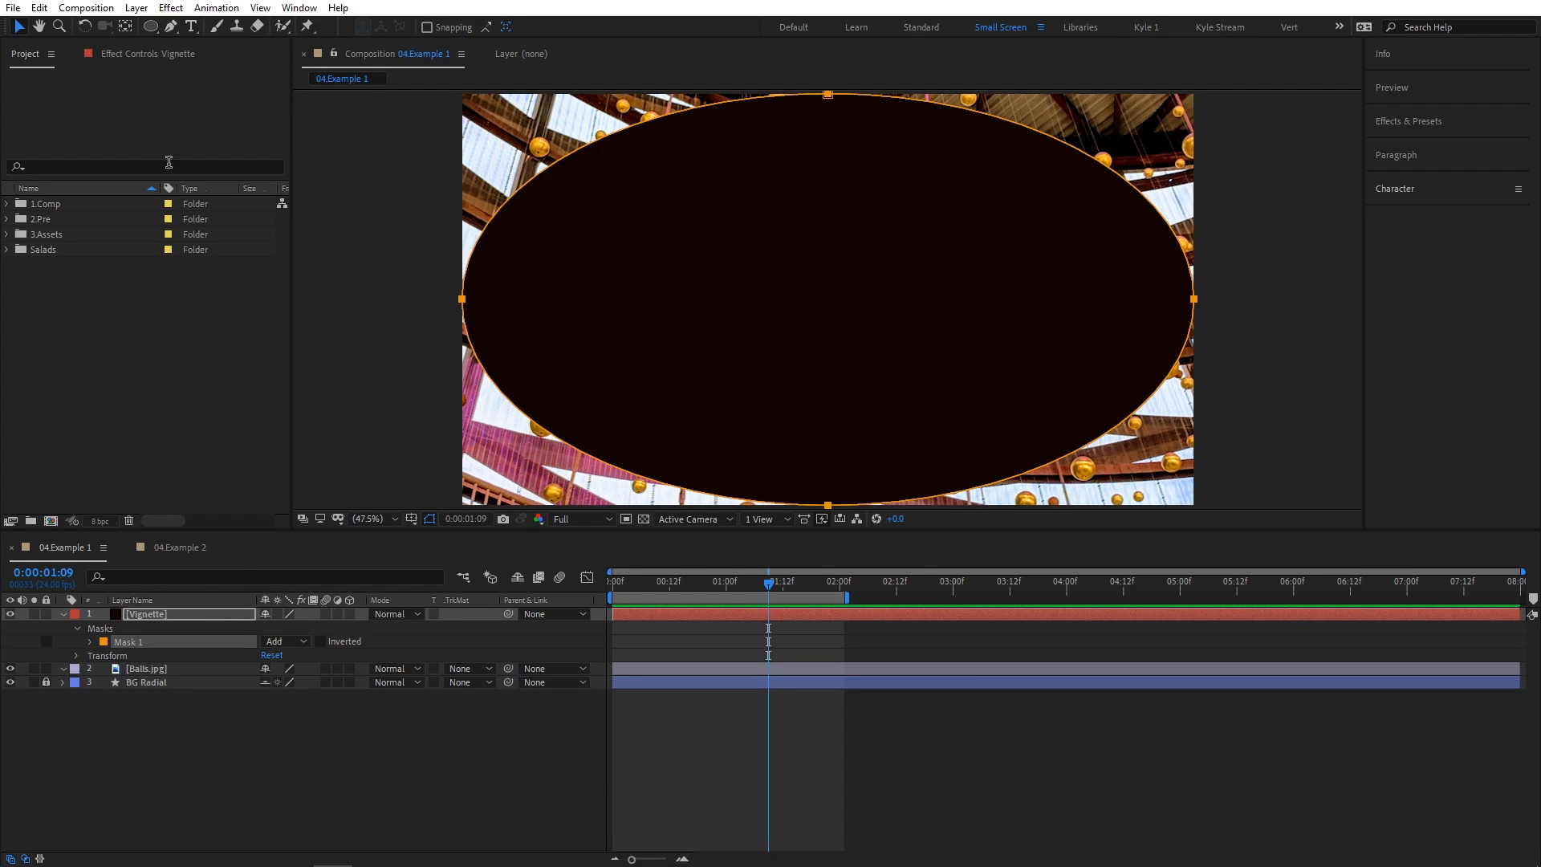
pyautogui.click(303, 641)
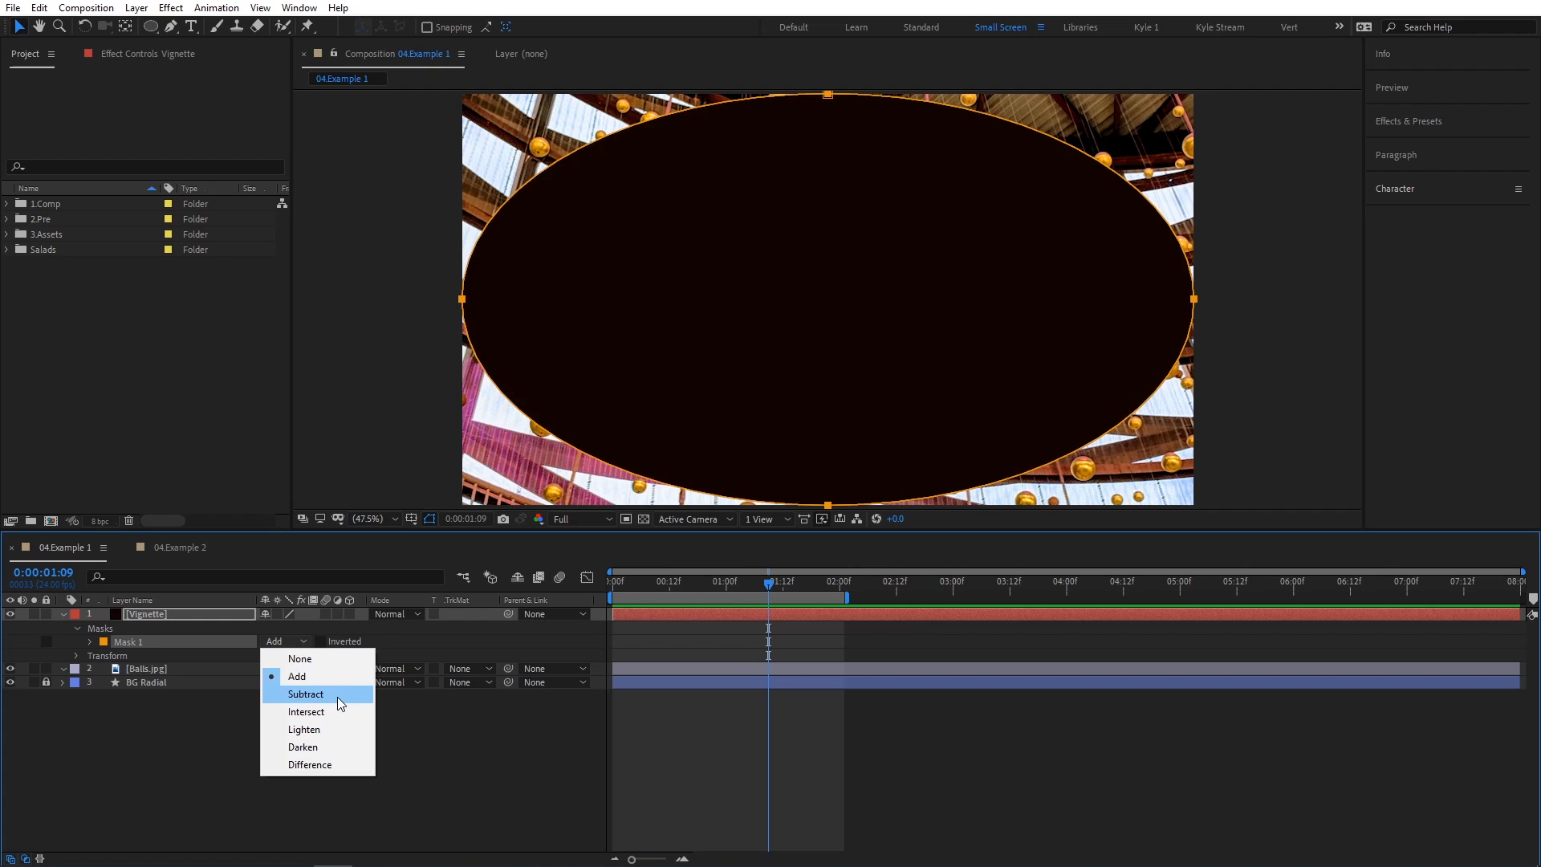
pyautogui.click(327, 647)
pyautogui.click(320, 642)
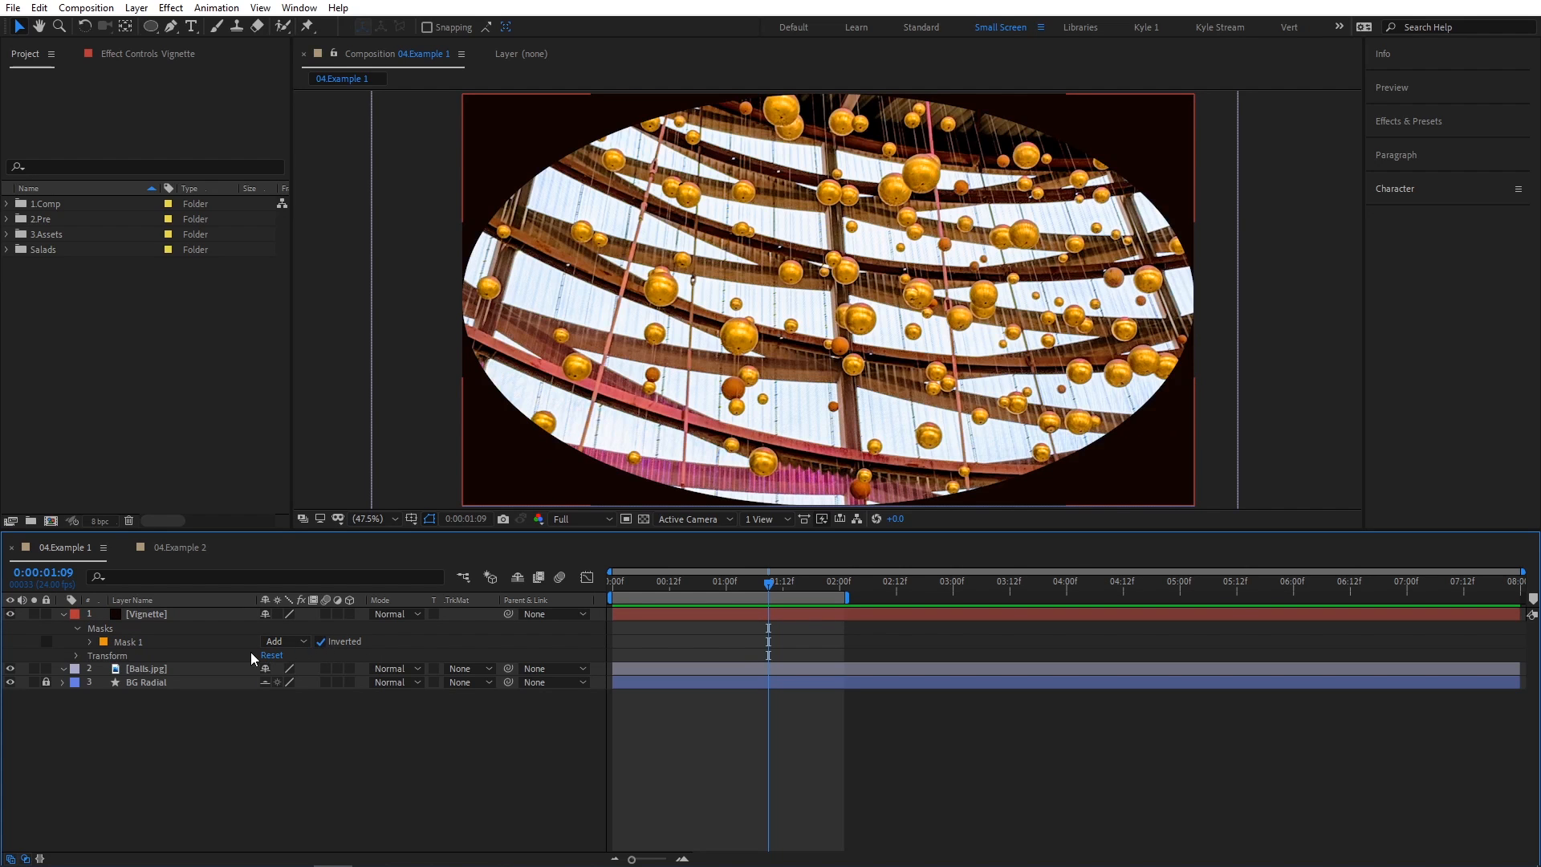
# Set the Vignette mask's feather to 358 pixels and expansion to 38 pixels, and reduce the layer's opacity to 80%
pyautogui.click(90, 642)
pyautogui.moveTo(281, 668); pyautogui.dragTo(377, 670)
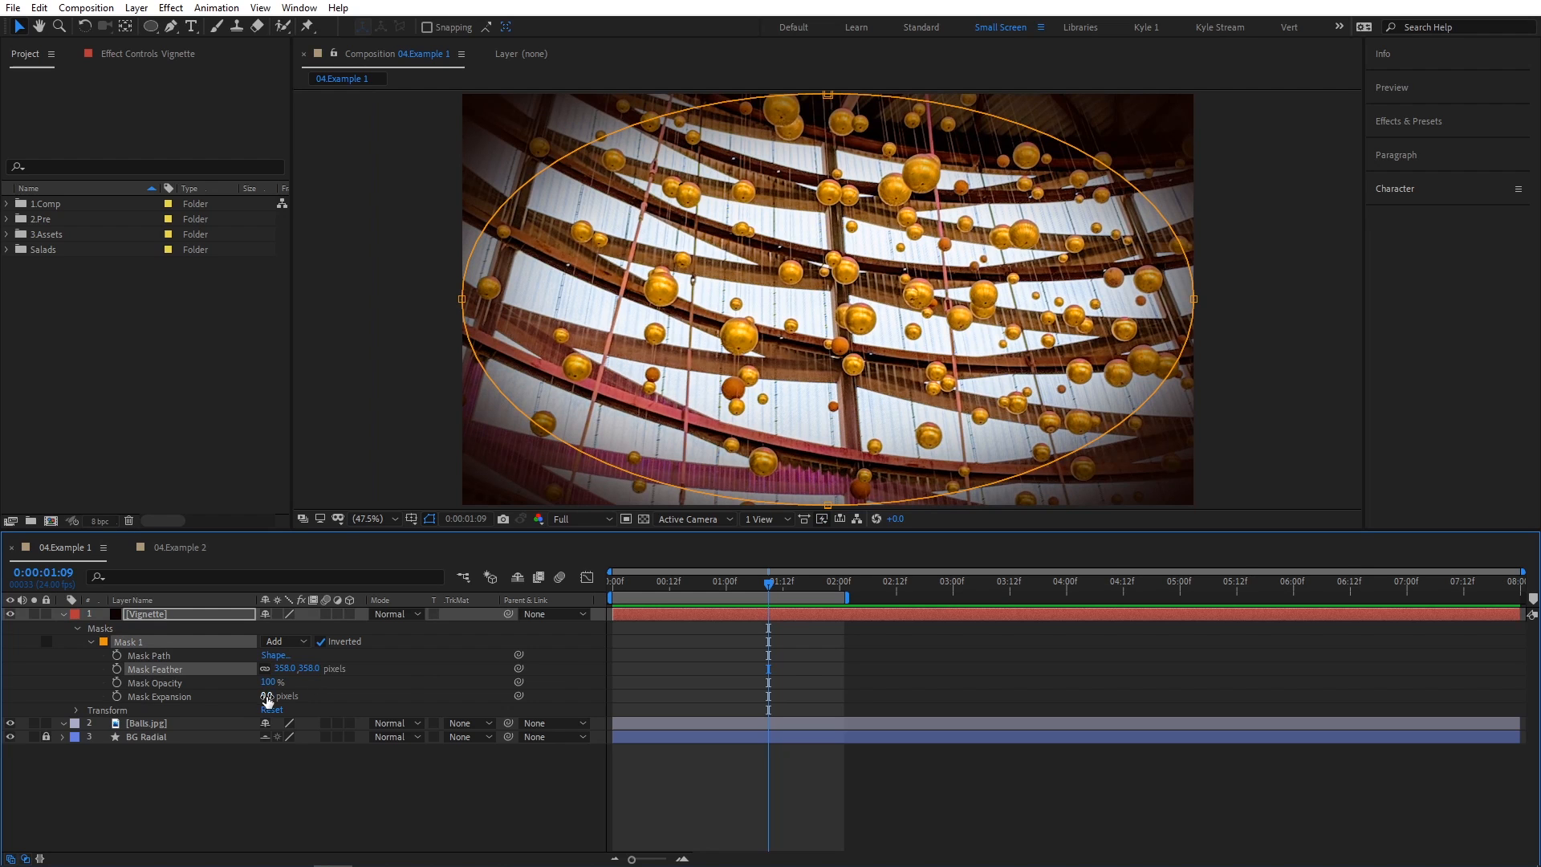
pyautogui.moveTo(267, 696); pyautogui.dragTo(297, 696)
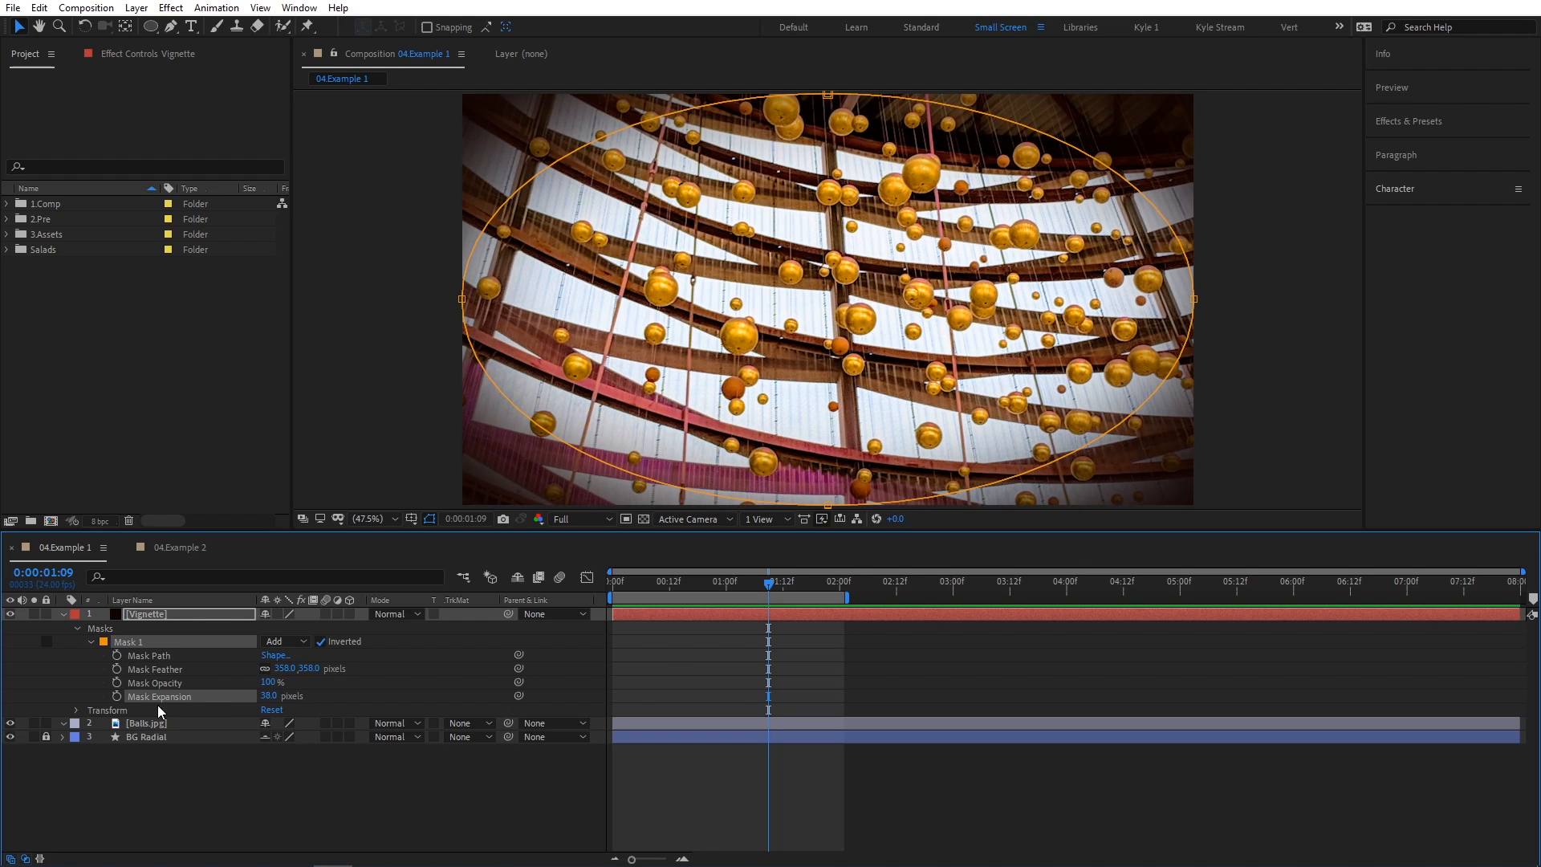
pyautogui.click(77, 711)
pyautogui.moveTo(269, 777); pyautogui.dragTo(254, 777)
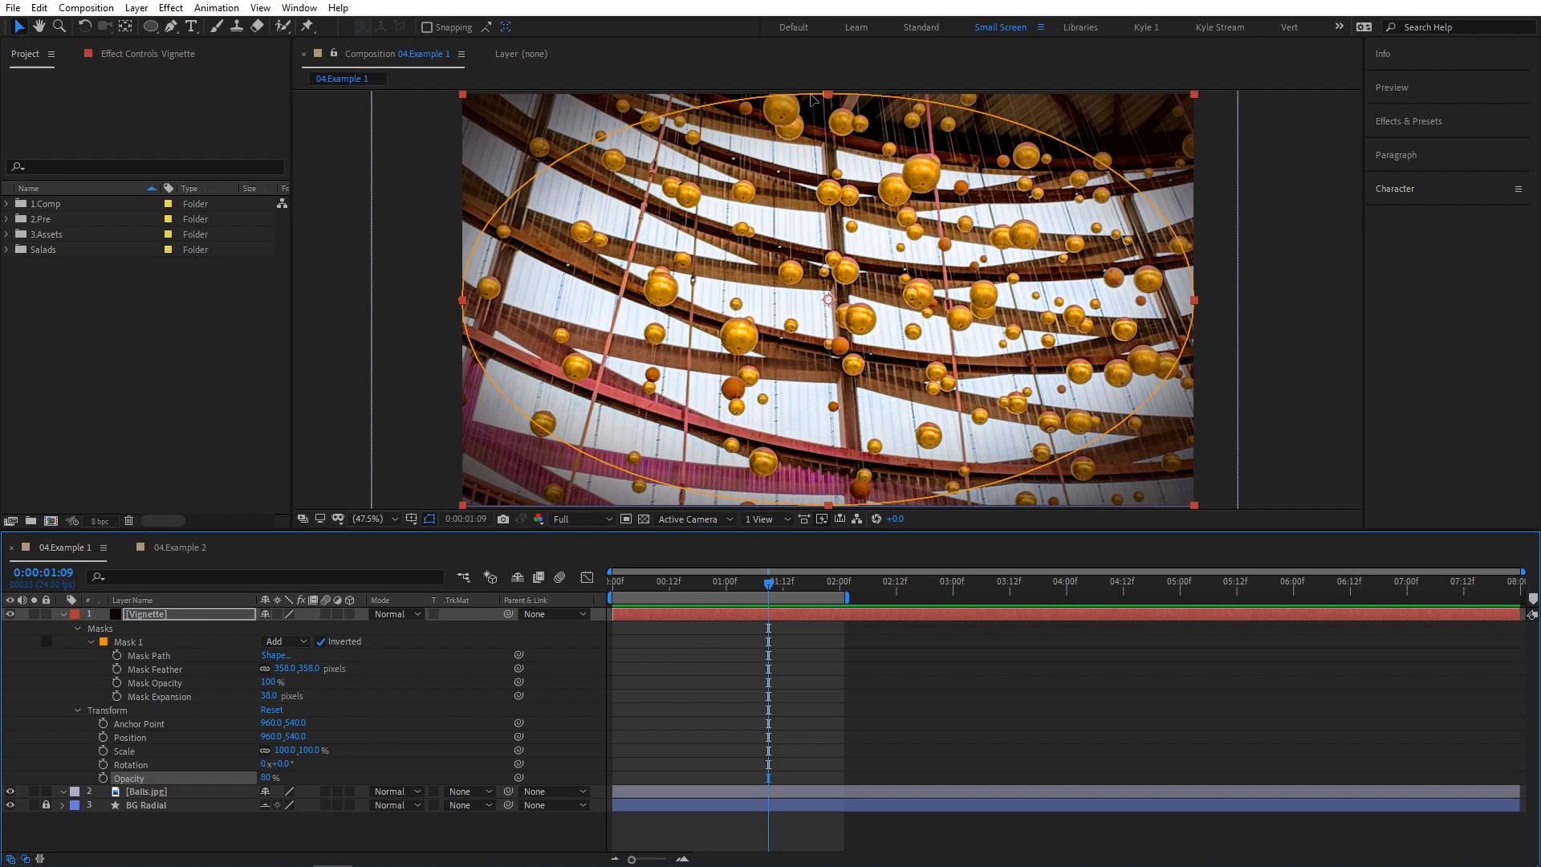
# Reshape the Vignette mask by moving its four points inward, shifting the upper and lower points leftward and adjusting the curve handles
pyautogui.moveTo(827, 97); pyautogui.dragTo(769, 105)
pyautogui.moveTo(1198, 303); pyautogui.dragTo(1139, 304)
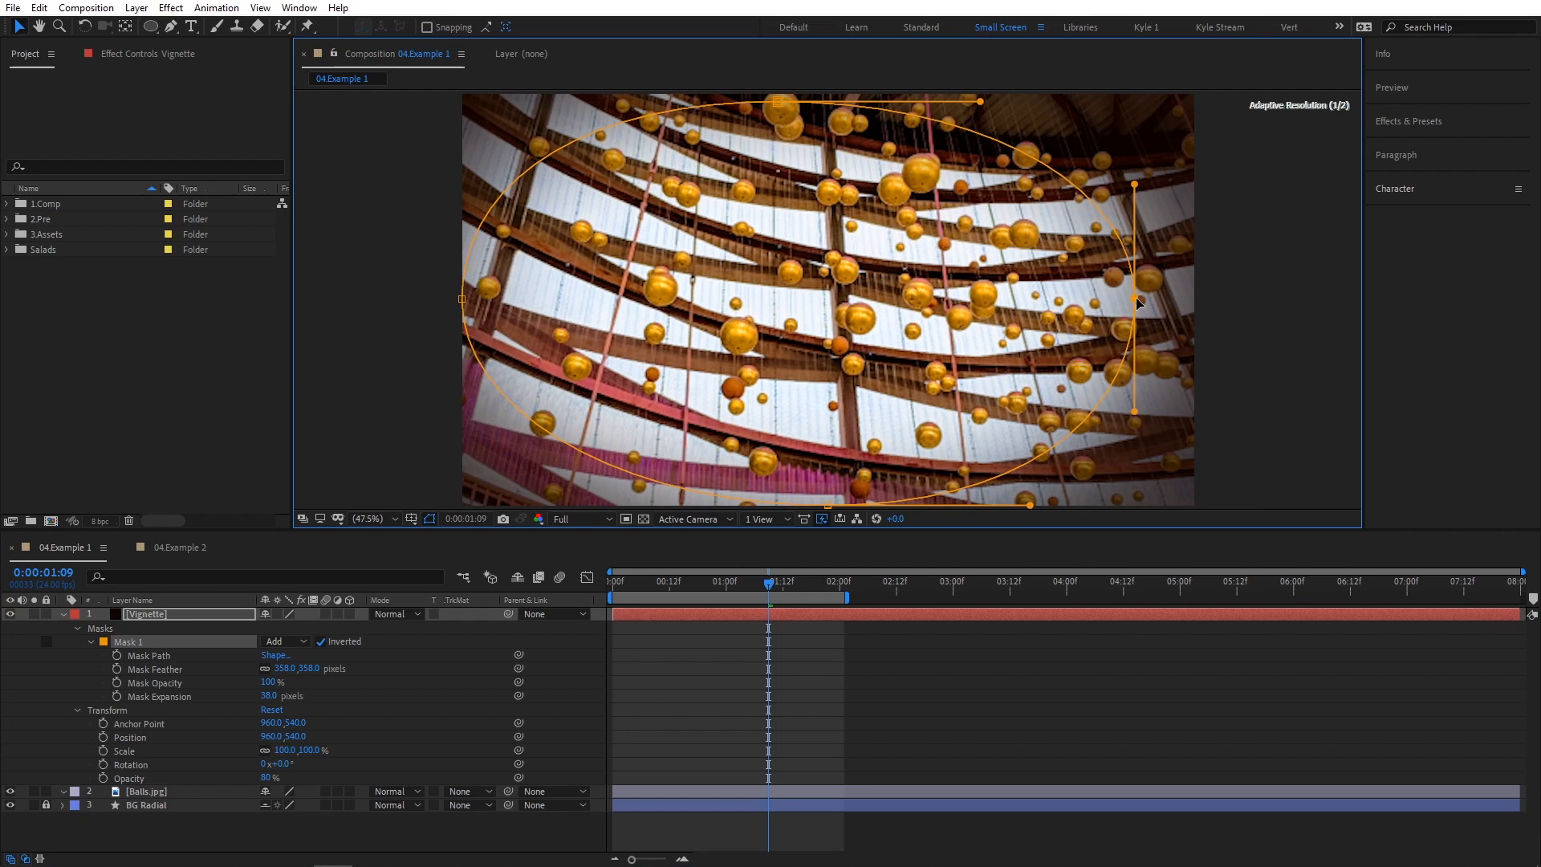
pyautogui.moveTo(829, 507); pyautogui.dragTo(790, 498)
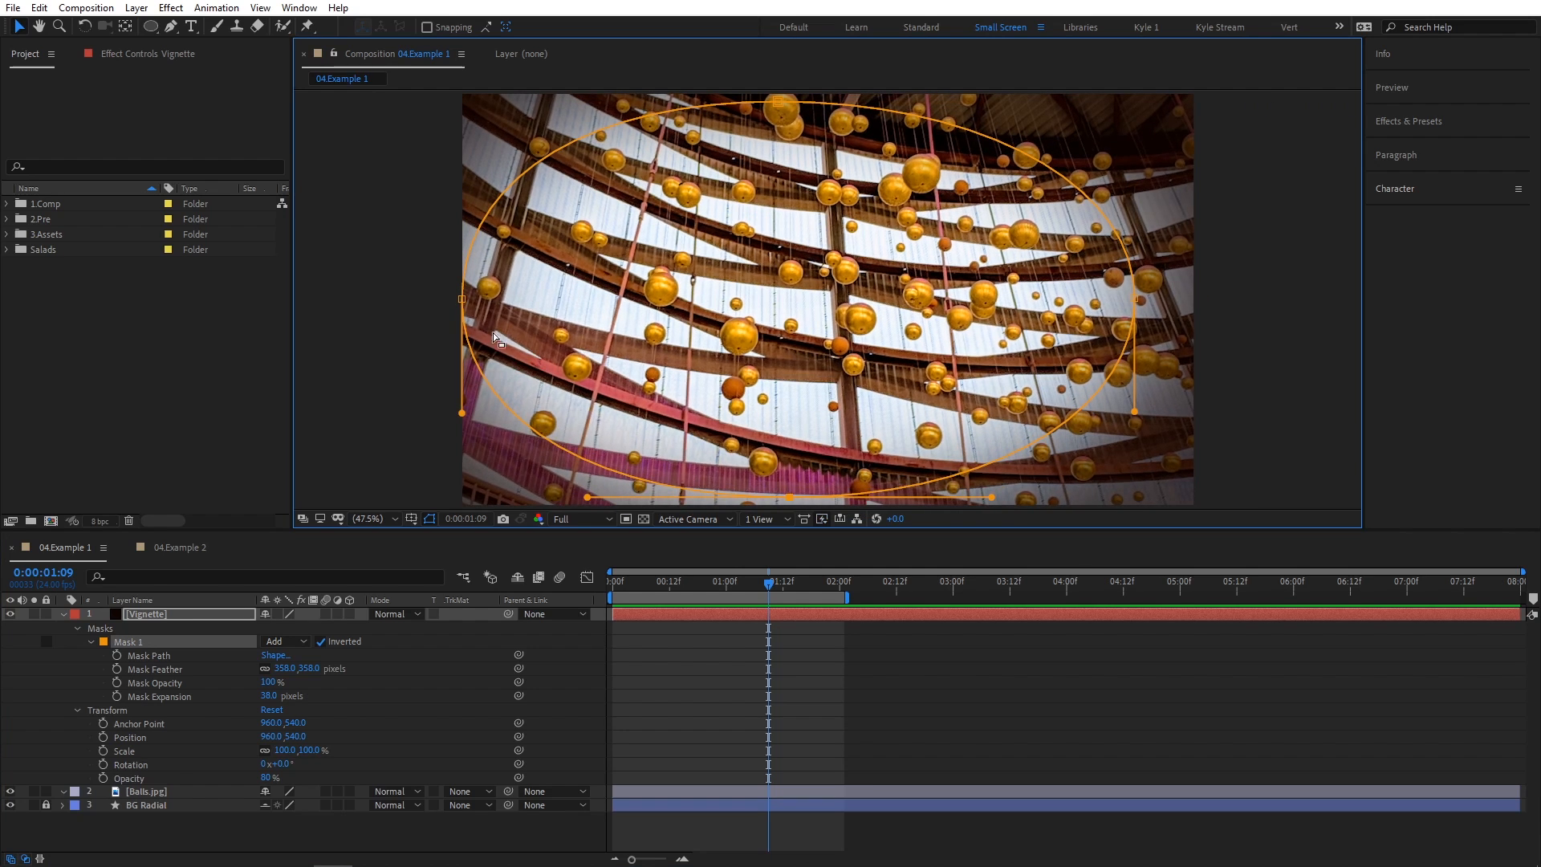
pyautogui.moveTo(463, 299); pyautogui.dragTo(482, 300)
pyautogui.moveTo(482, 187); pyautogui.dragTo(492, 225)
pyautogui.moveTo(576, 102); pyautogui.dragTo(596, 114)
pyautogui.moveTo(786, 106); pyautogui.dragTo(751, 119)
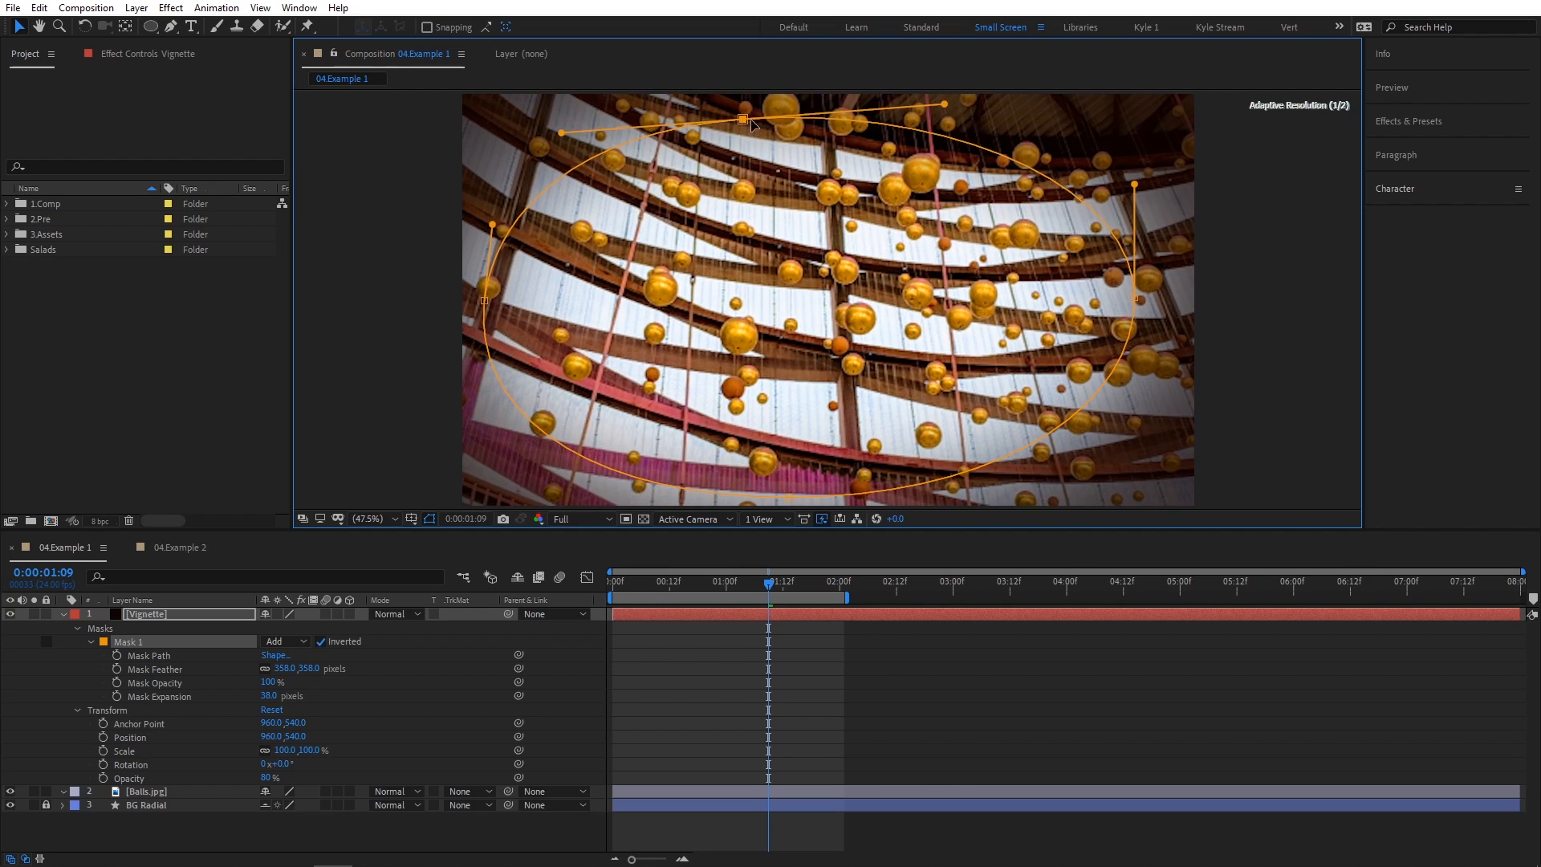
pyautogui.click(1301, 409)
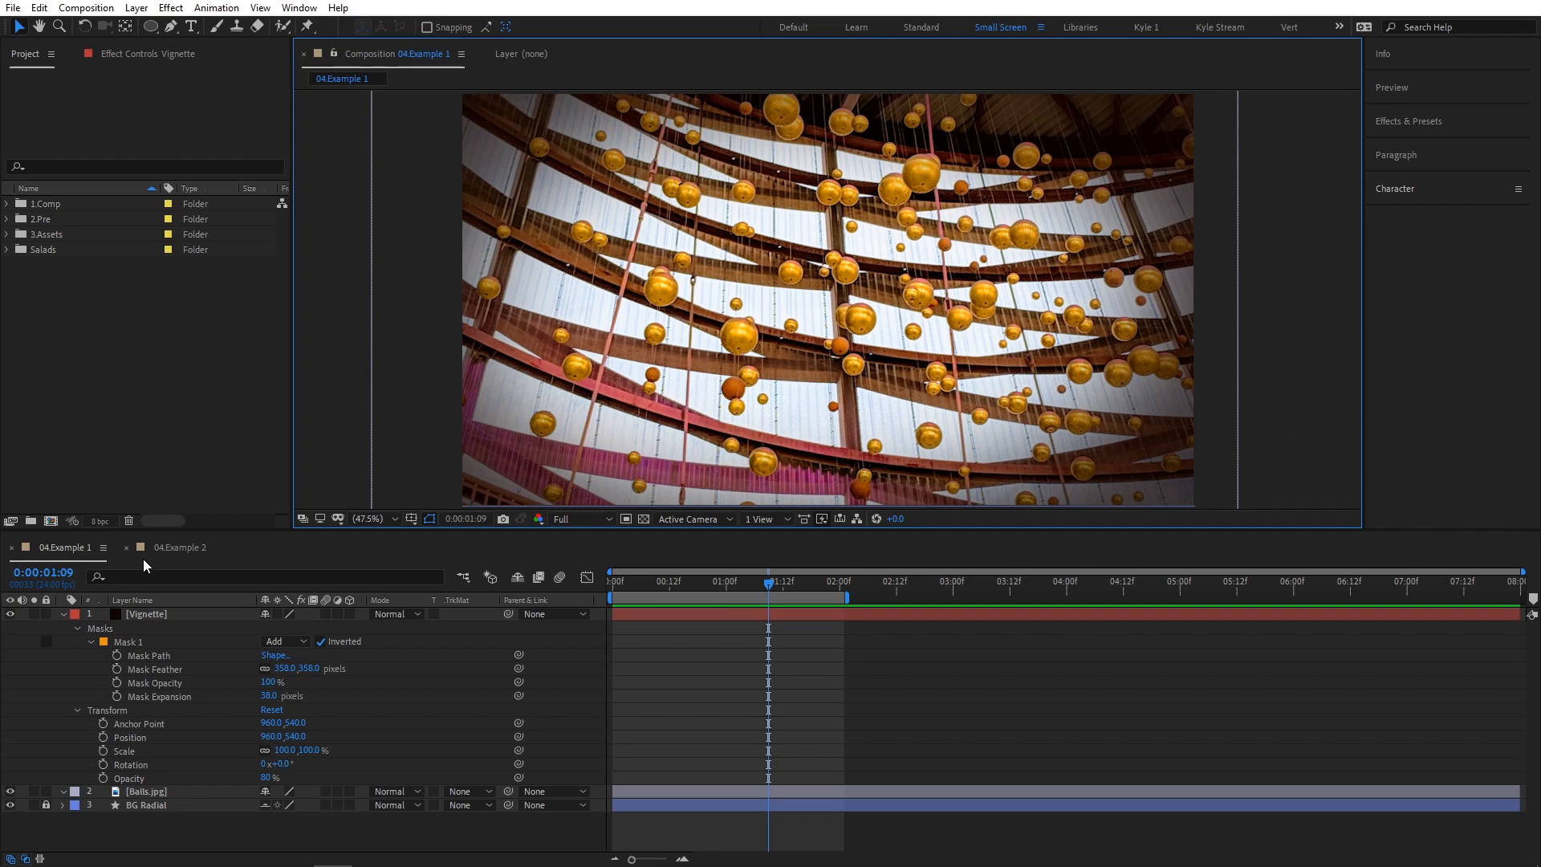
# In the 04.Example 2 composition, draw two side-by-side rectangular masks on Balls.jpg that extend beyond the frame and meet near its center
pyautogui.click(175, 550)
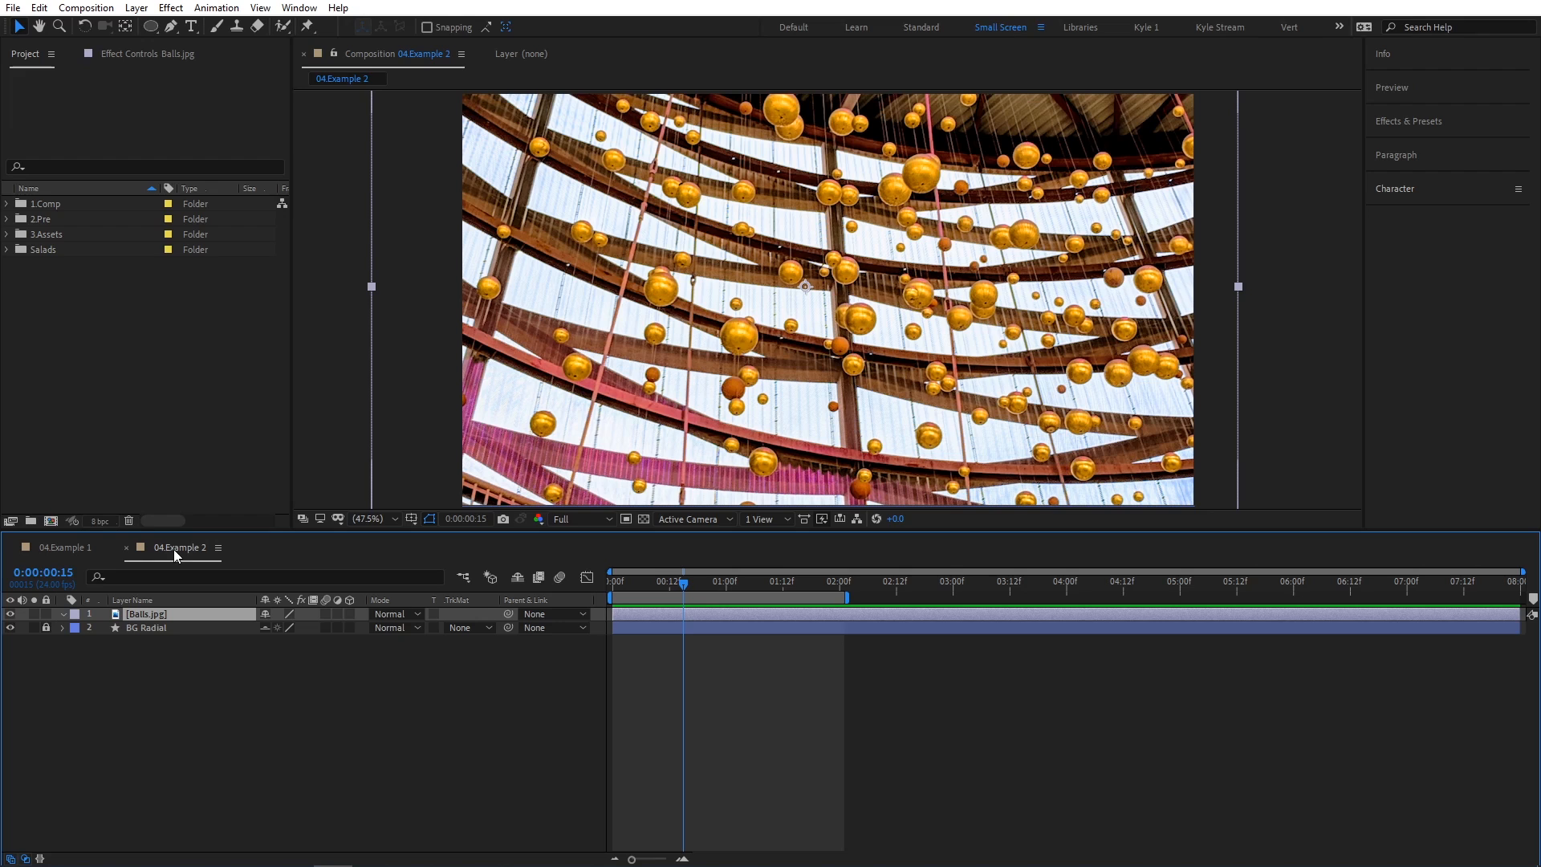
pyautogui.click(150, 26)
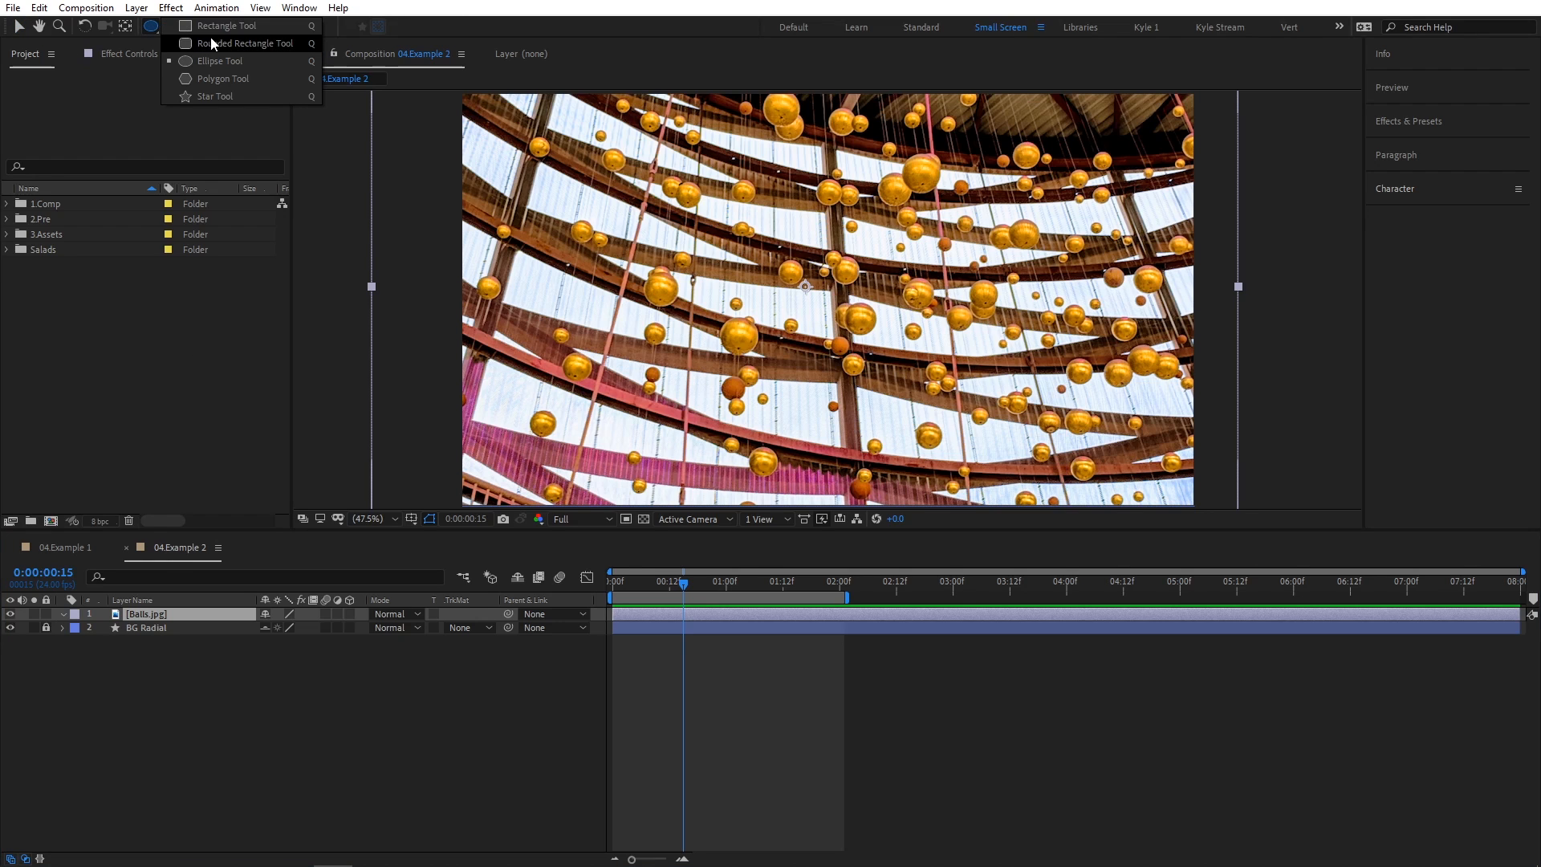
pyautogui.click(220, 27)
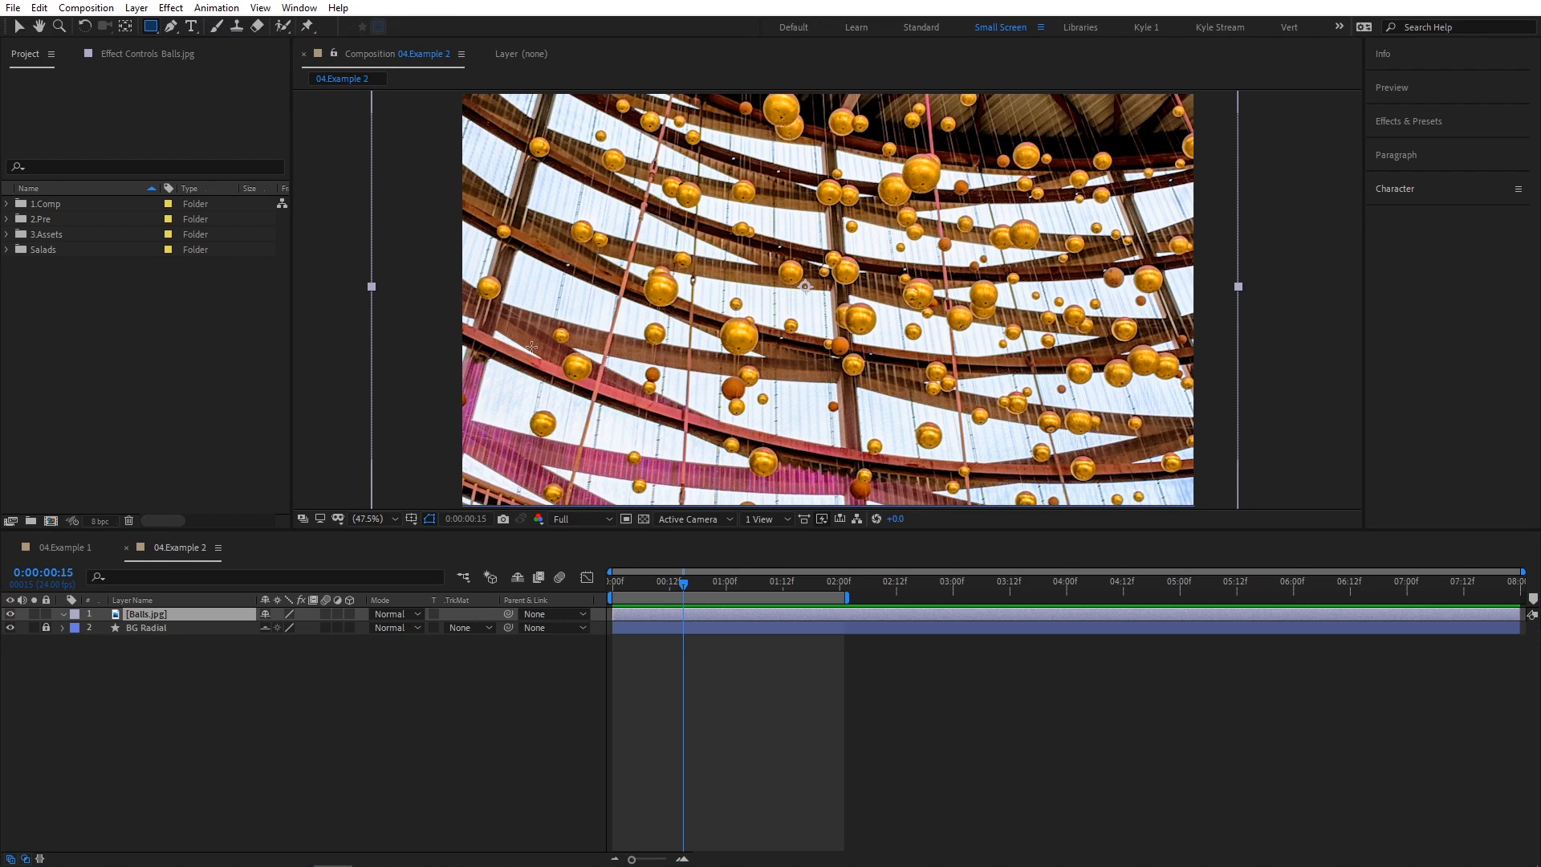
pyautogui.scroll(-2, 531, 347)
pyautogui.moveTo(471, 120)
pyautogui.mouseDown()
pyautogui.moveTo(529, 198)
pyautogui.moveTo(825, 474)
pyautogui.mouseUp()
pyautogui.moveTo(1120, 116); pyautogui.dragTo(824, 474)
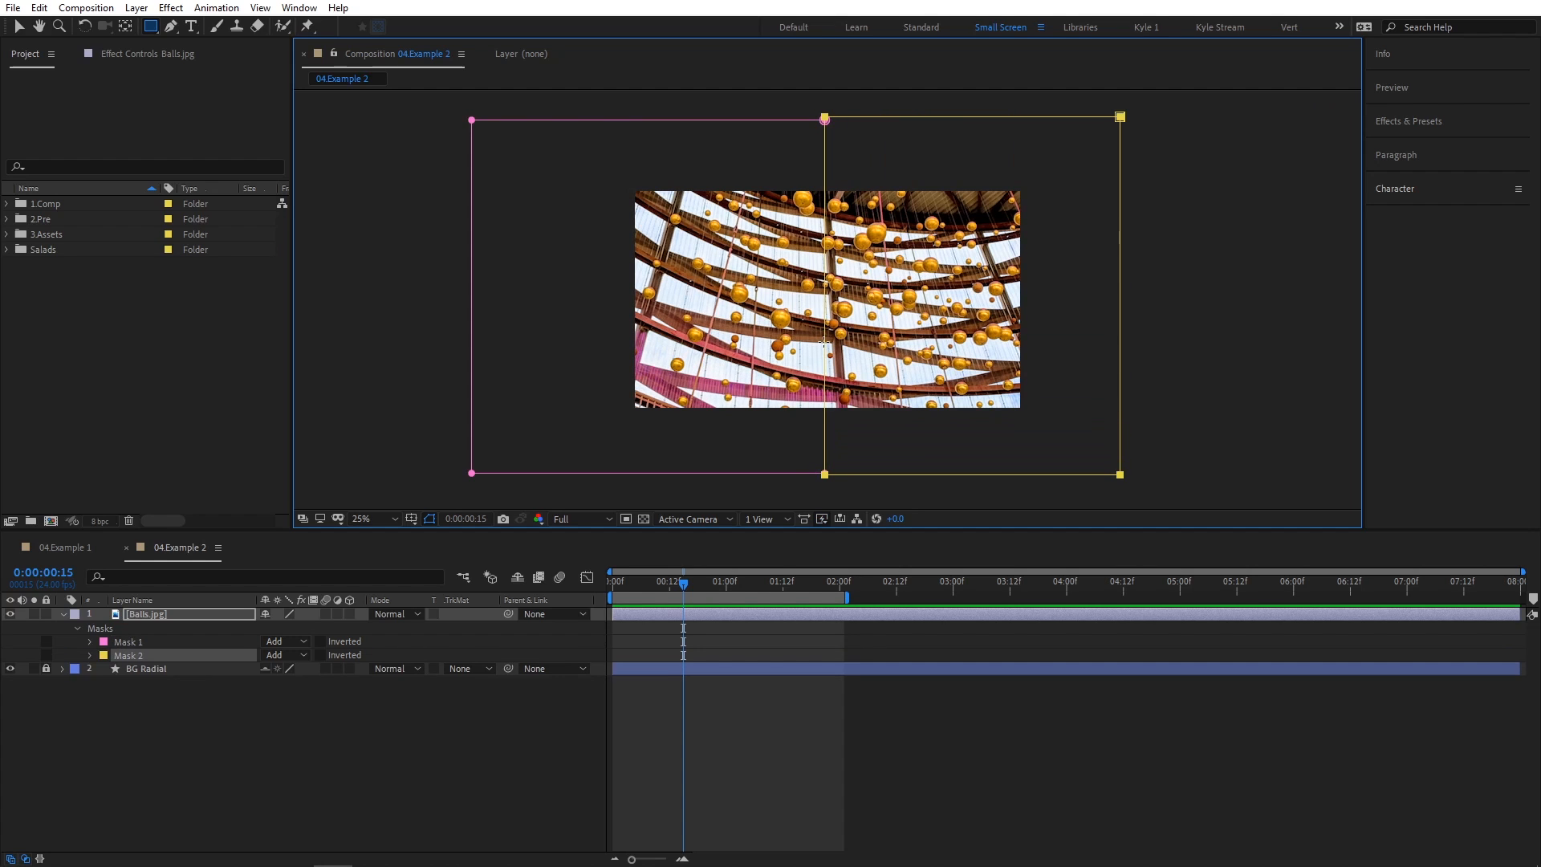
# Show the title/action-safe guides and align the meeting edges of both masks with the composition's vertical center
pyautogui.press('.')
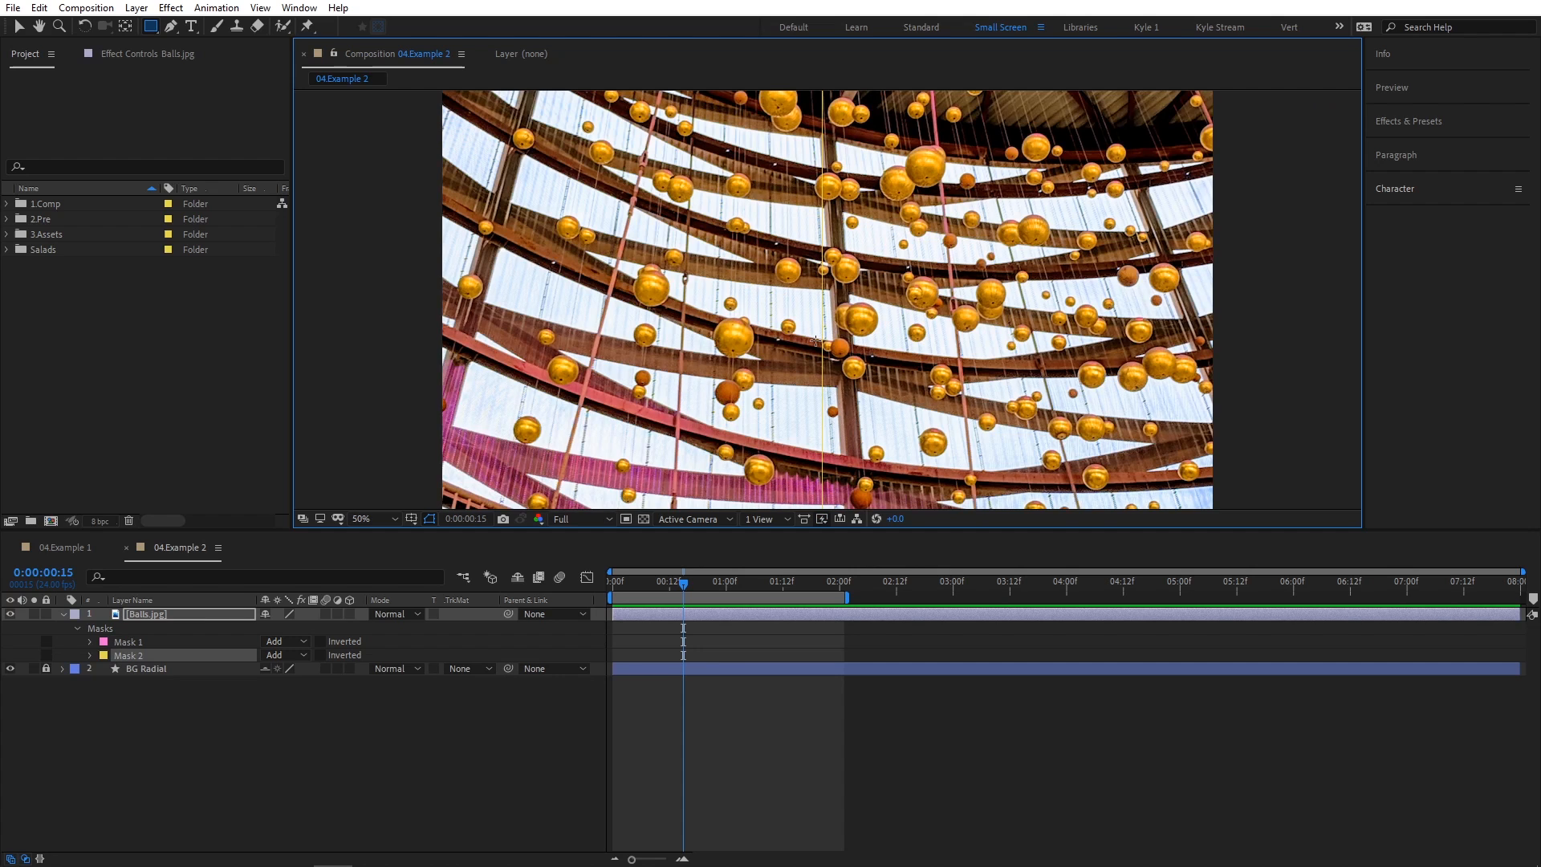
pyautogui.press("'")
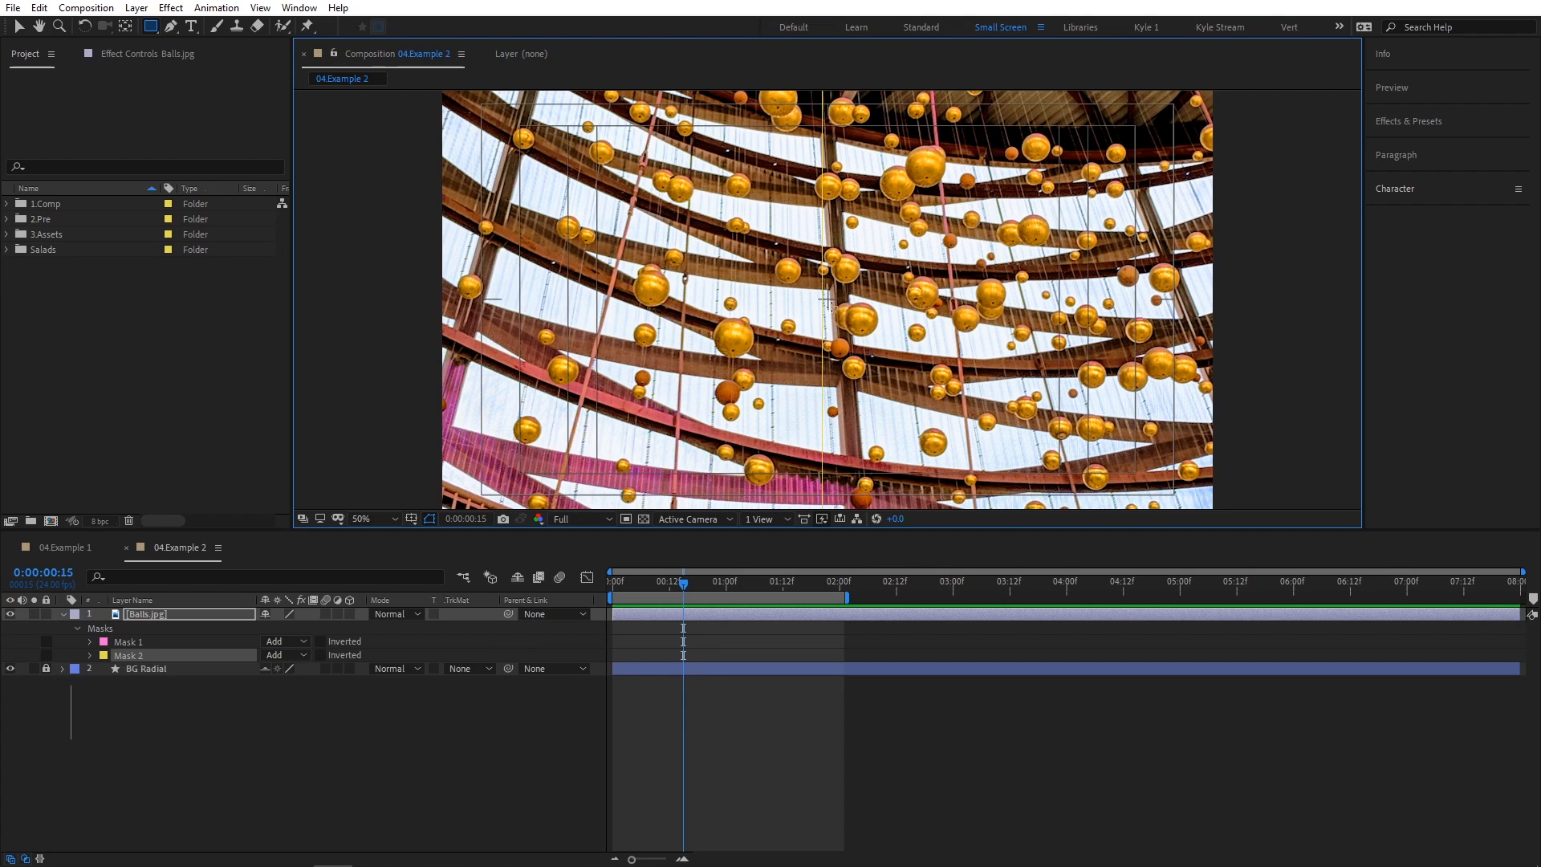
pyautogui.press('.')
pyautogui.press('.')
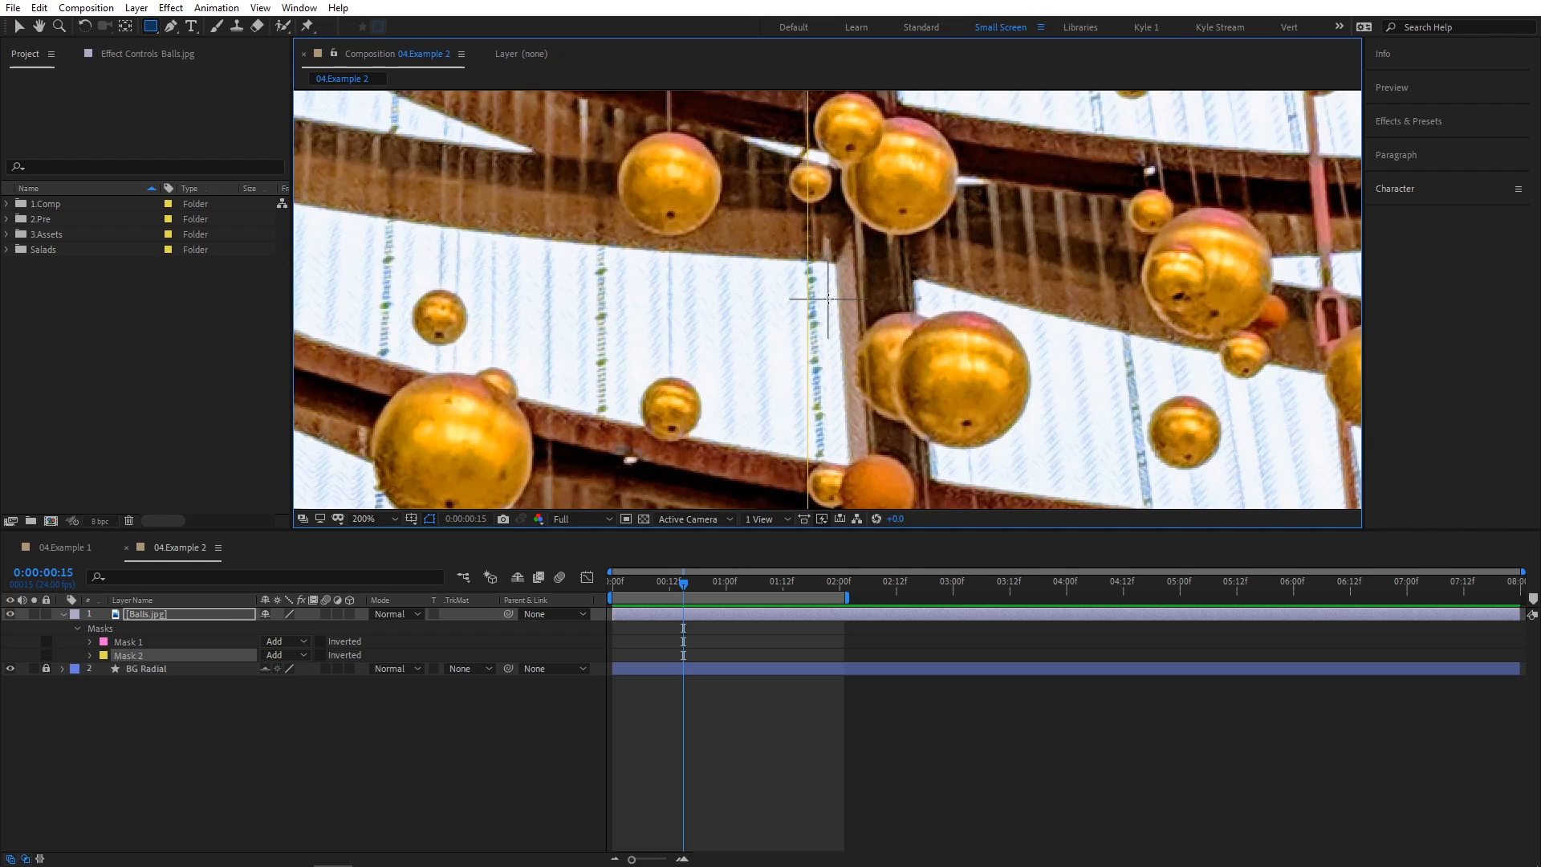
pyautogui.press('v')
pyautogui.moveTo(809, 325); pyautogui.dragTo(829, 330)
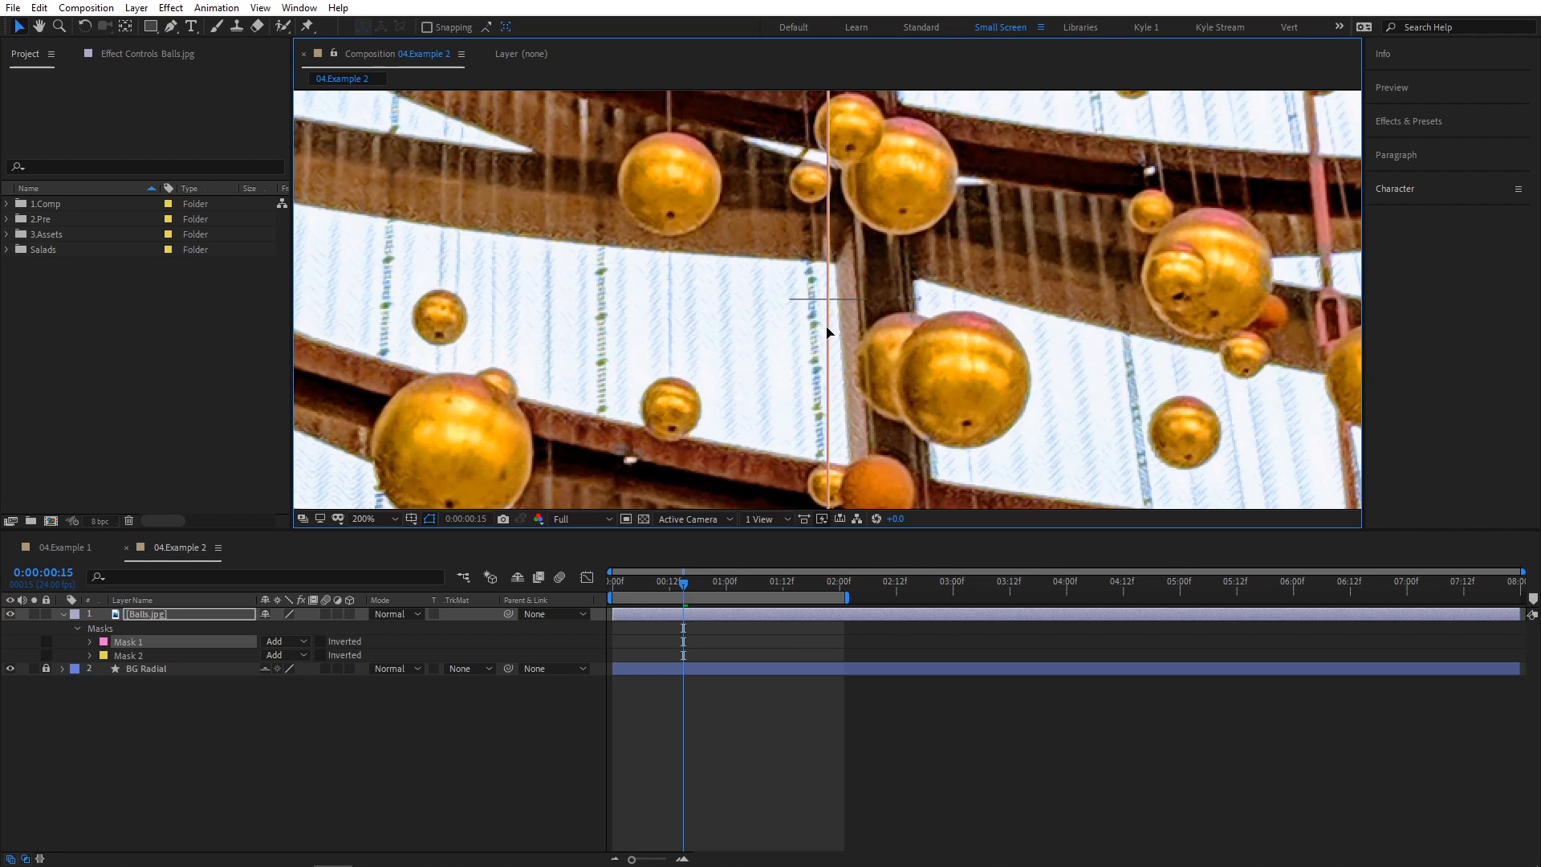
pyautogui.hotkey('shift', '/')
pyautogui.press(',')
pyautogui.press(',')
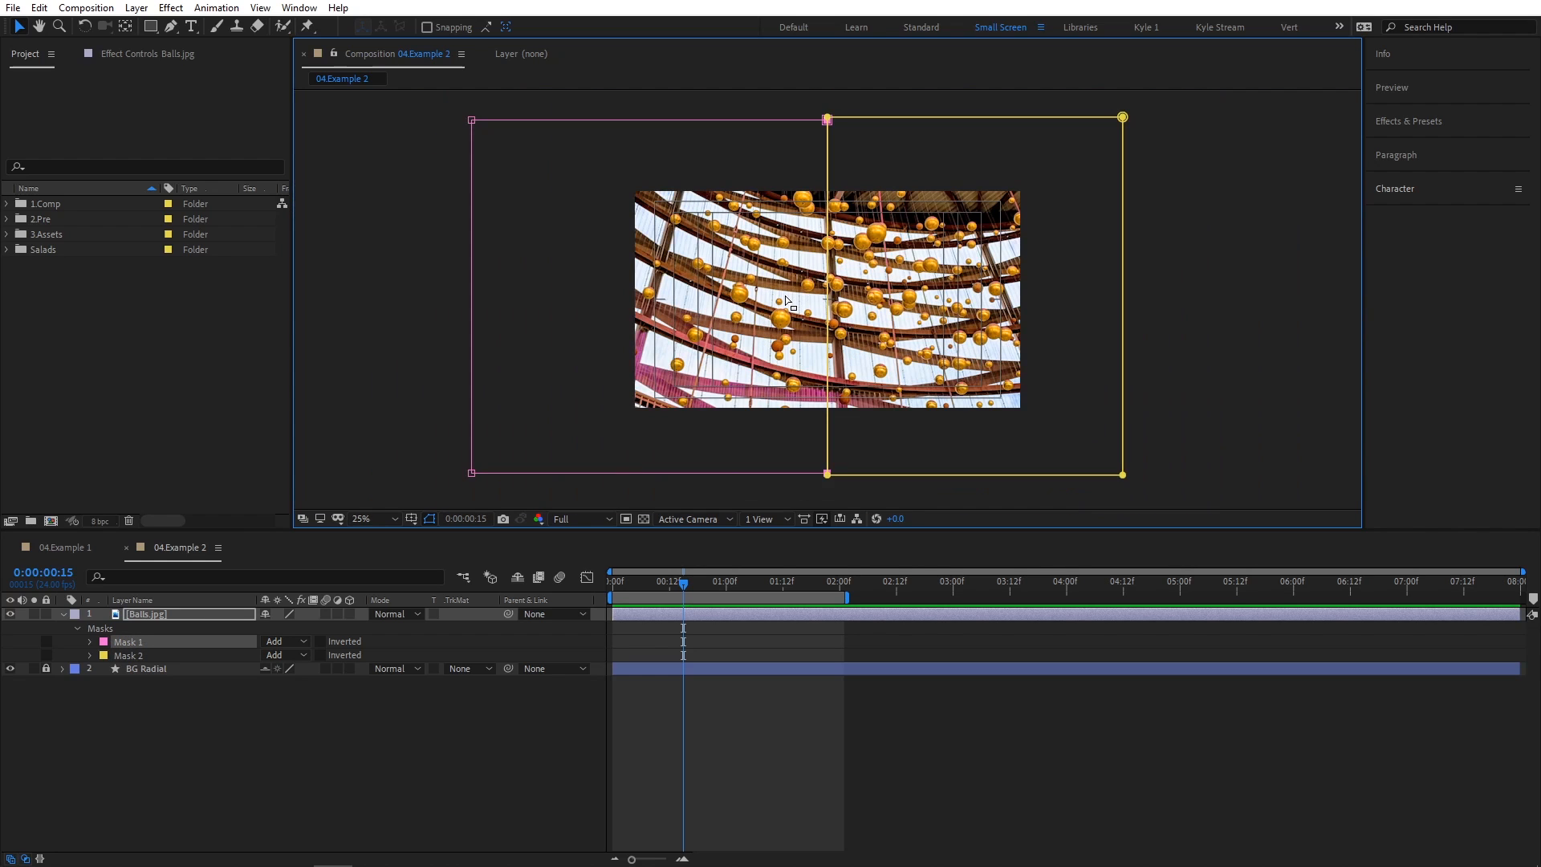
# Rename Mask 1 as Left and Mask 2 as Right
pyautogui.press('Return')
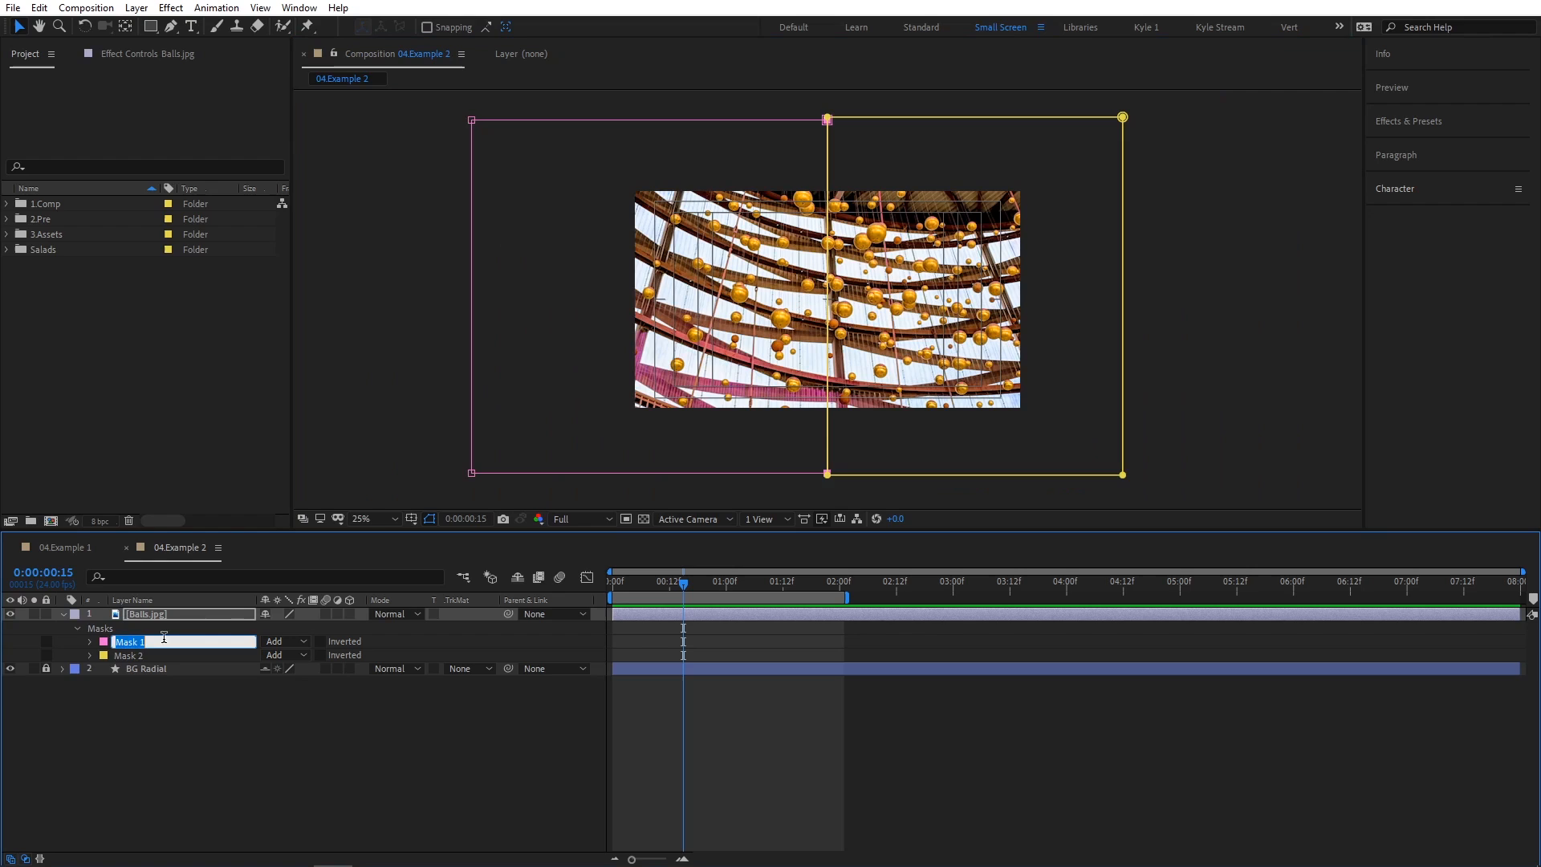
pyautogui.write('Left')
pyautogui.press('Return')
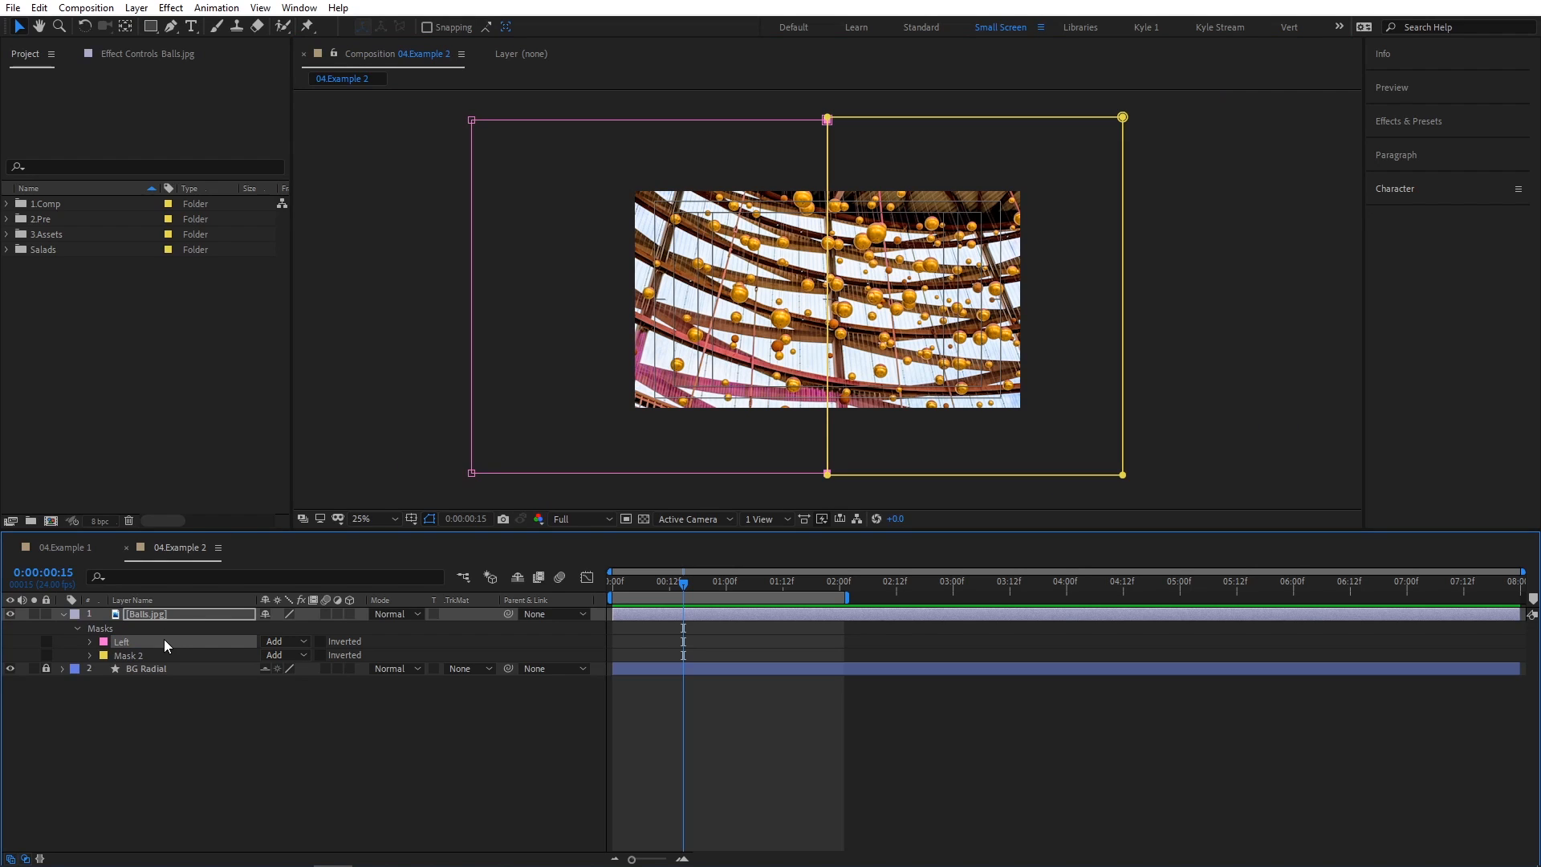
pyautogui.click(161, 655)
pyautogui.press('Return')
pyautogui.write('Right')
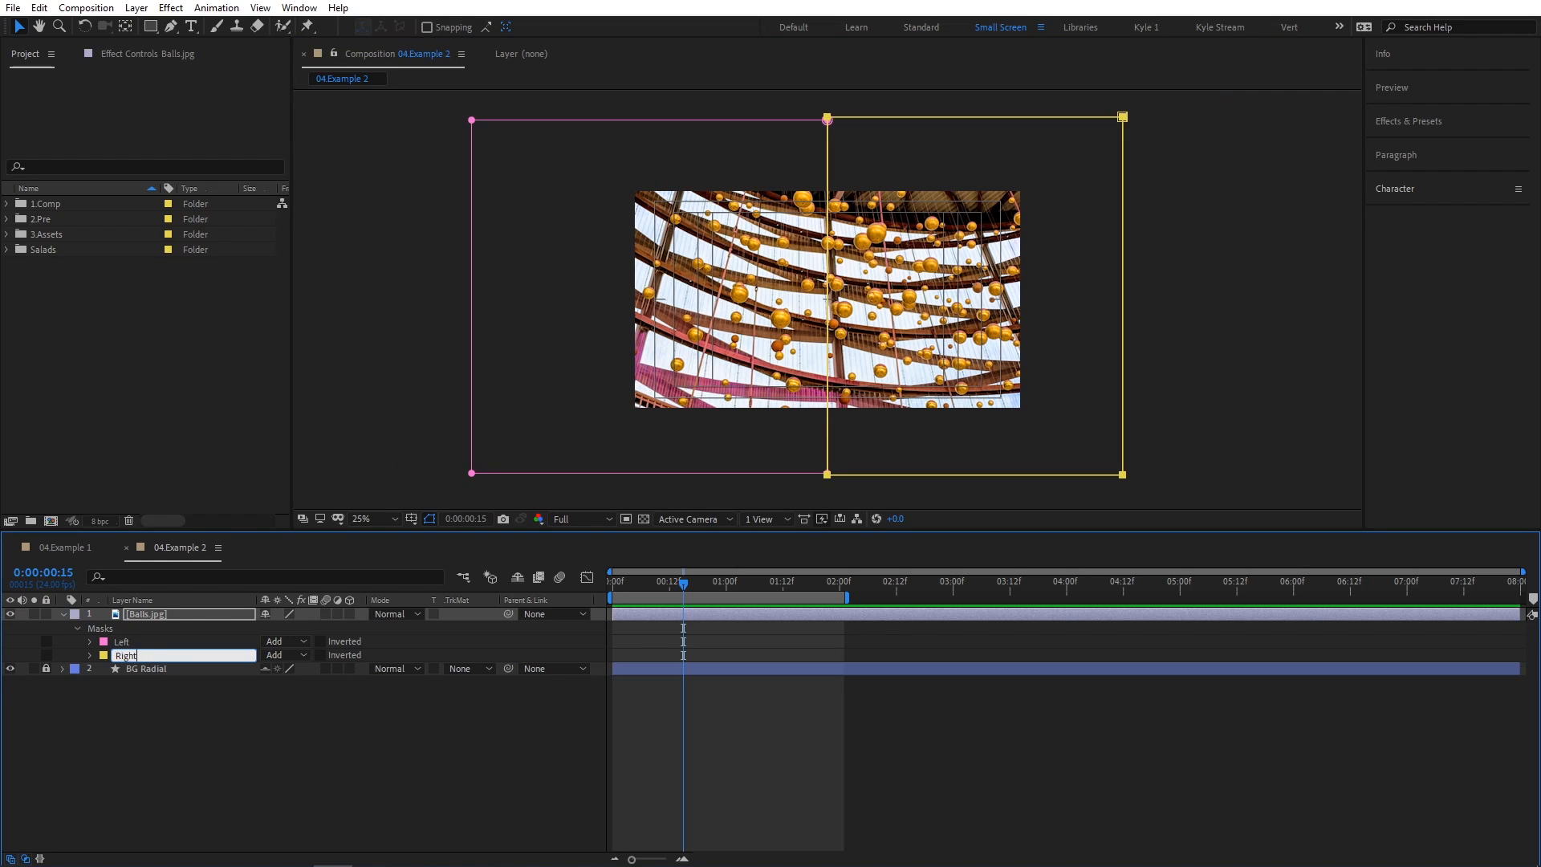
pyautogui.press('Return')
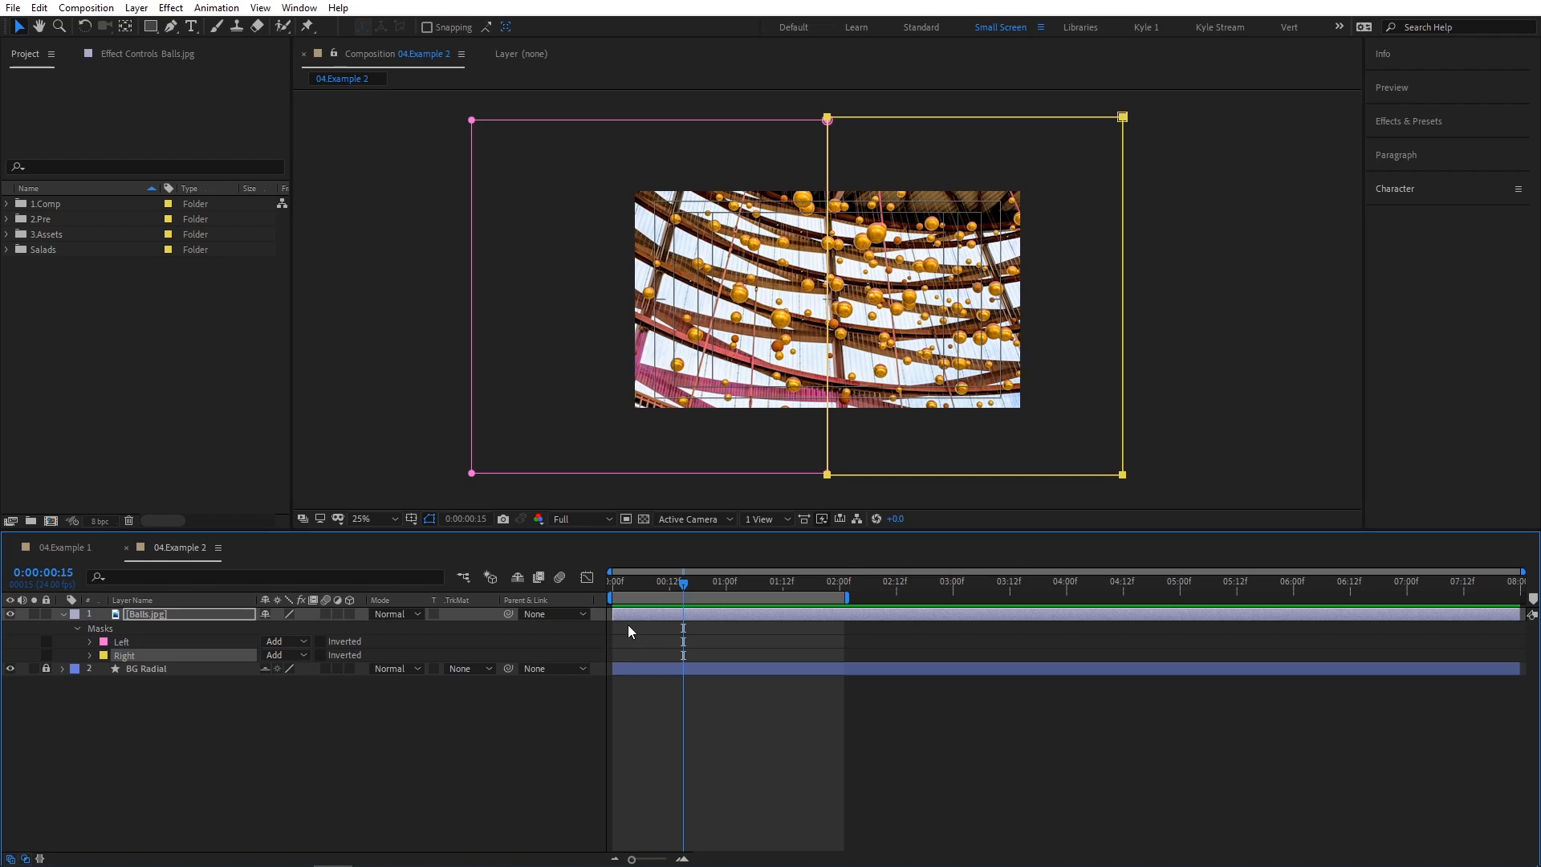
# Set starting Mask Path keyframes for both the Left and Right masks at 0:00:00:10
pyautogui.moveTo(685, 591); pyautogui.dragTo(660, 588)
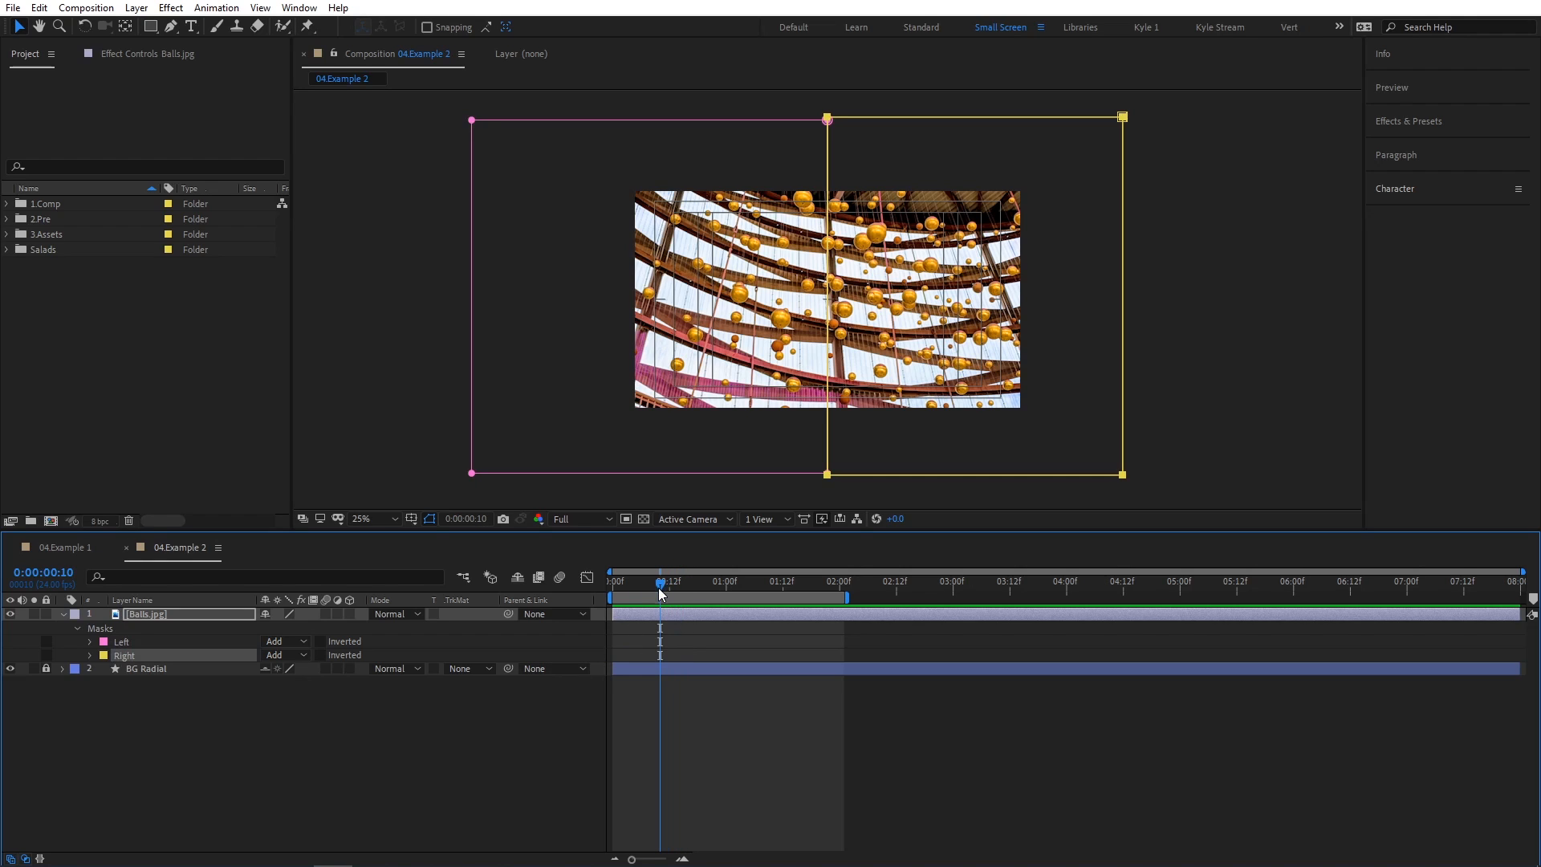
pyautogui.keyDown('shift'); pyautogui.click(122, 644); pyautogui.keyUp('shift')
pyautogui.click(89, 642)
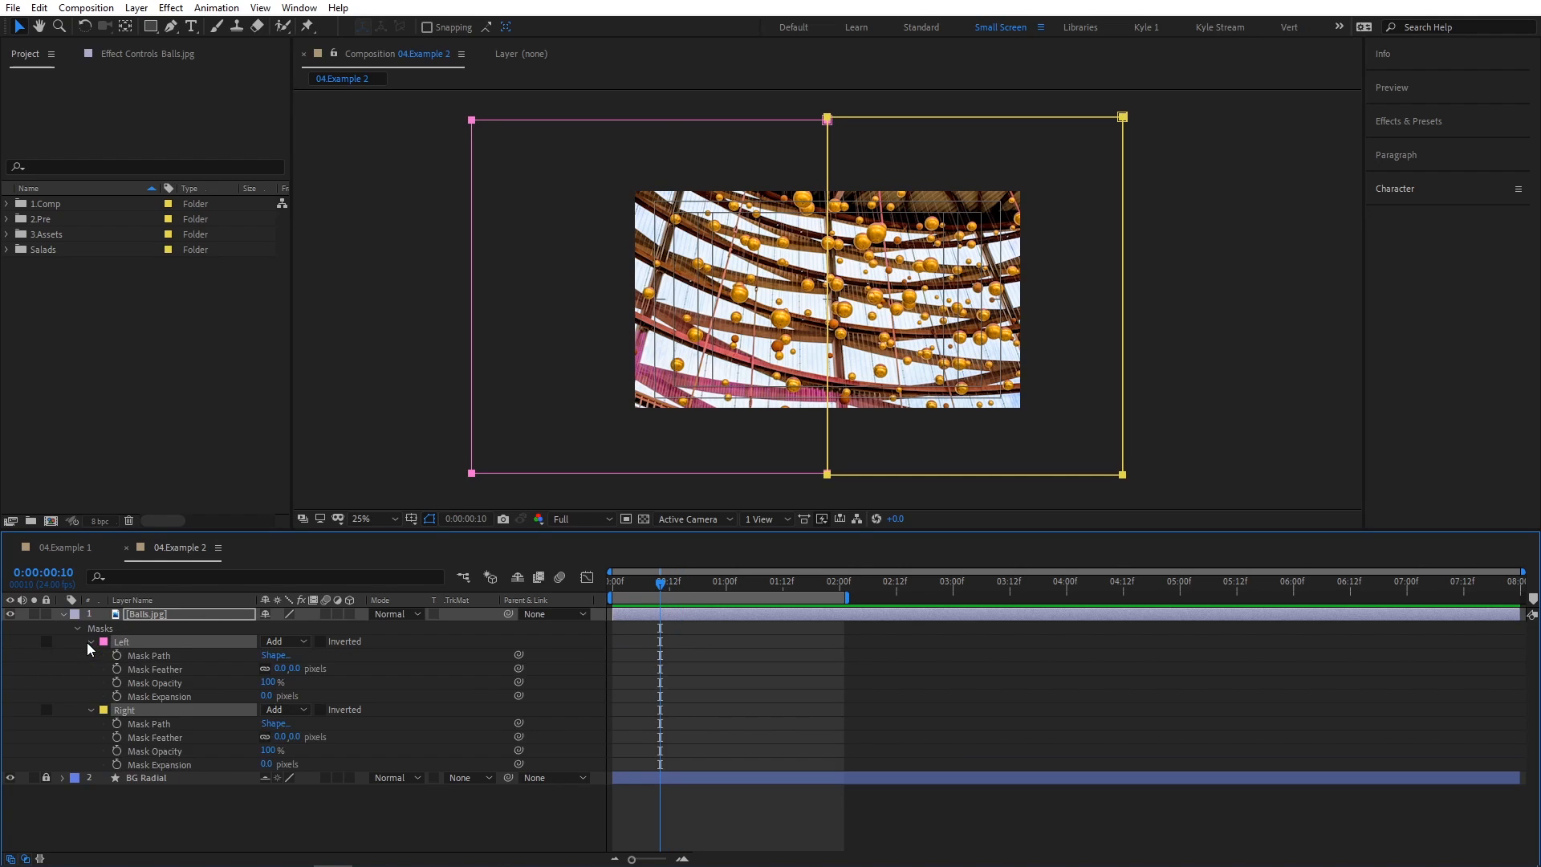
pyautogui.click(81, 656)
pyautogui.click(118, 655)
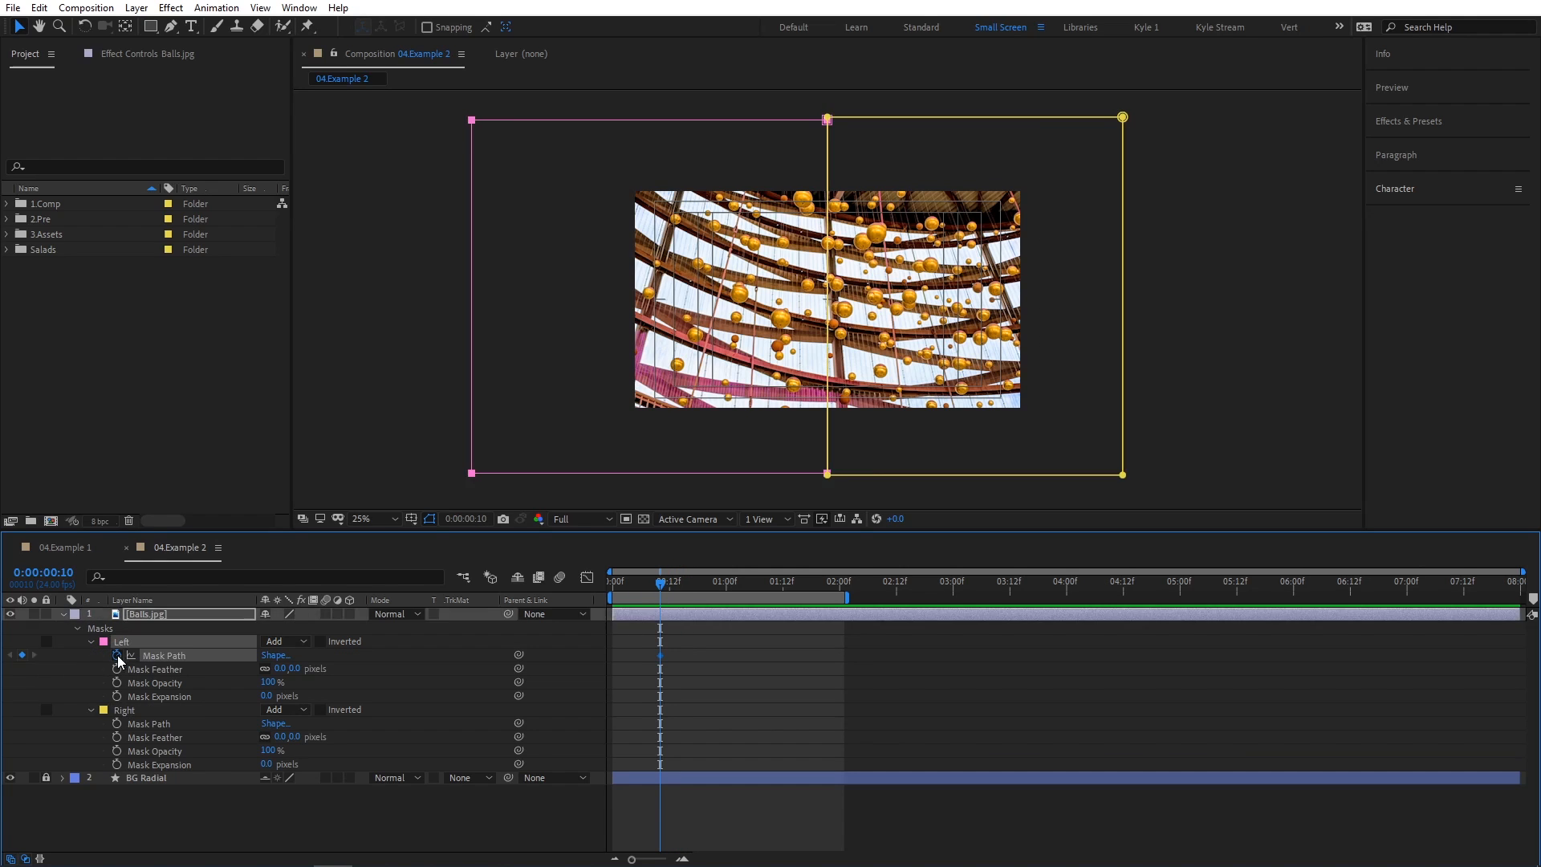
pyautogui.click(118, 723)
# At 0:00:01:05, move the inner edges of both masks outward past the frame's sides, and hide the title/action-safe guides
pyautogui.moveTo(741, 586); pyautogui.dragTo(750, 586)
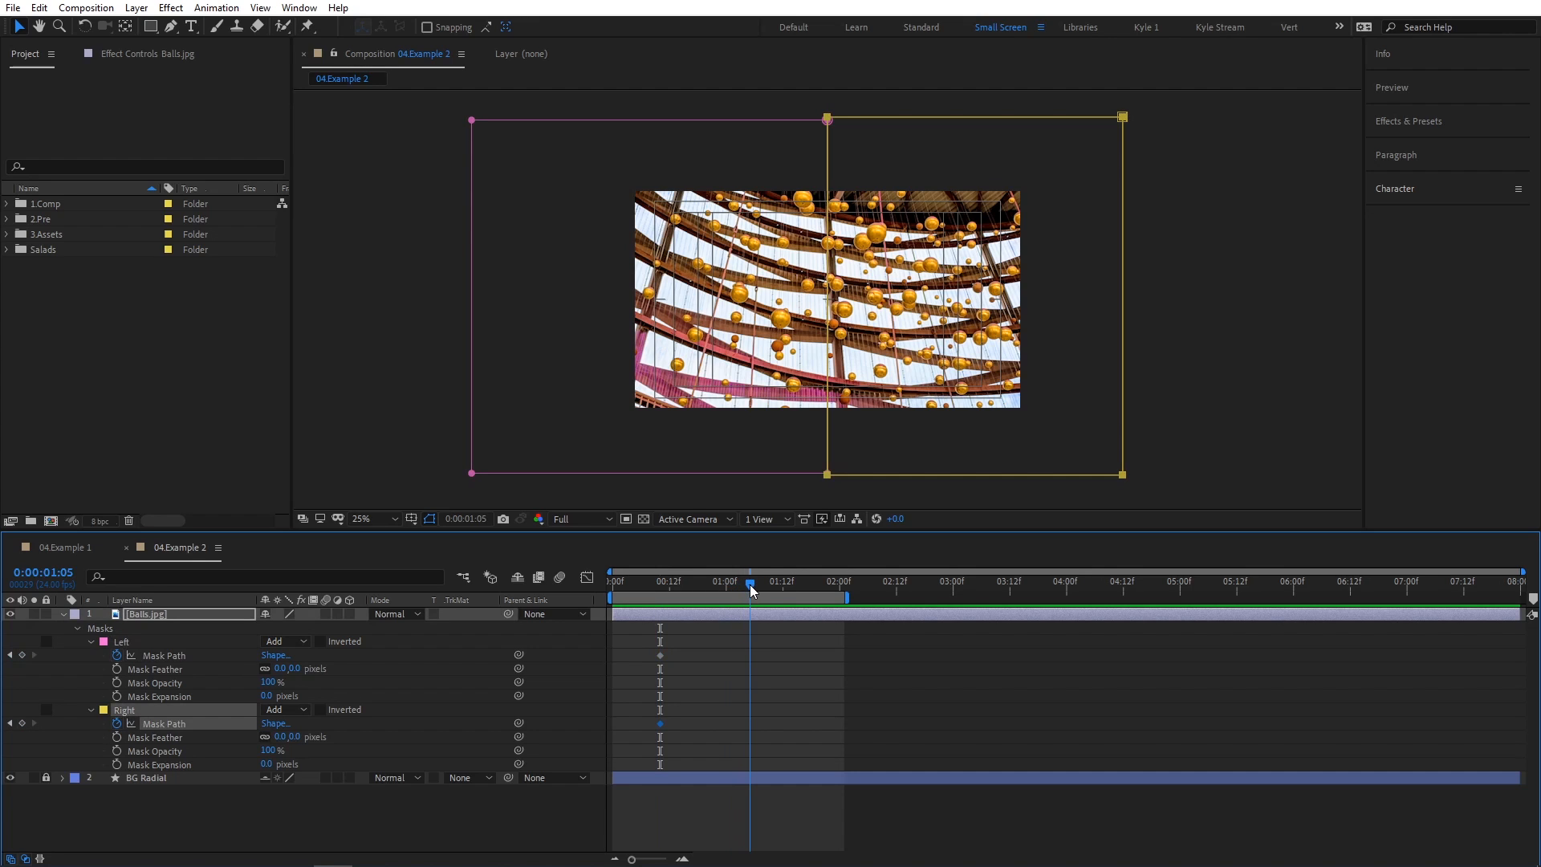
pyautogui.click(872, 454)
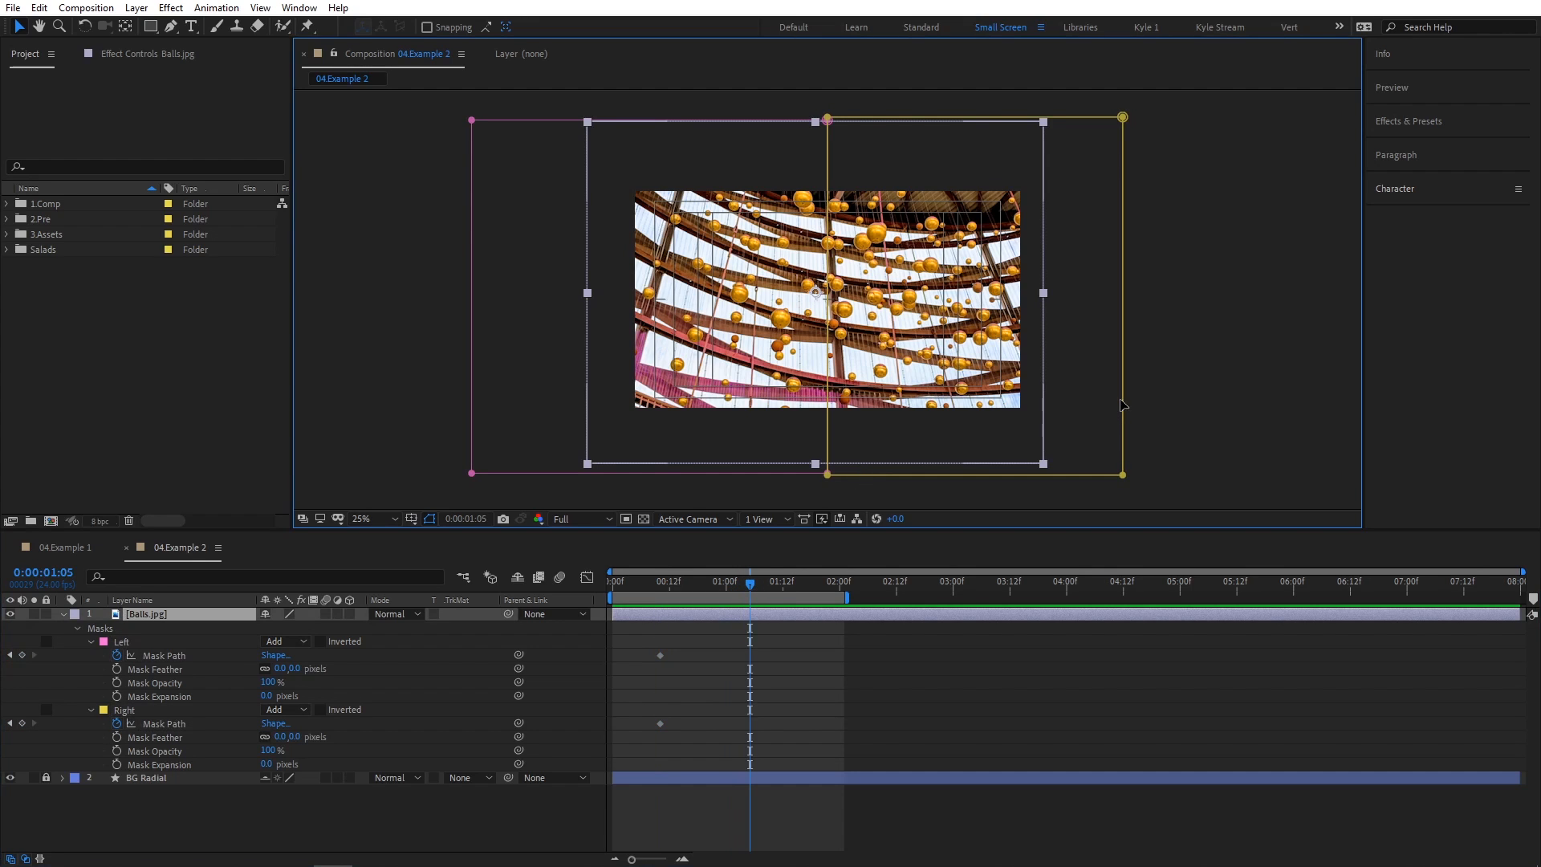
pyautogui.moveTo(827, 431); pyautogui.dragTo(627, 432)
pyautogui.moveTo(828, 438); pyautogui.dragTo(1034, 439)
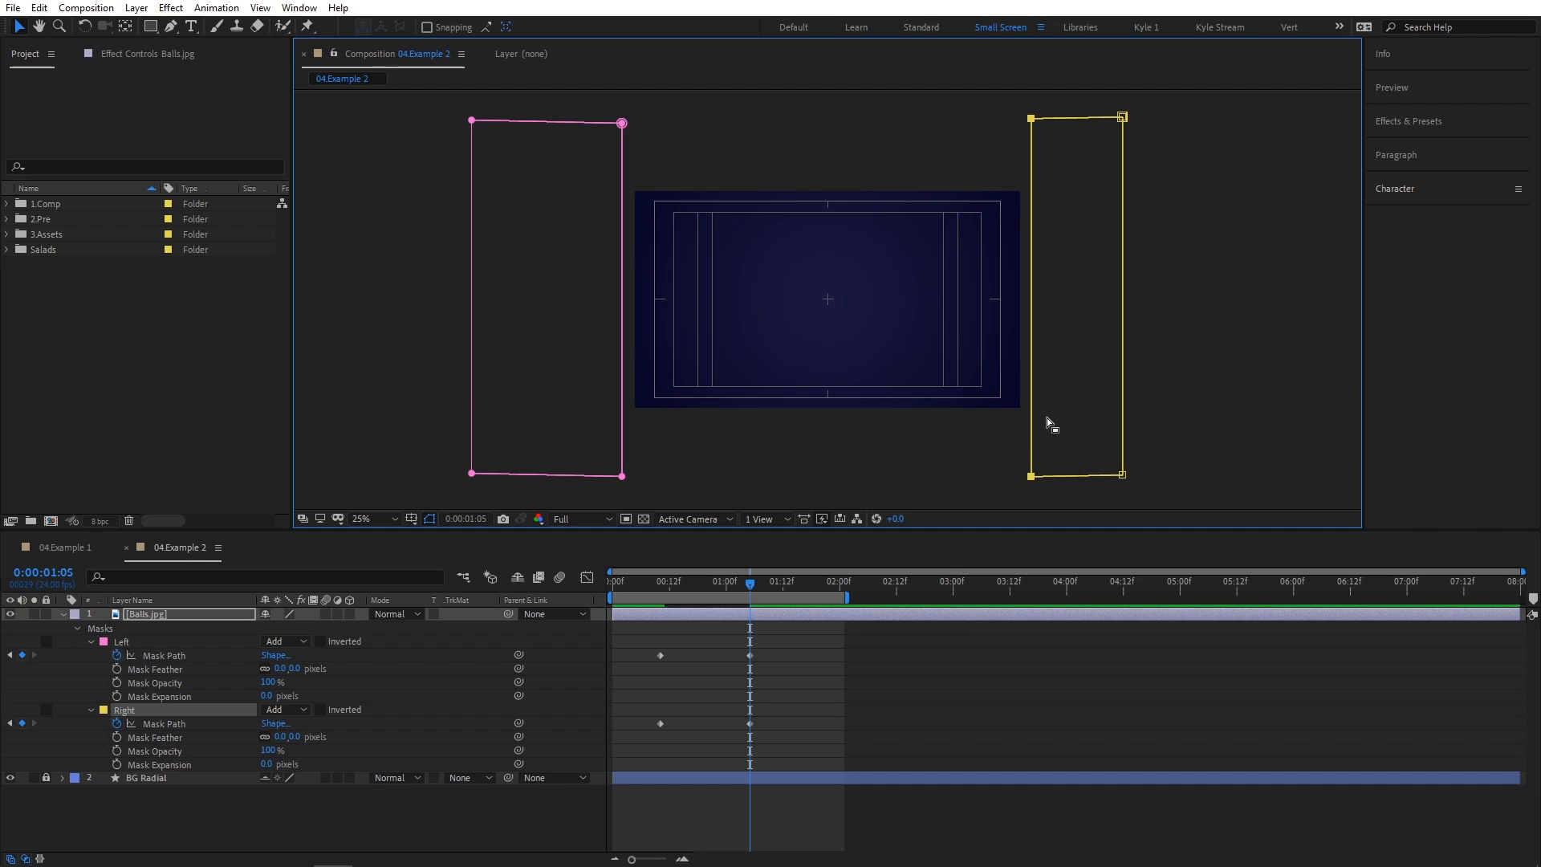
pyautogui.press("'")
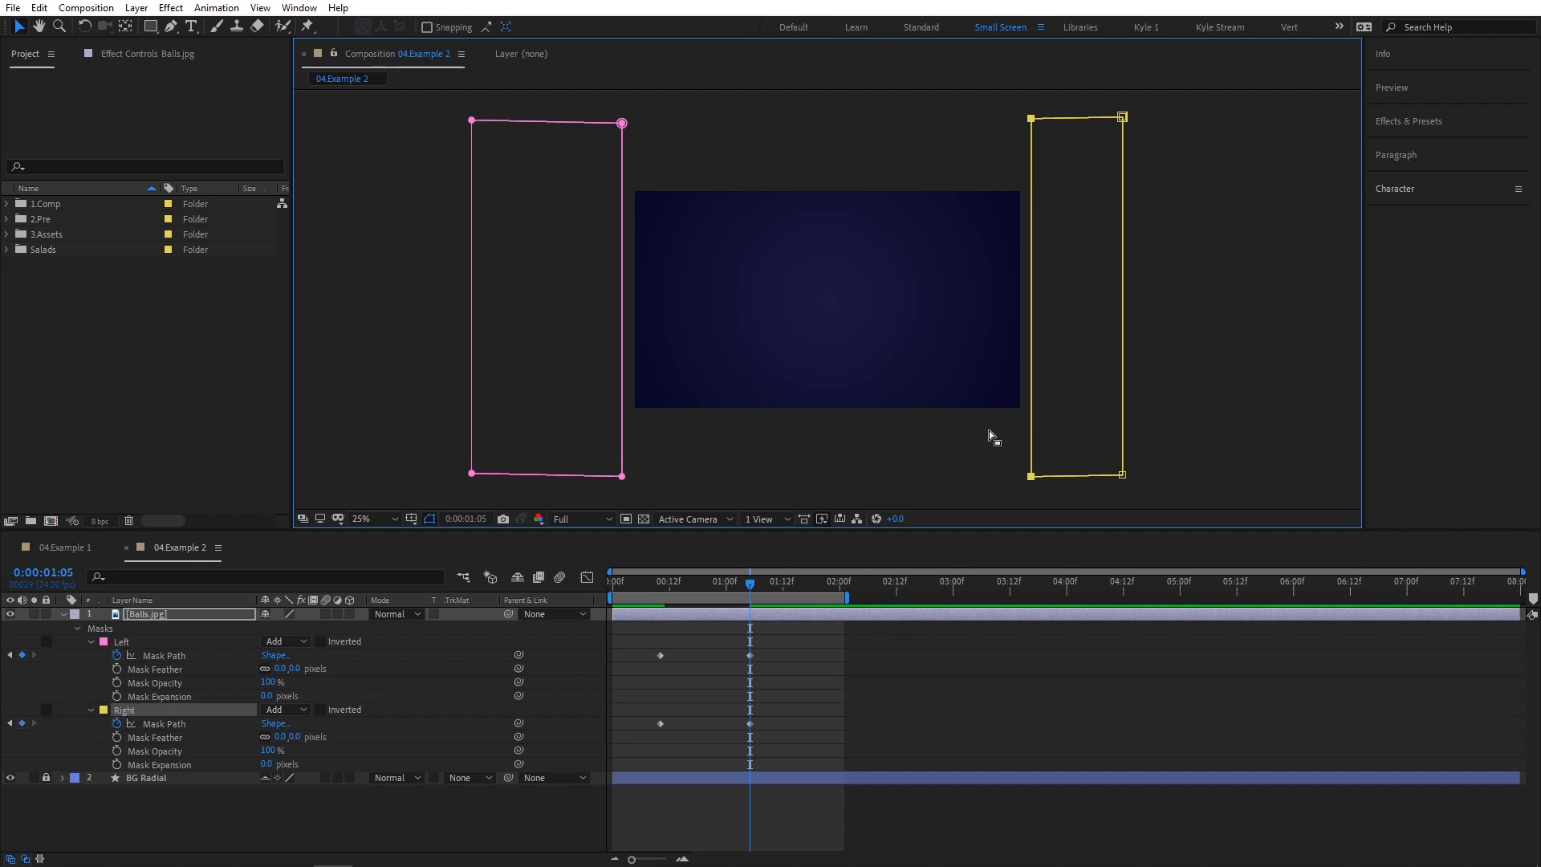
# Apply Easy Ease to all four Mask Path keyframes of the Left and Right masks and preview the animation
pyautogui.moveTo(773, 648); pyautogui.dragTo(639, 726)
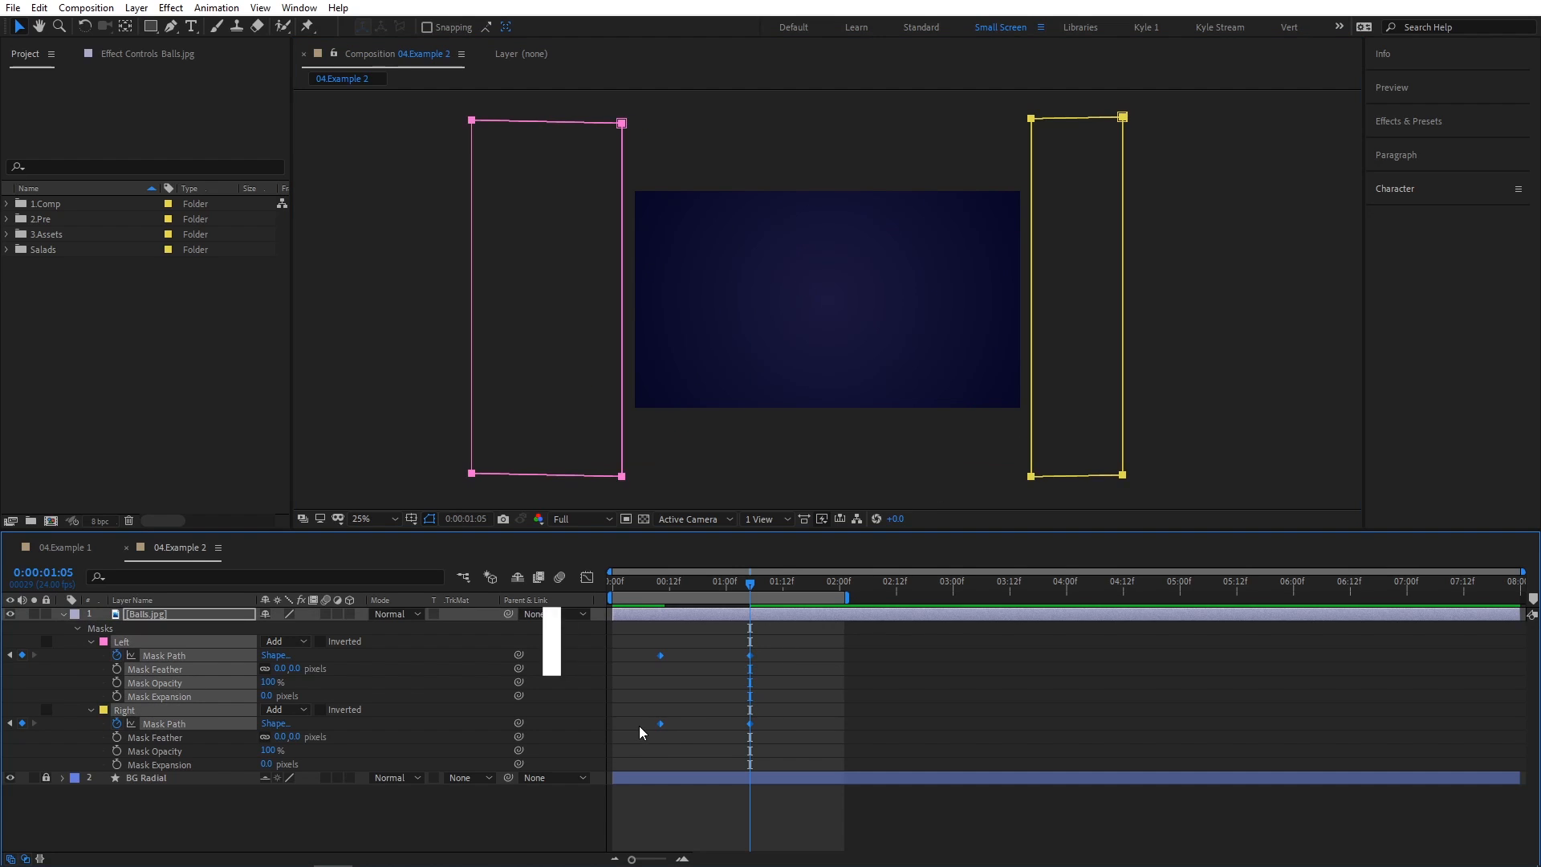
pyautogui.press('F9')
pyautogui.press('F9')
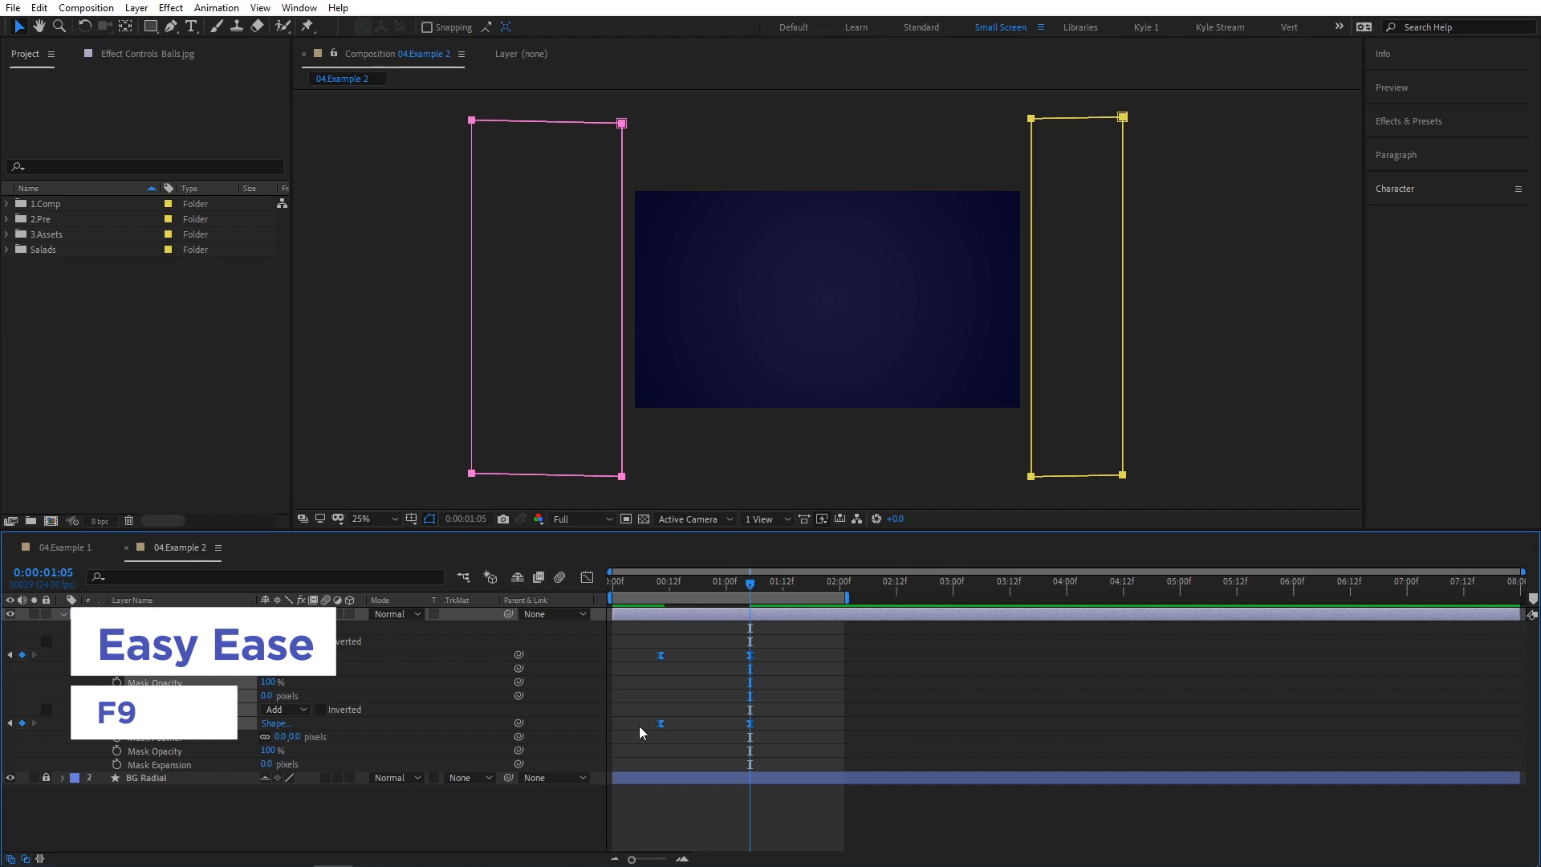
pyautogui.press('space')
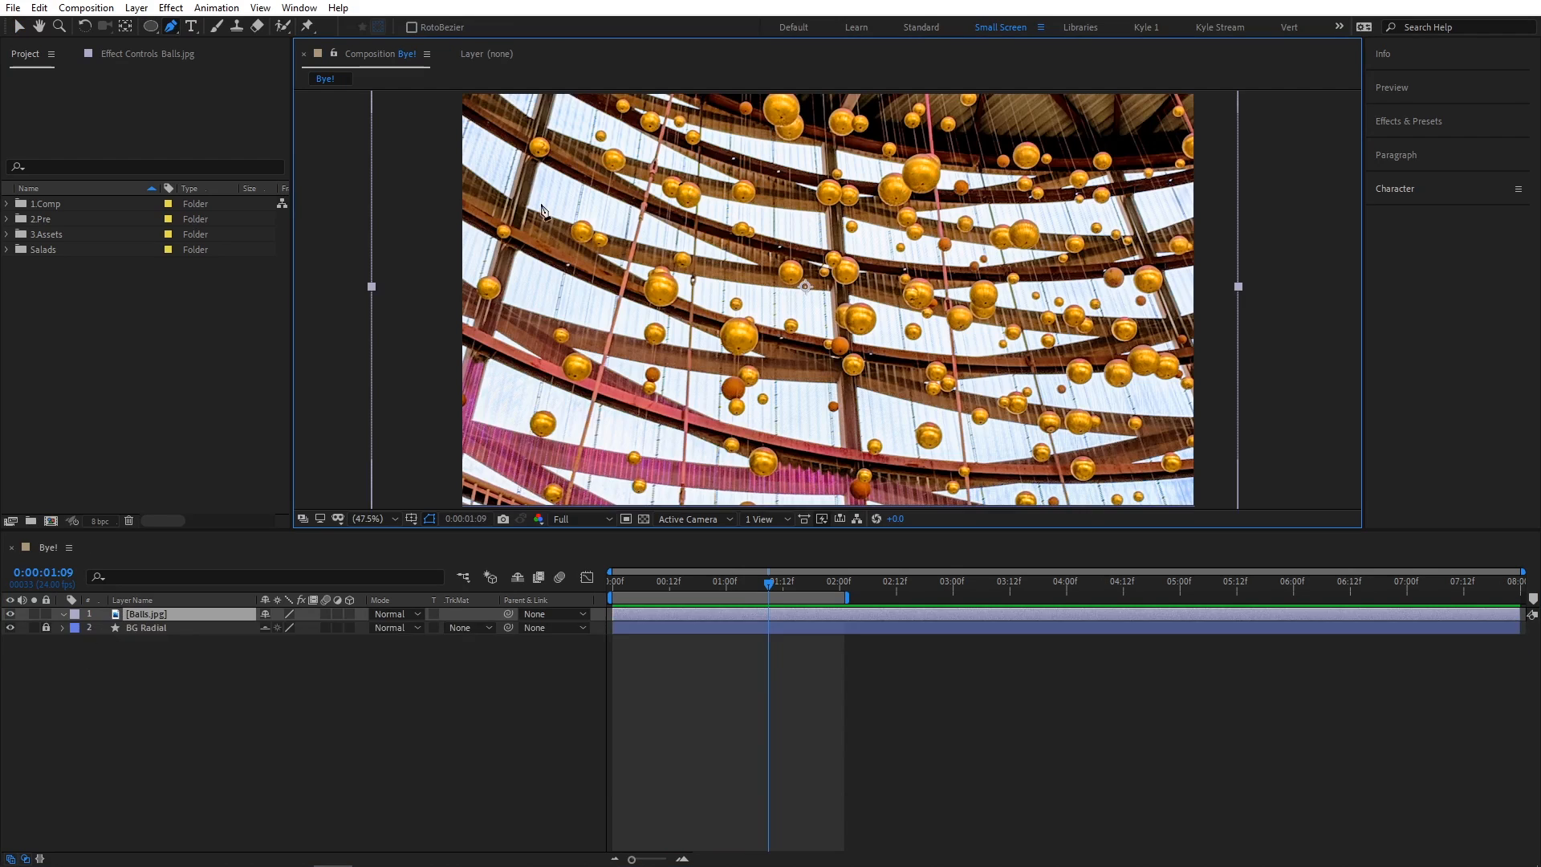
# In the Bye! composition, draw a closed Pen mask on Balls.jpg shaped like the outline of a slanted letter B
pyautogui.click(527, 189)
pyautogui.moveTo(722, 222); pyautogui.dragTo(735, 294)
pyautogui.click(638, 351)
pyautogui.moveTo(763, 423); pyautogui.dragTo(776, 506)
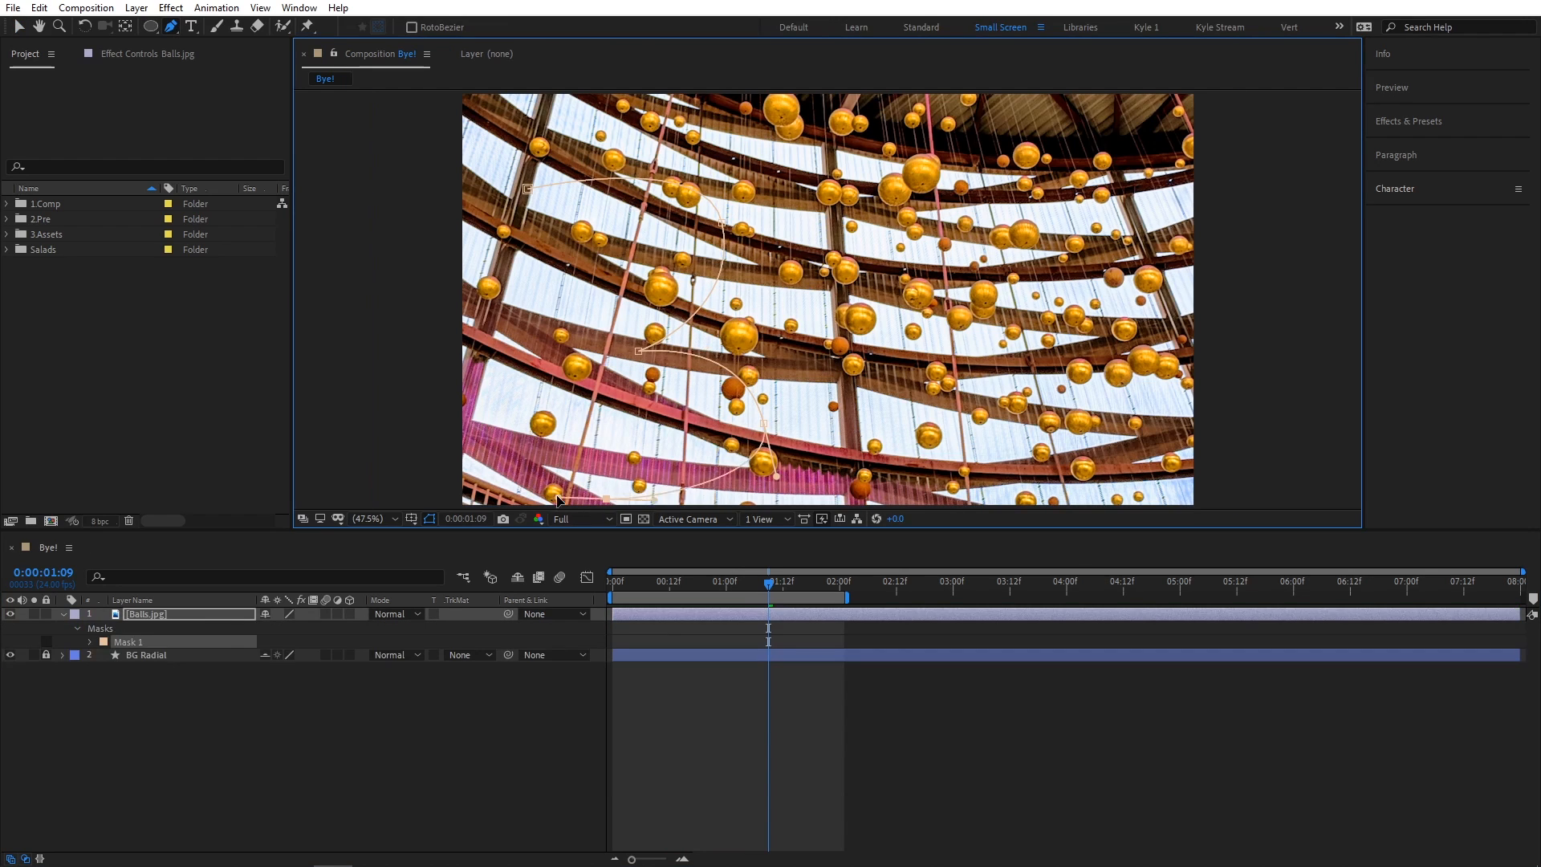
pyautogui.click(605, 498)
pyautogui.click(527, 188)
# Draw a curved mask for the upper hole of the letter B and set its mode to Subtract
pyautogui.click(569, 216)
pyautogui.moveTo(681, 235); pyautogui.dragTo(687, 270)
pyautogui.click(605, 309)
pyautogui.click(569, 216)
pyautogui.press('s')
# Draw a curved mask for the lower hole of the letter B and set its mode to Subtract
pyautogui.click(618, 381)
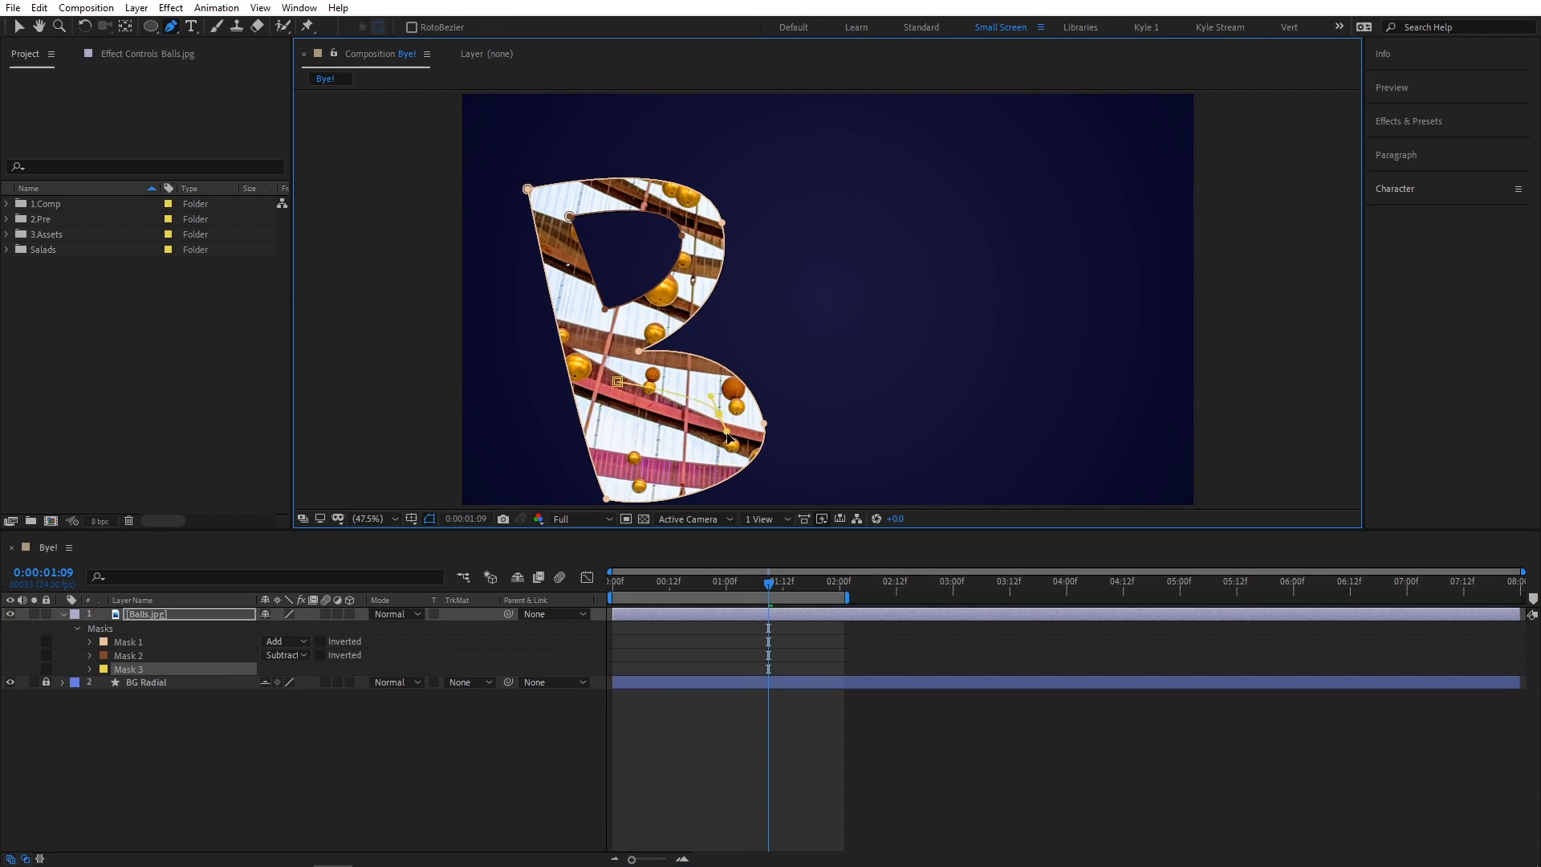
pyautogui.moveTo(718, 413); pyautogui.dragTo(724, 451)
pyautogui.click(645, 476)
pyautogui.click(617, 381)
pyautogui.press('s')
# Draw a straight-edged Pen mask shaped like a letter Y beside the B on Balls.jpg
pyautogui.click(832, 488)
pyautogui.click(784, 472)
pyautogui.click(844, 301)
pyautogui.click(725, 173)
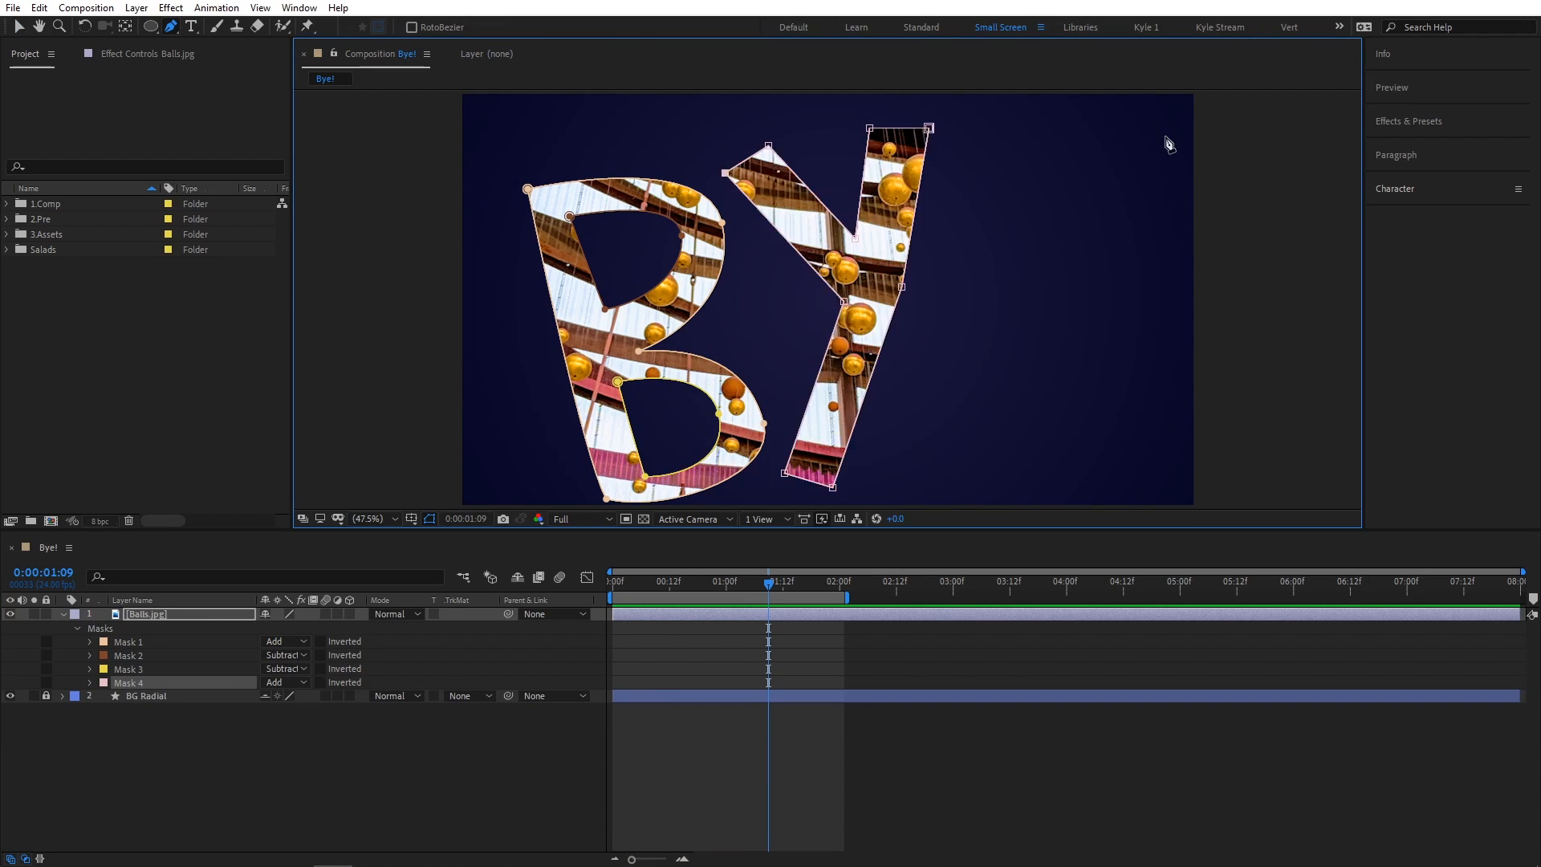
# Draw a closed straight-edged Pen mask for the letter E beside the Y on Balls.jpg
pyautogui.click(1158, 133)
pyautogui.click(966, 127)
pyautogui.click(934, 483)
pyautogui.click(1158, 491)
pyautogui.click(1154, 174)
pyautogui.click(1157, 132)
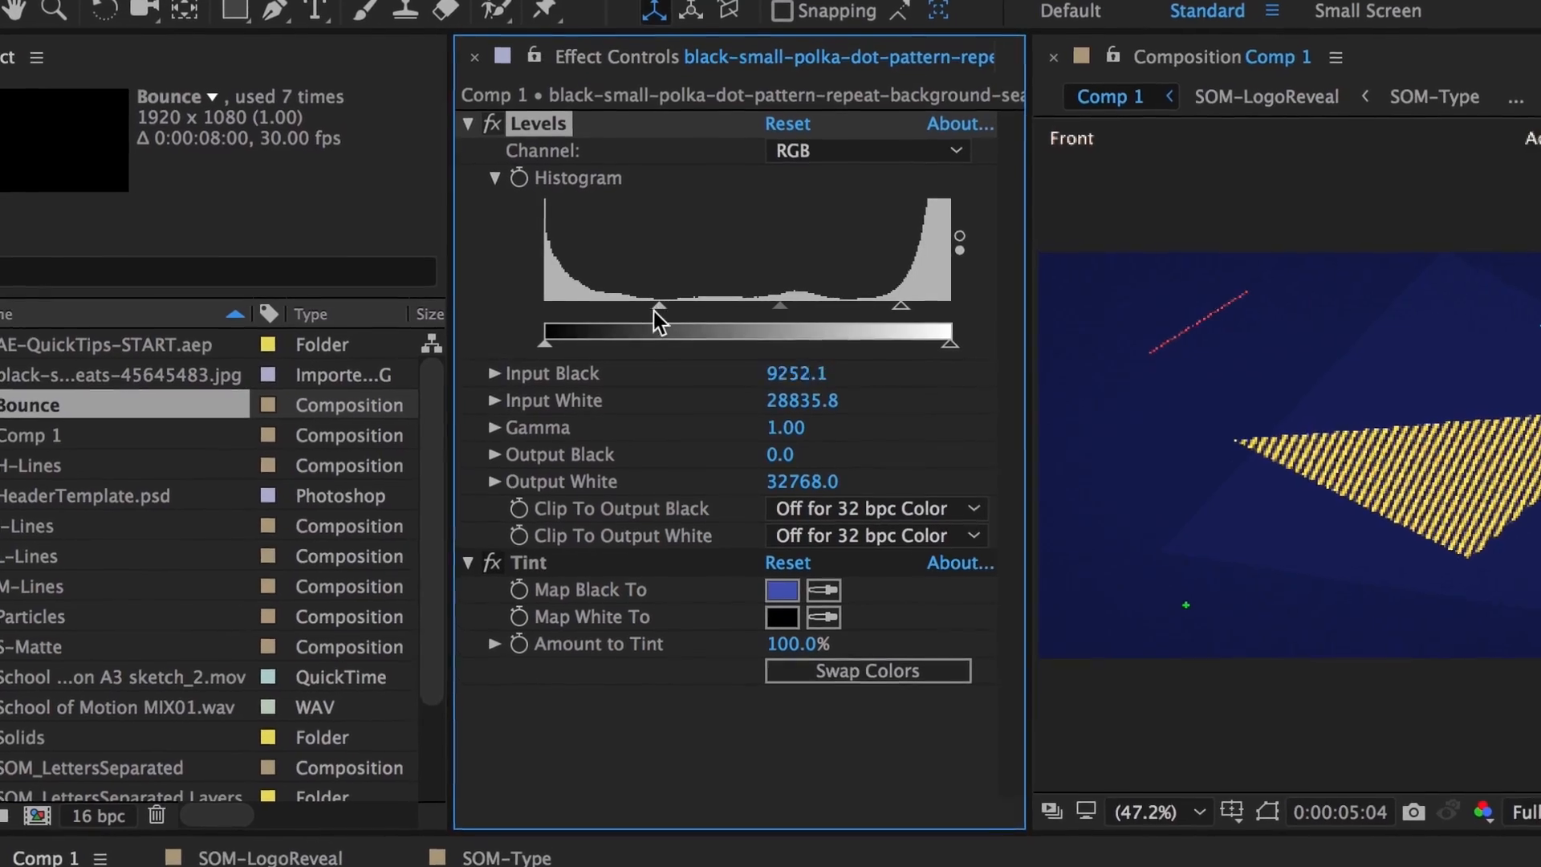
# Raise the Input Black level of the Levels effect on the polka-dot pattern layer
pyautogui.moveTo(554, 330); pyautogui.dragTo(598, 323)
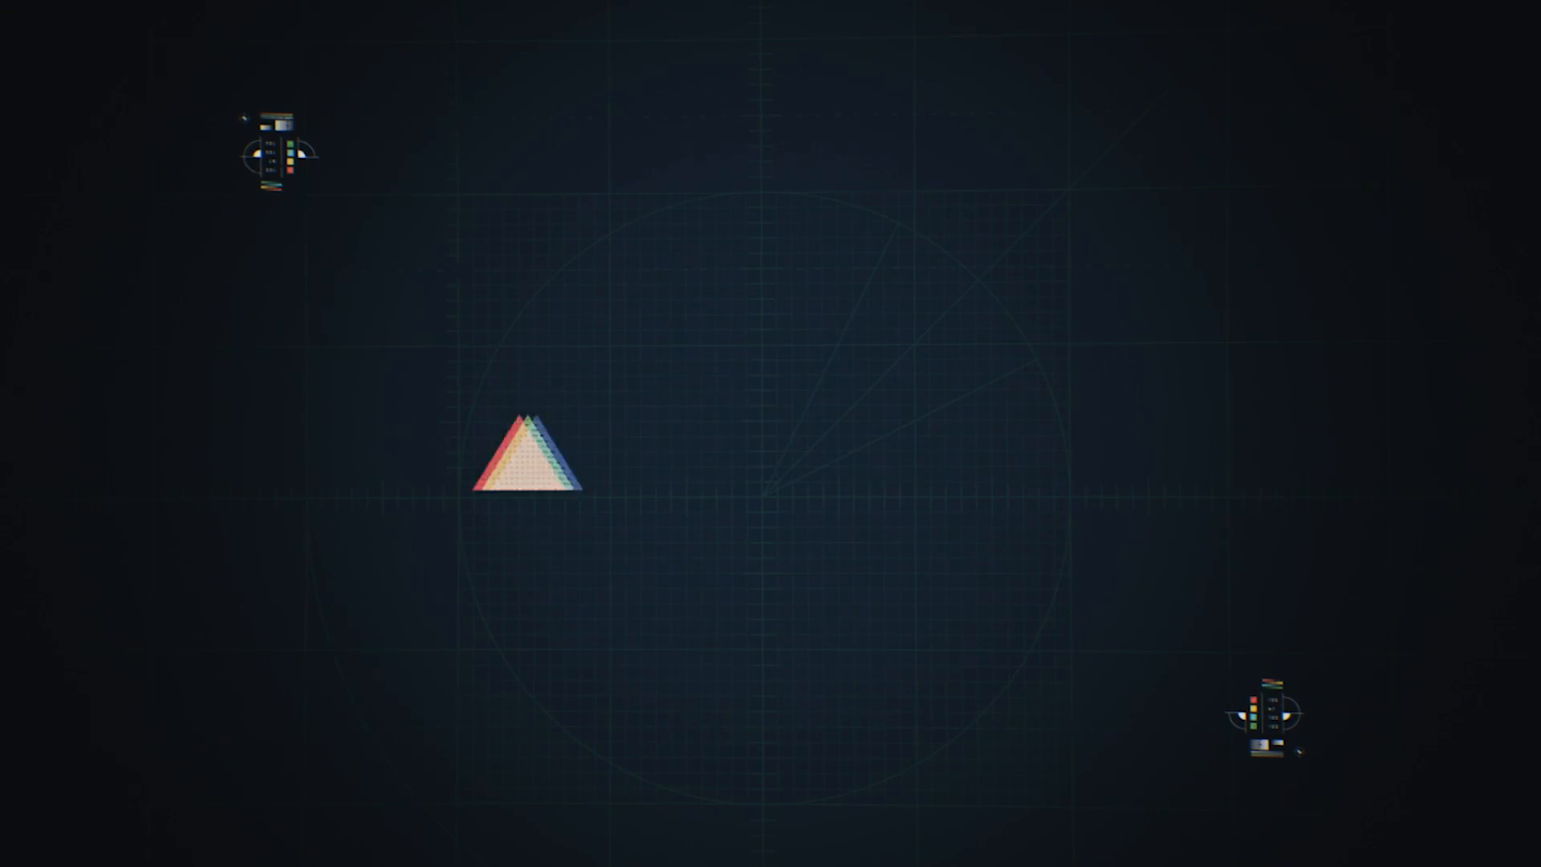